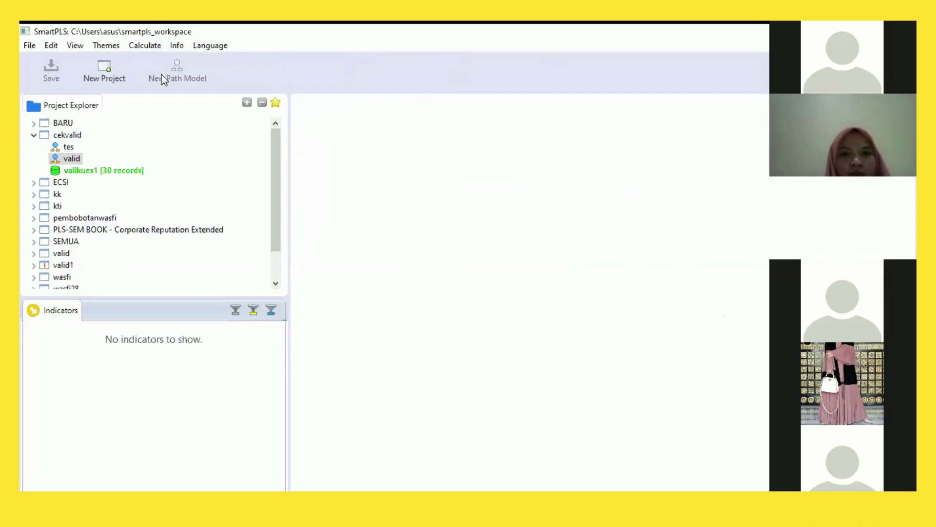
Step: Create a new project named tes
left_click_drag(84, 103, 113, 112)
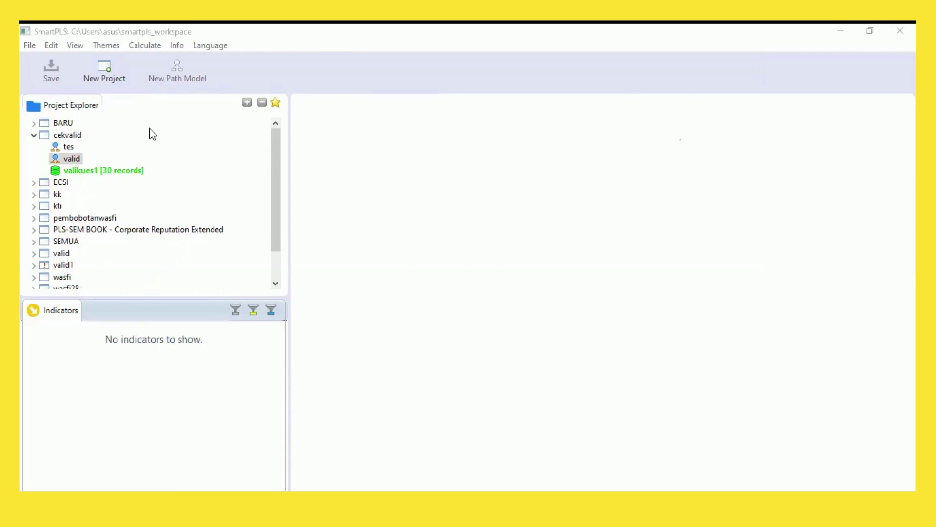
left_click(103, 76)
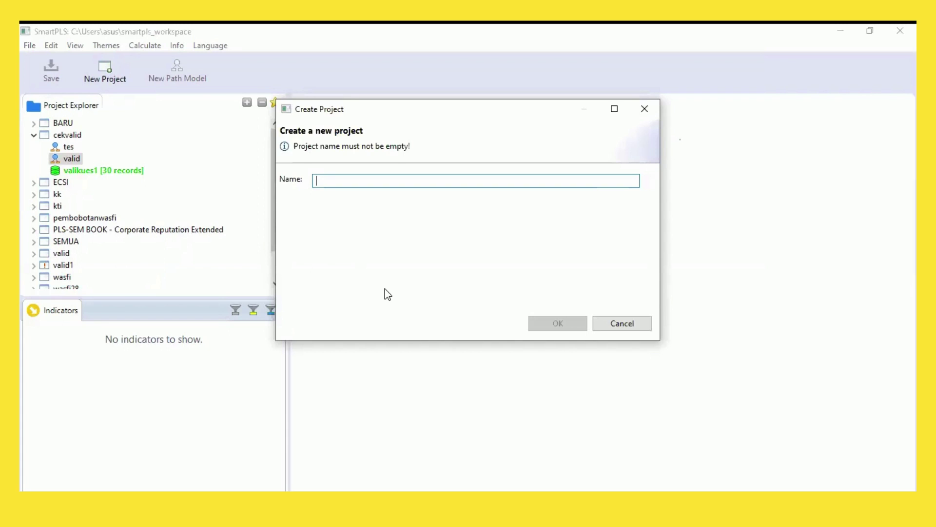
type("tes")
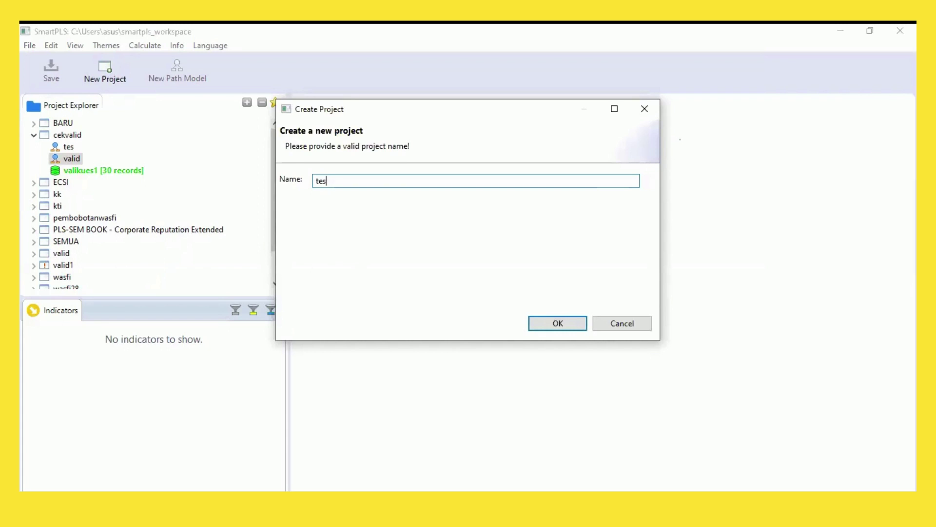
key("Return")
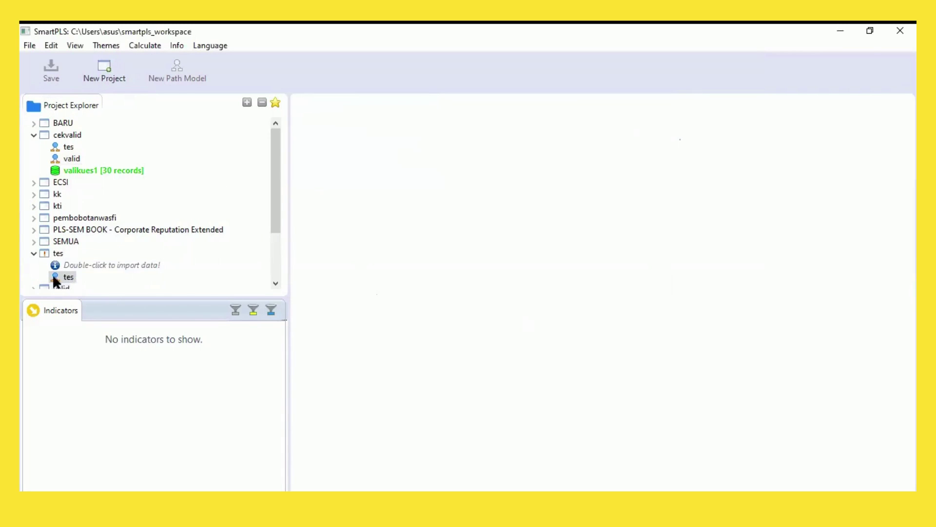
Step: Import the UJI VALIDITAS data file from the WASFI folder into the tes project under the name UJI VALIDITAS
left_click(276, 283)
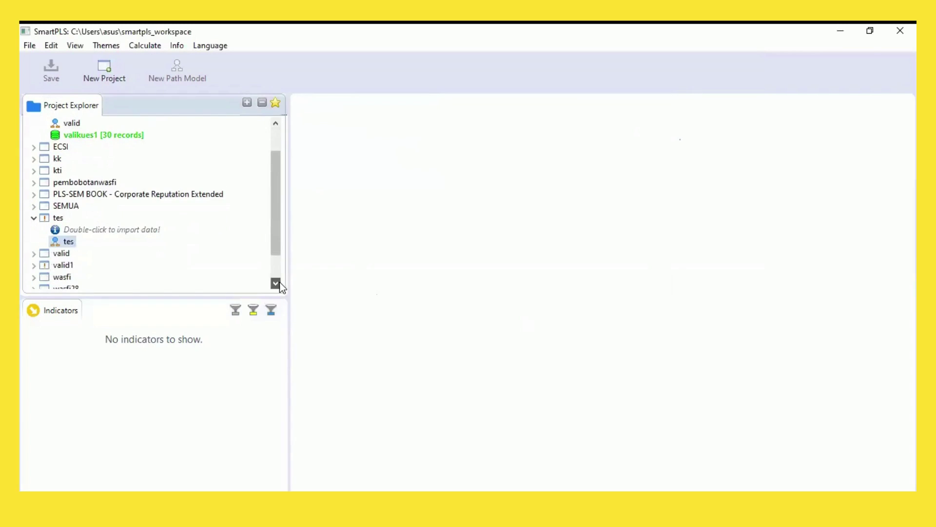
left_click(94, 230)
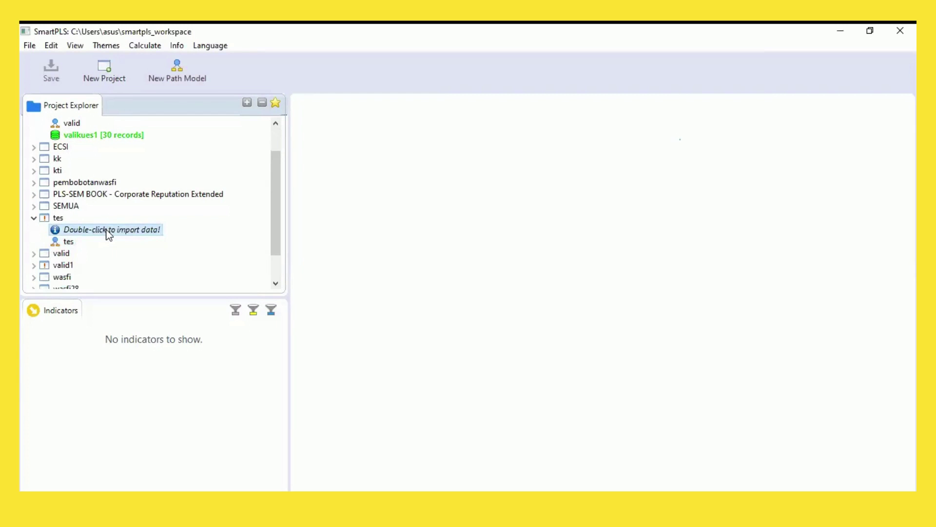
double_click(109, 233)
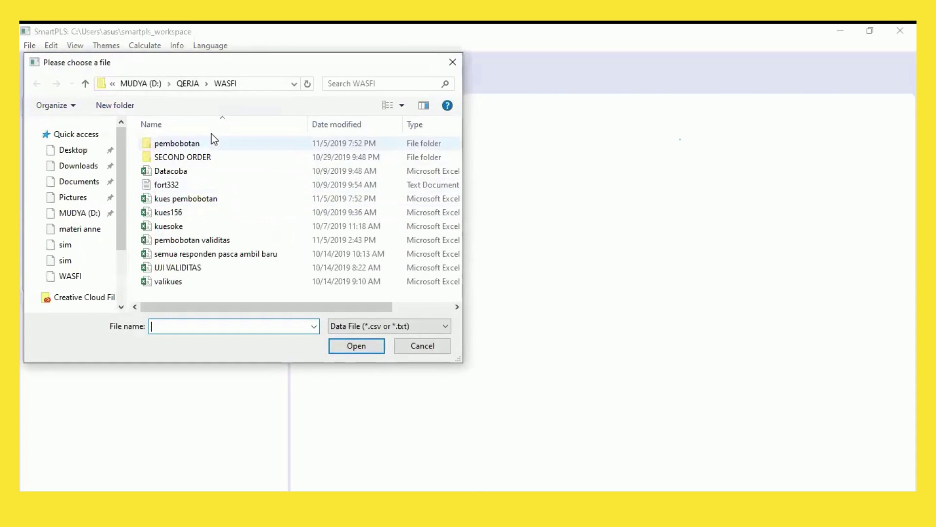
left_click(199, 267)
double_click(198, 267)
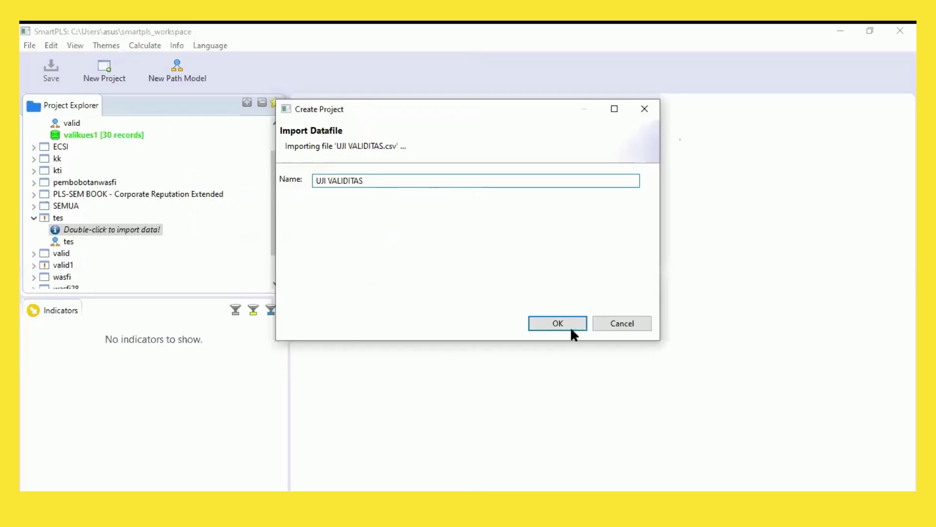
left_click(572, 328)
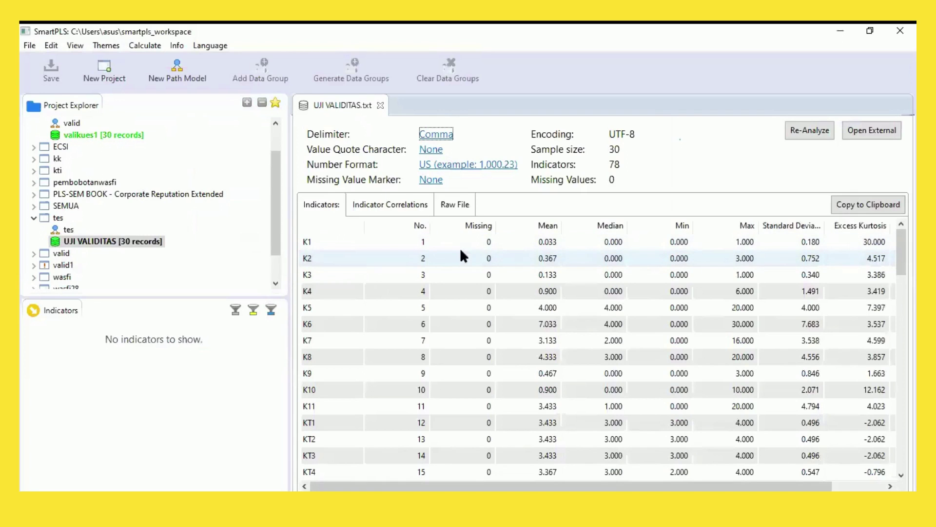
Step: Review the indicator correlations, raw file lines and indicator statistics of the UJI VALIDITAS data
left_click(375, 206)
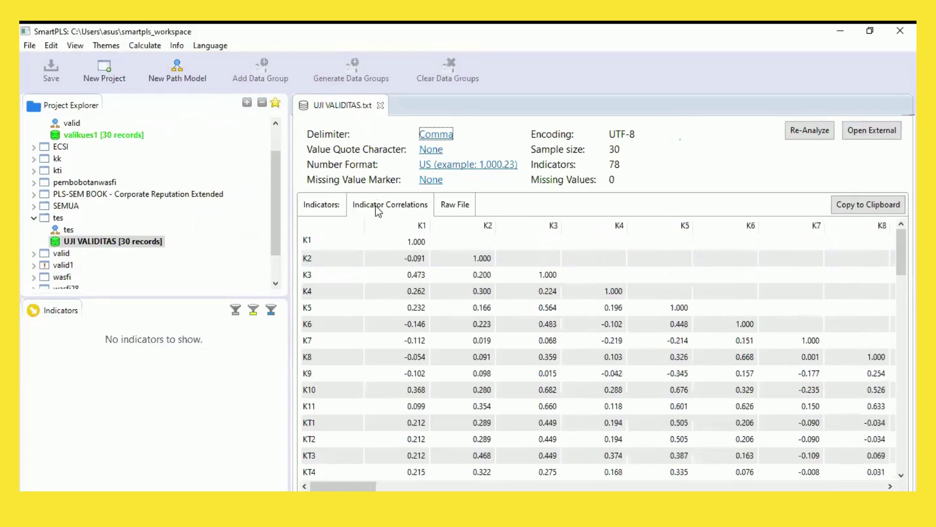
left_click(312, 208)
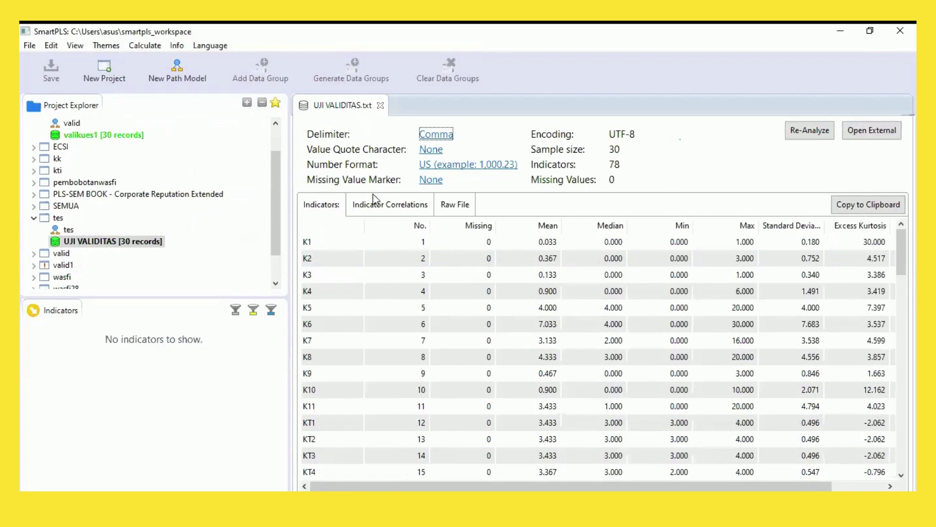
left_click(407, 205)
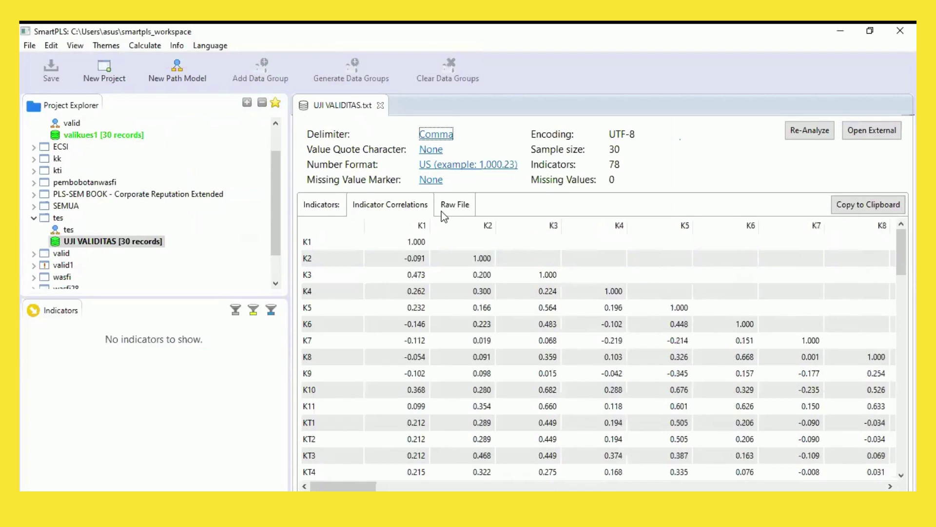
left_click(454, 209)
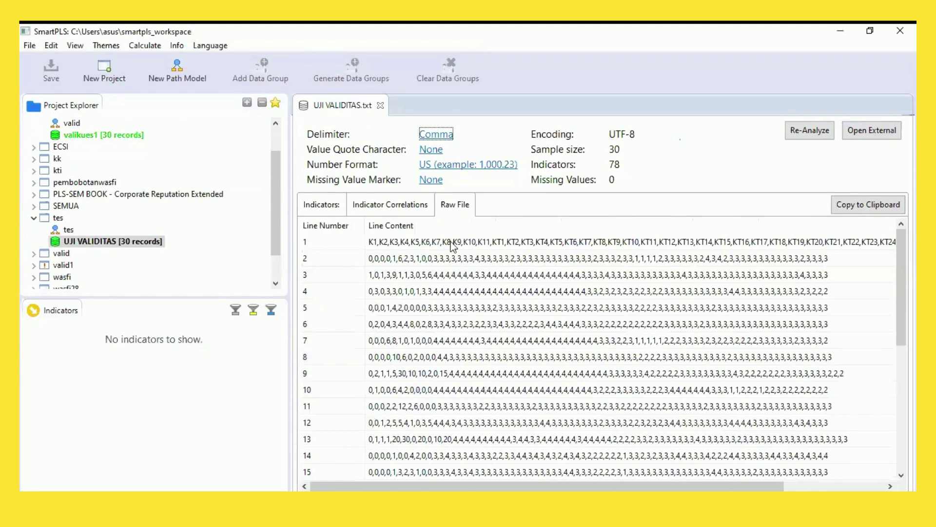
left_click(306, 206)
left_click(334, 302)
left_click(303, 275)
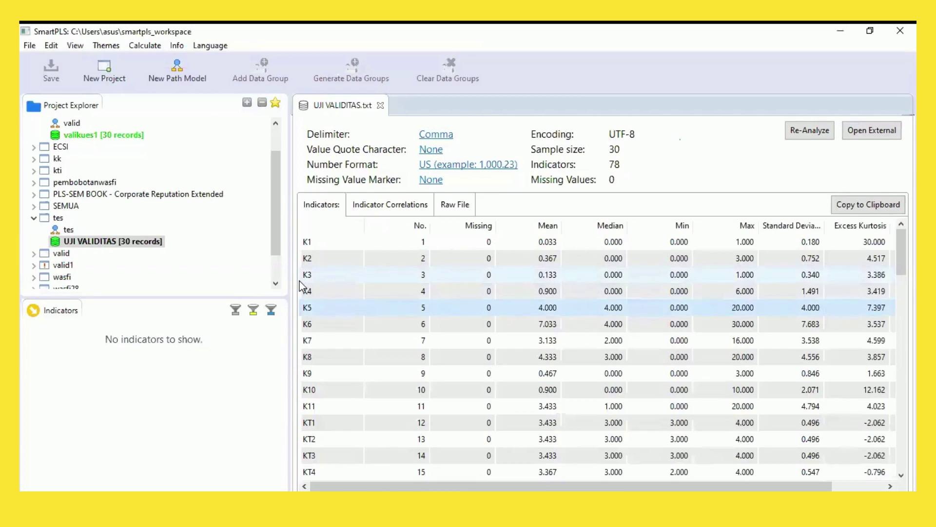
Step: Open the tes path model to load its indicators and return to the UJI VALIDITAS data
left_click(89, 244)
double_click(71, 230)
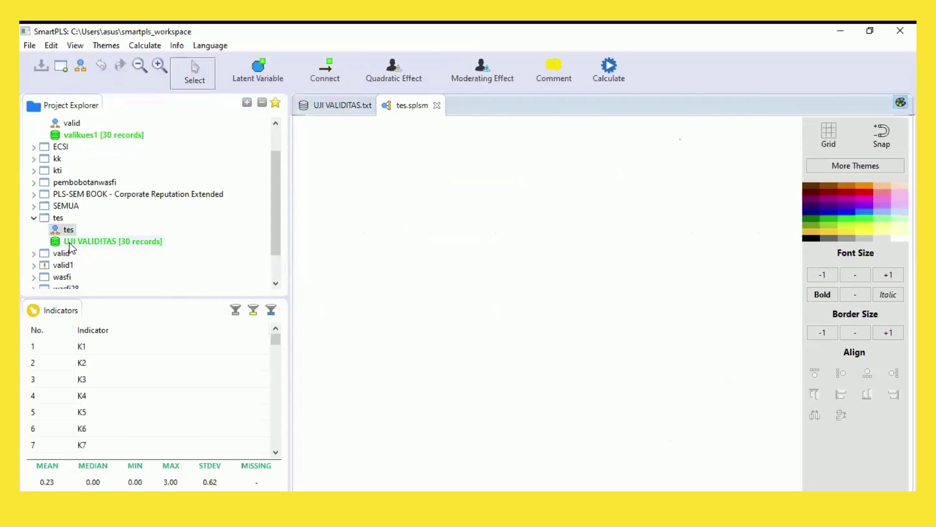
double_click(69, 241)
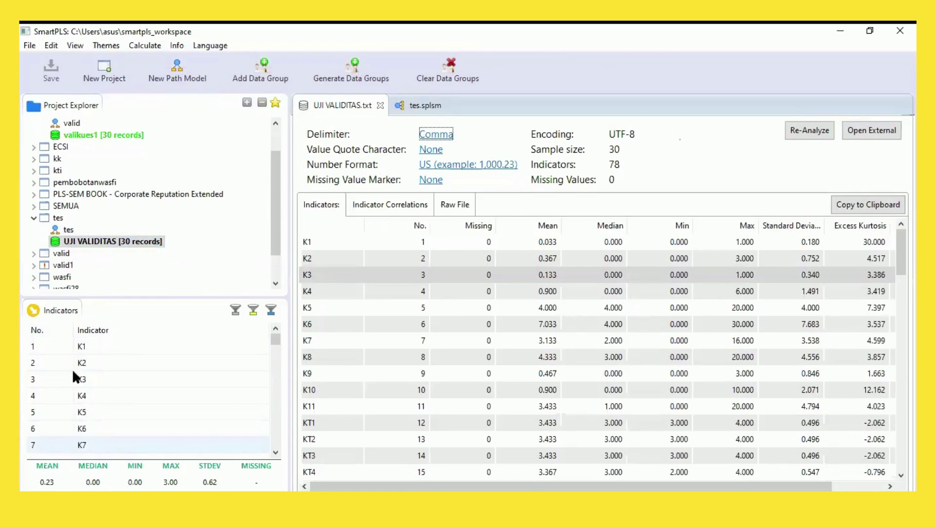
Step: Examine the names in the indicator list of the UJI VALIDITAS data, from the K items through the P items
left_click(275, 452)
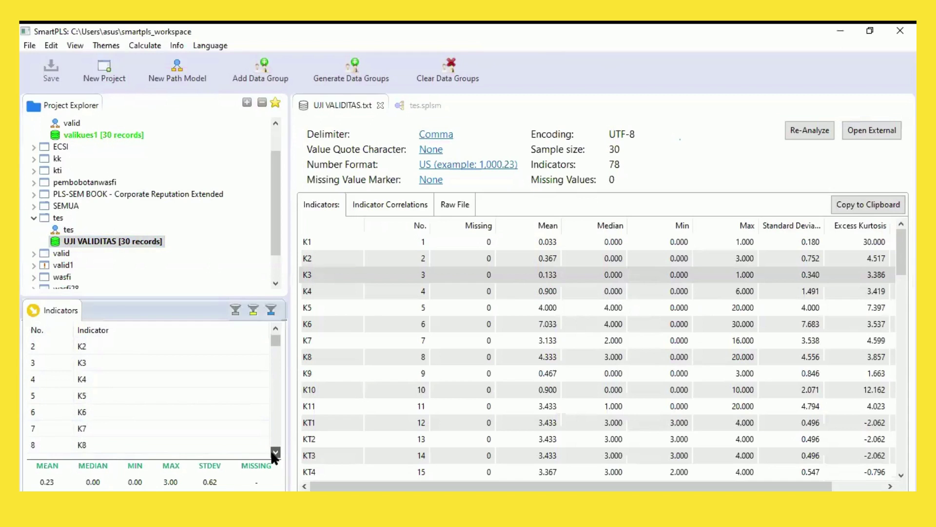
left_click(276, 452)
left_click(276, 453)
left_click(276, 452)
left_click(276, 453)
left_click(276, 452)
left_click(275, 452)
left_click(276, 452)
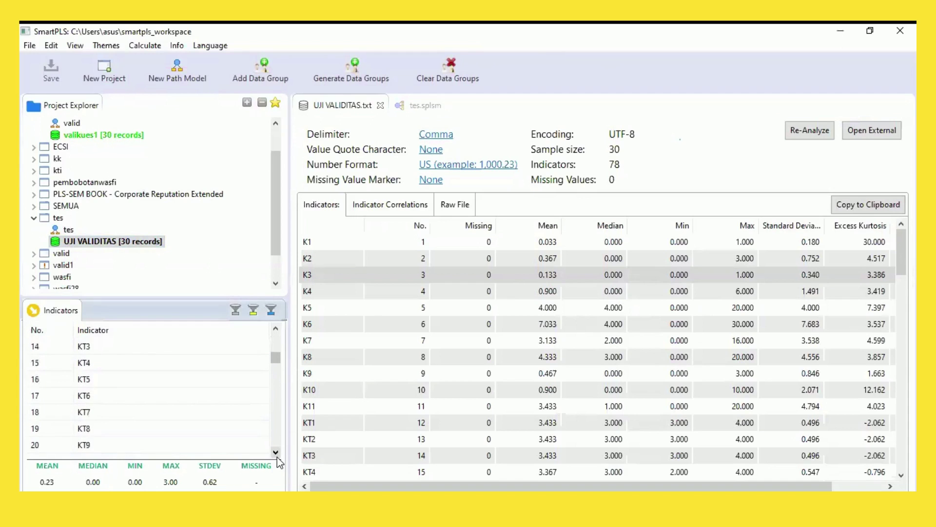
left_click(275, 452)
left_click(275, 452)
left_click(276, 453)
left_click(275, 452)
left_click(276, 452)
left_click(276, 452)
left_click(276, 452)
left_click(276, 452)
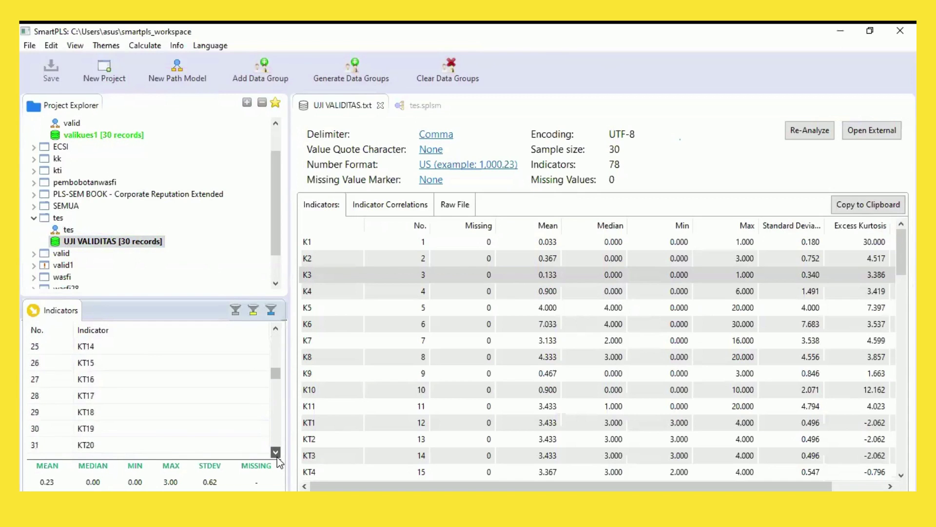
left_click(276, 453)
left_click(276, 452)
left_click(276, 452)
left_click(275, 452)
left_click(276, 452)
left_click(275, 452)
left_click(275, 452)
left_click(275, 453)
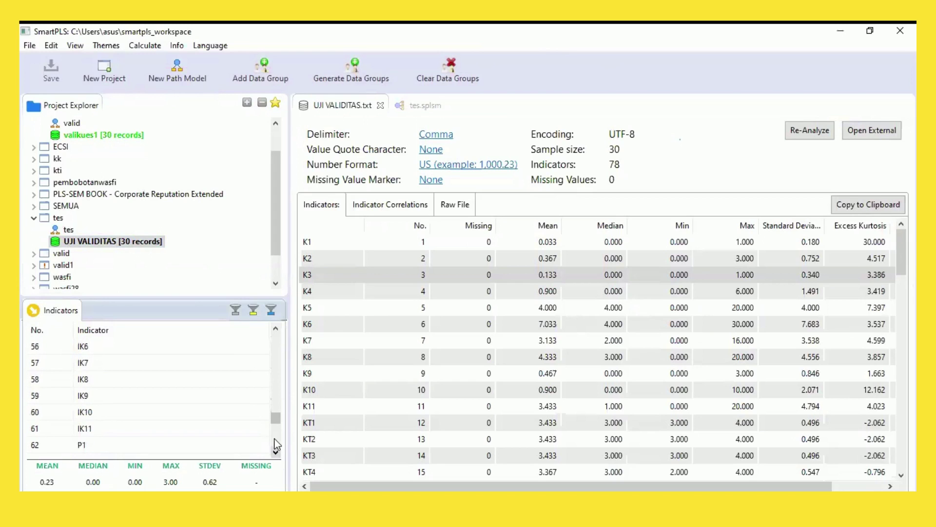
left_click(275, 452)
left_click(275, 452)
left_click(276, 452)
left_click(276, 452)
left_click(275, 452)
left_click(276, 452)
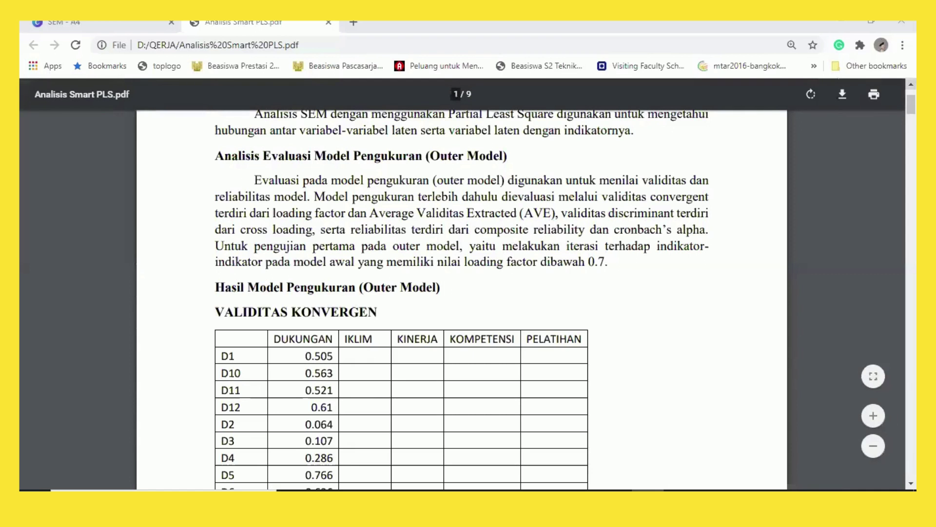
Step: Switch to Analisis Smart PLS.pdf in Chrome, read its outer-model introduction and highlight the variable headings of the VALIDITAS KONVERGEN table
scroll(461, 293, "up", 2)
scroll(461, 293, "up", 2)
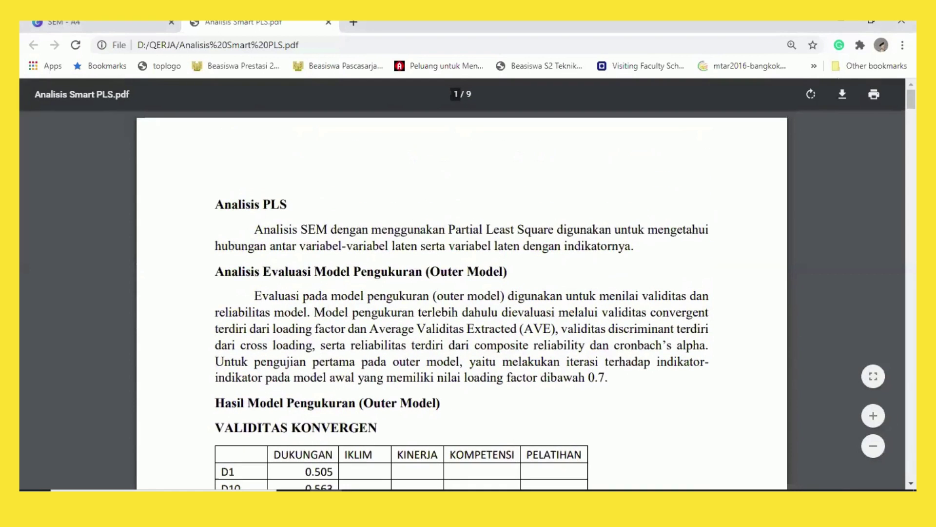
scroll(413, 435, "down", 2)
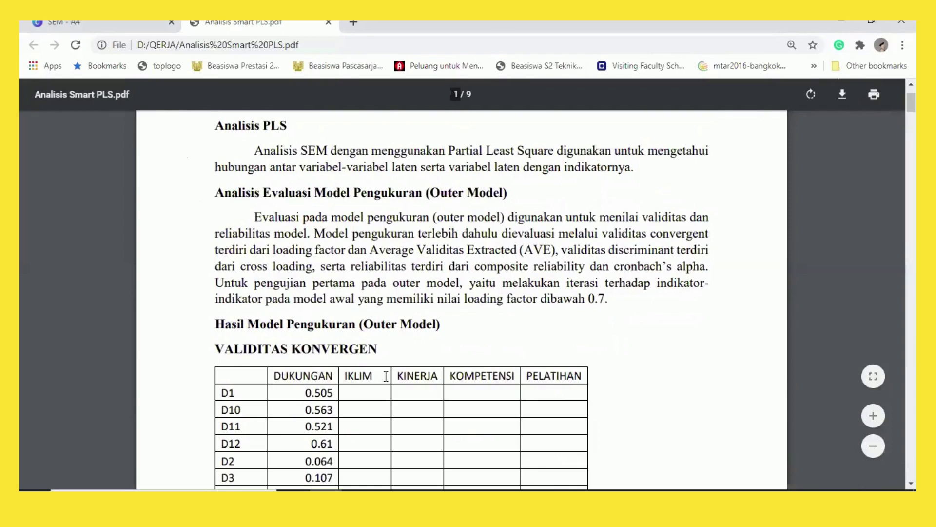
left_click_drag(386, 376, 597, 368)
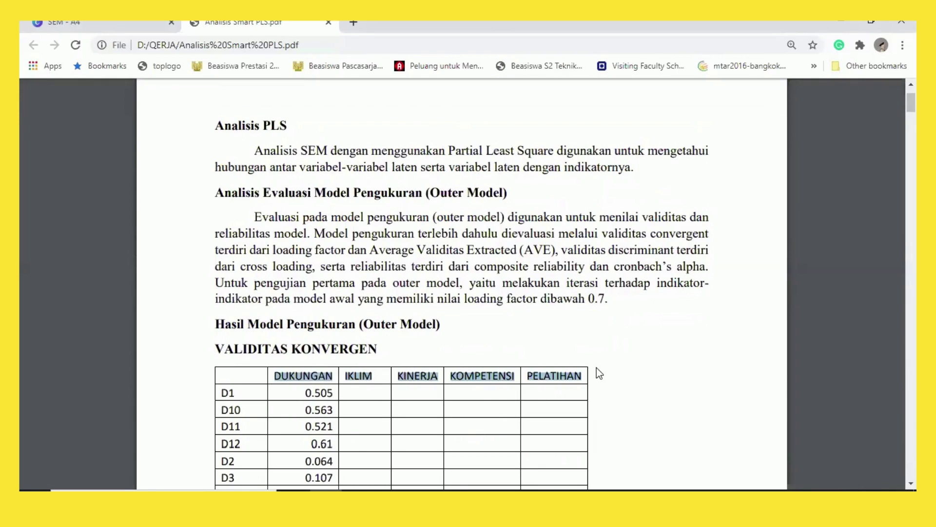
left_click(596, 368)
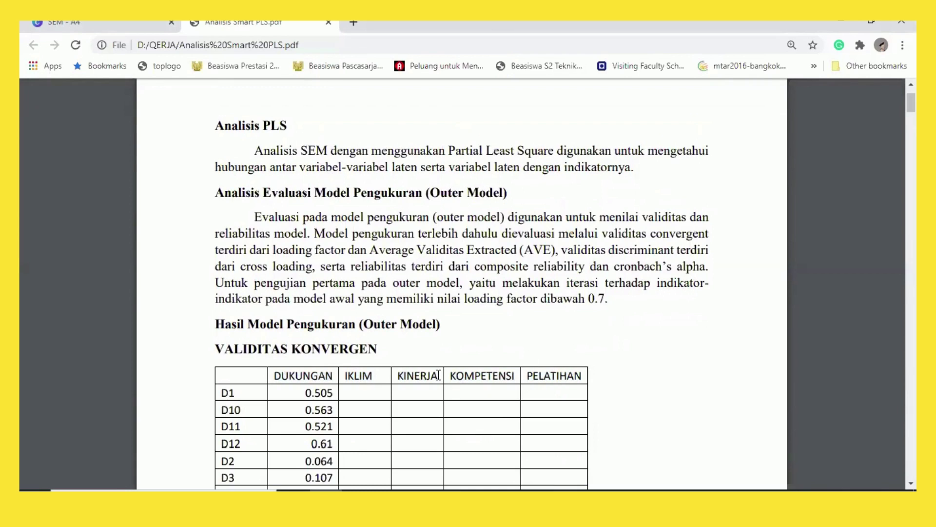
left_click_drag(438, 375, 386, 375)
double_click(297, 375)
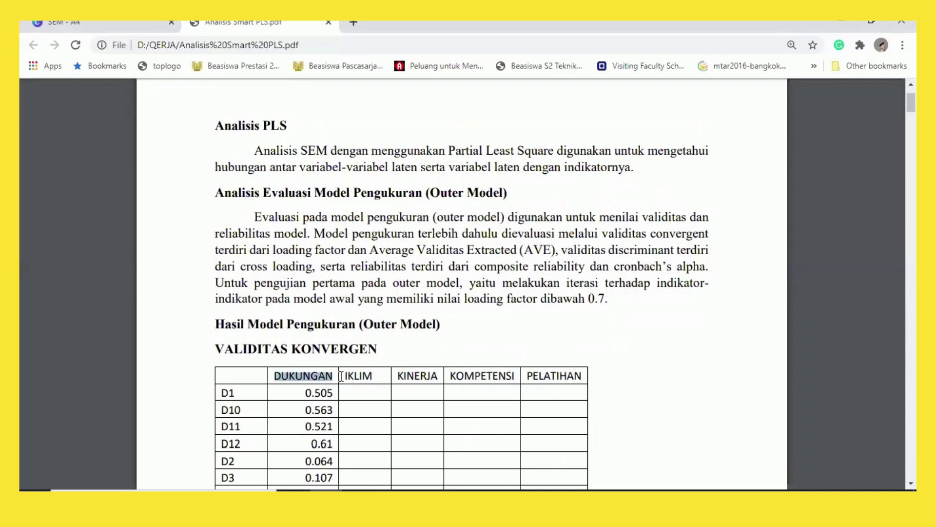
left_click_drag(357, 375, 345, 376)
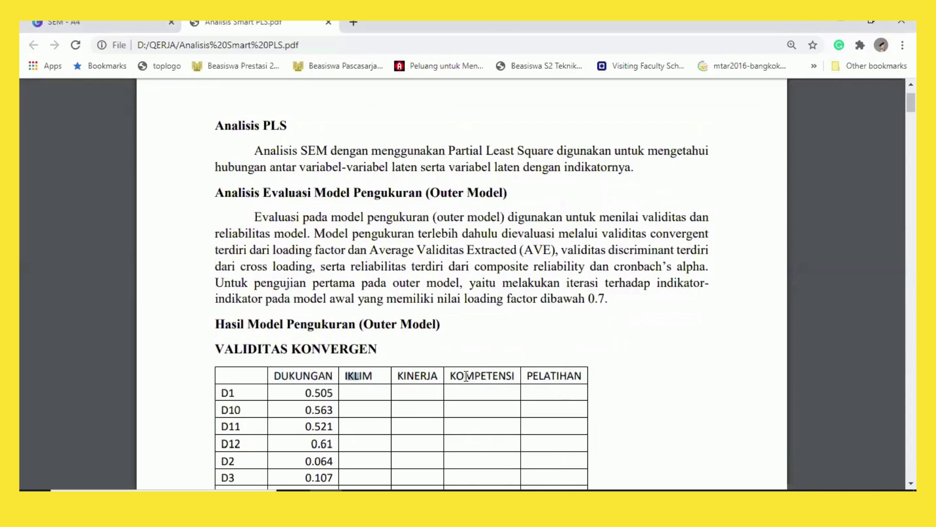
left_click_drag(461, 375, 558, 361)
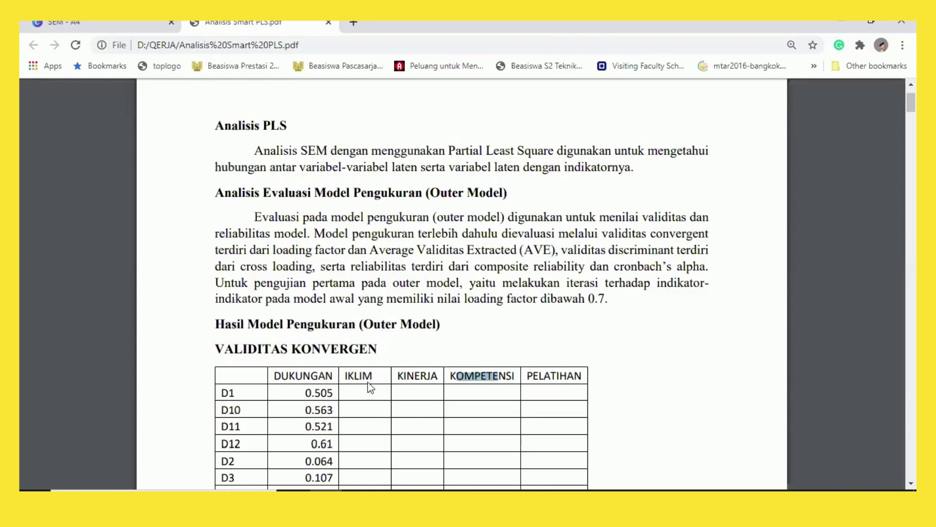
left_click_drag(450, 377, 513, 378)
left_click_drag(528, 378, 594, 370)
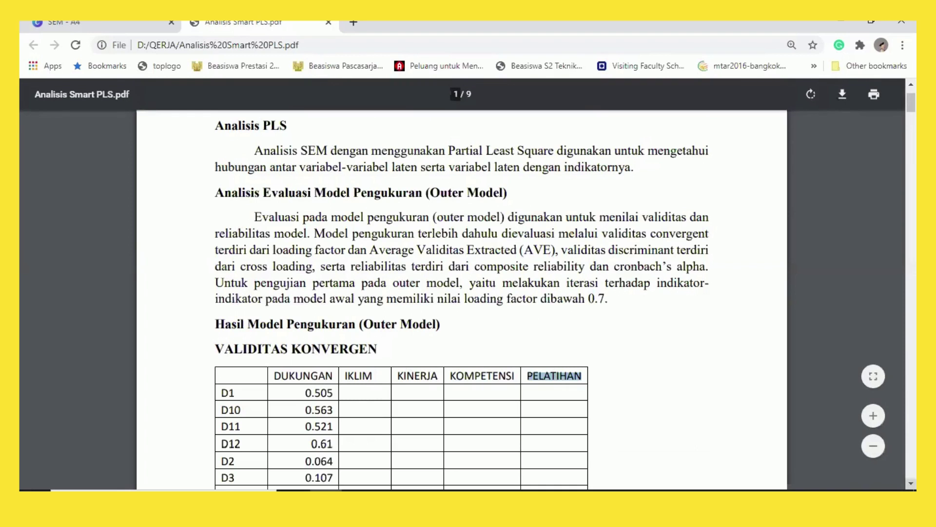
Step: Examine the indicator loading factors in the VALIDITAS KONVERGEN table against the 0.7 criterion in the text above it
scroll(307, 257, "down", 5)
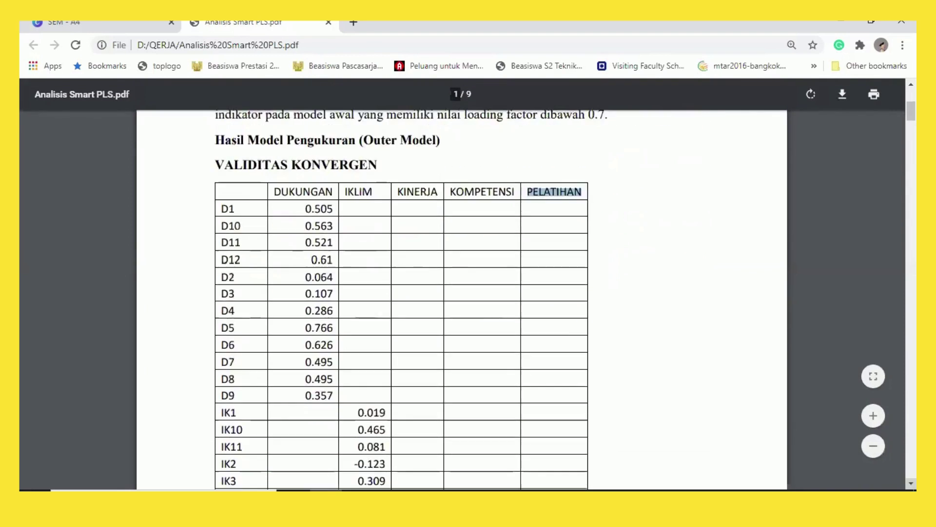
scroll(342, 251, "down", 1)
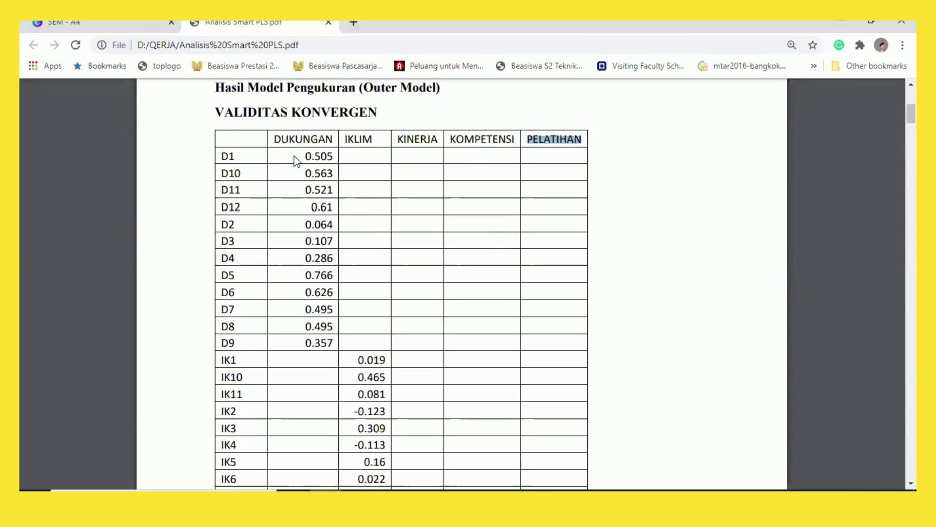
key("End")
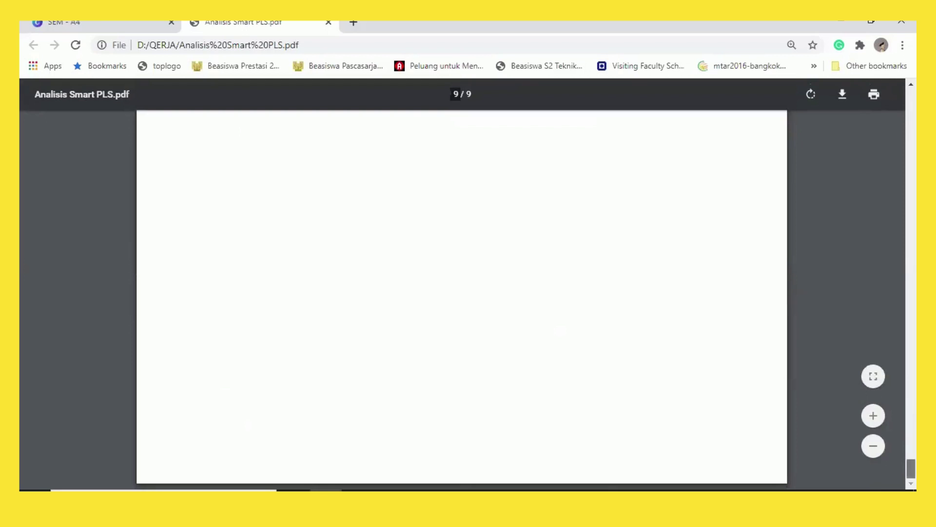
left_click_drag(911, 469, 911, 119)
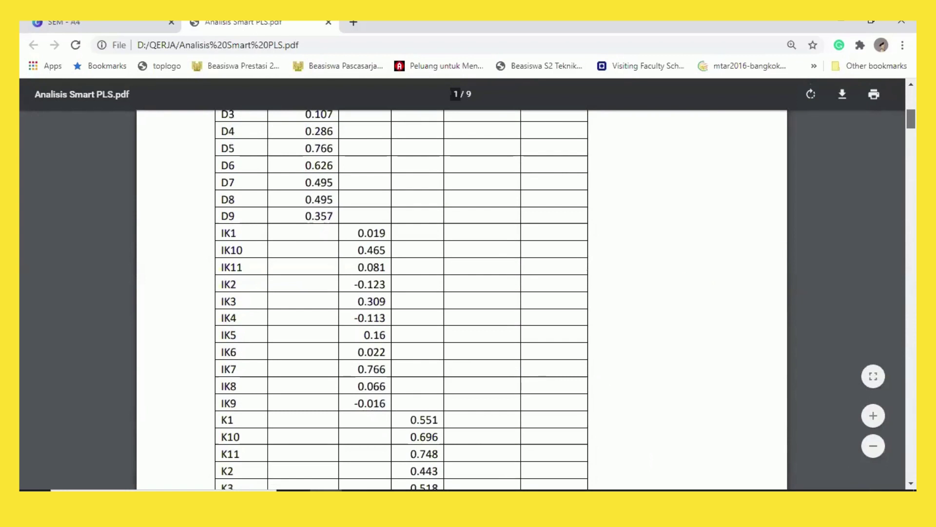
scroll(753, 314, "up", 6)
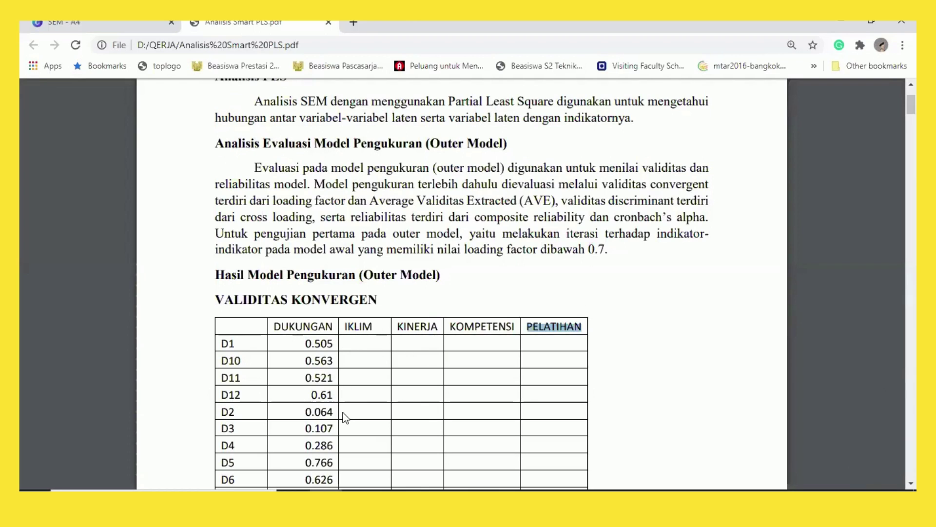
left_click(359, 431)
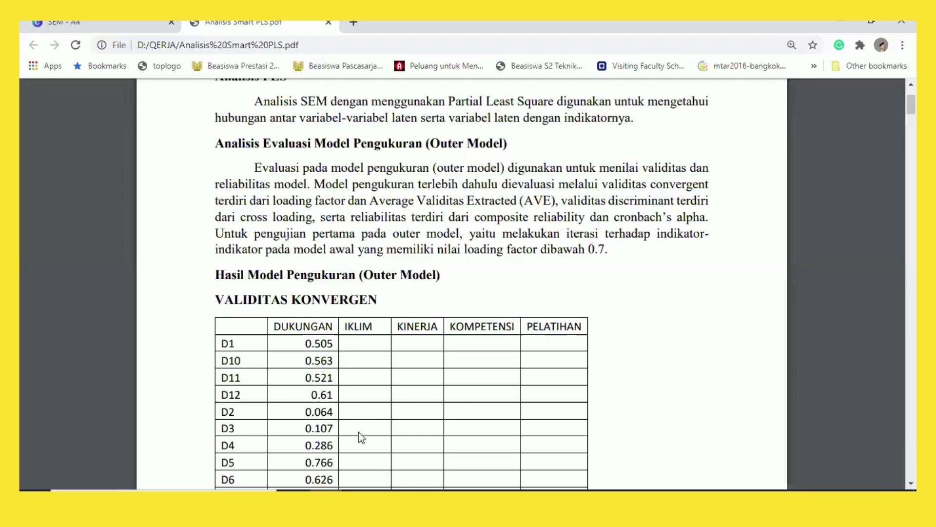
Step: Review the VALIDITAS KONVERGEN table, switch to SmartPLS and open the tes path model
scroll(358, 432, "down", 1)
scroll(358, 433, "down", 2)
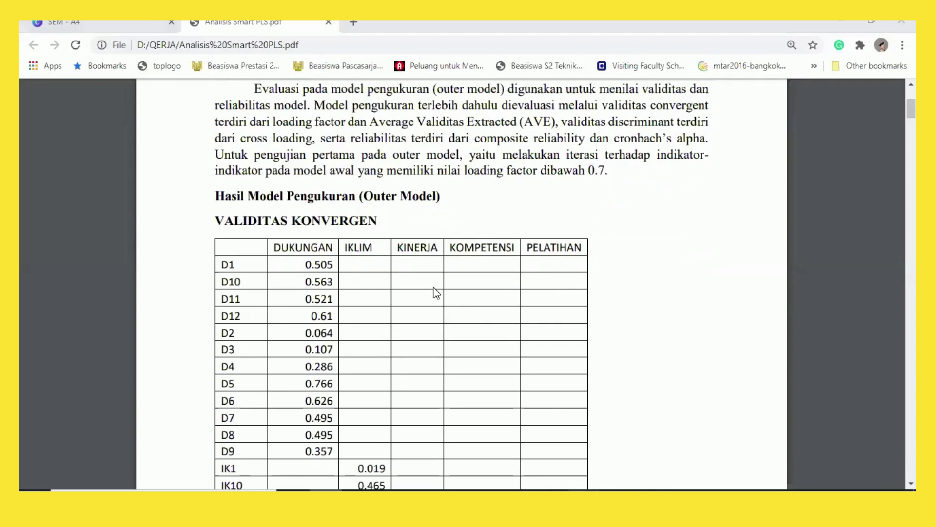
key("alt+Tab")
left_click(423, 268)
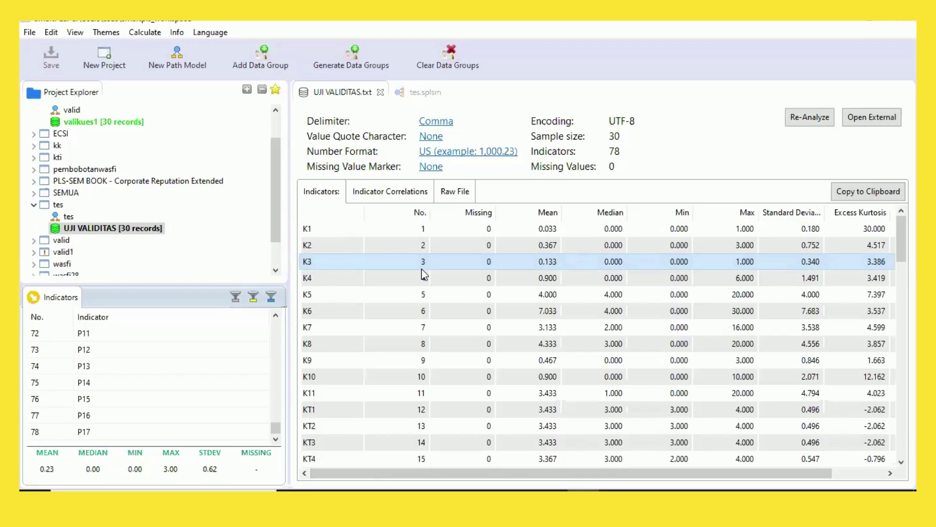
left_click(212, 229)
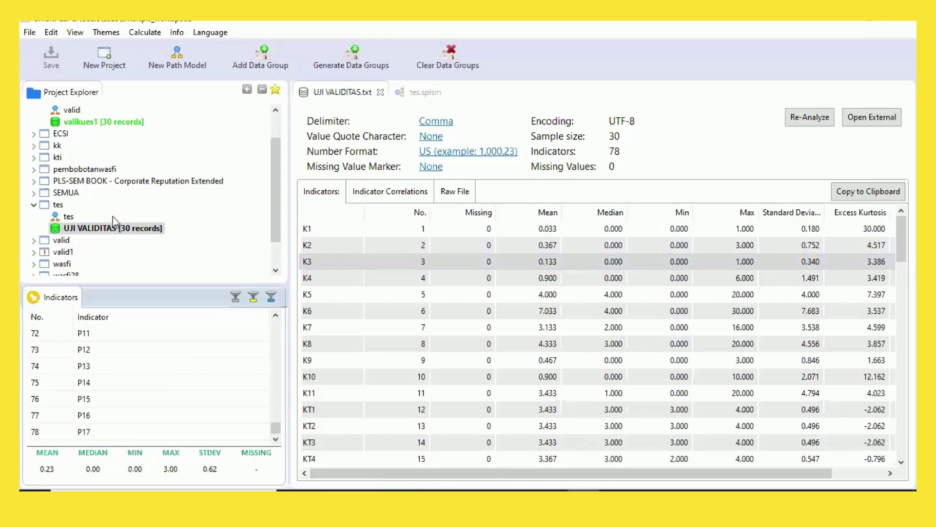
double_click(63, 216)
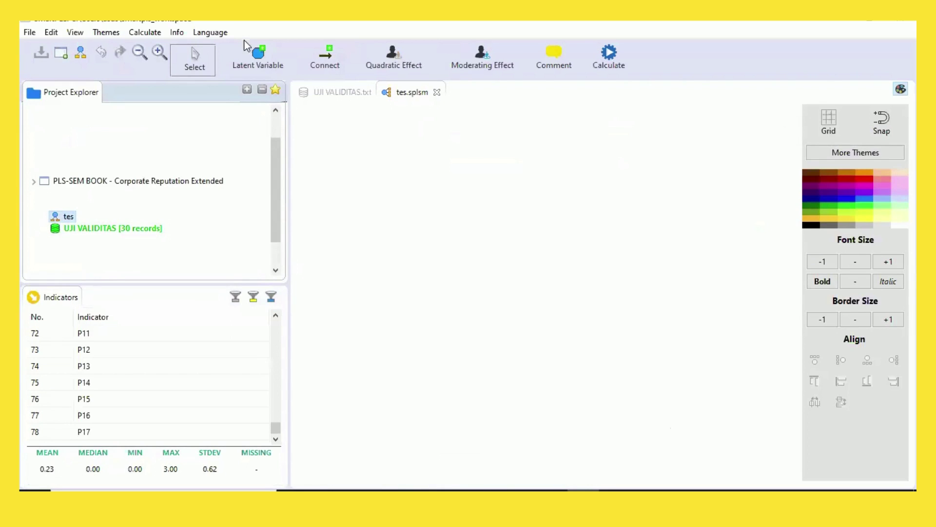
Step: Place a latent variable on the empty canvas of the tes model and rename it Kinerja
left_click(255, 56)
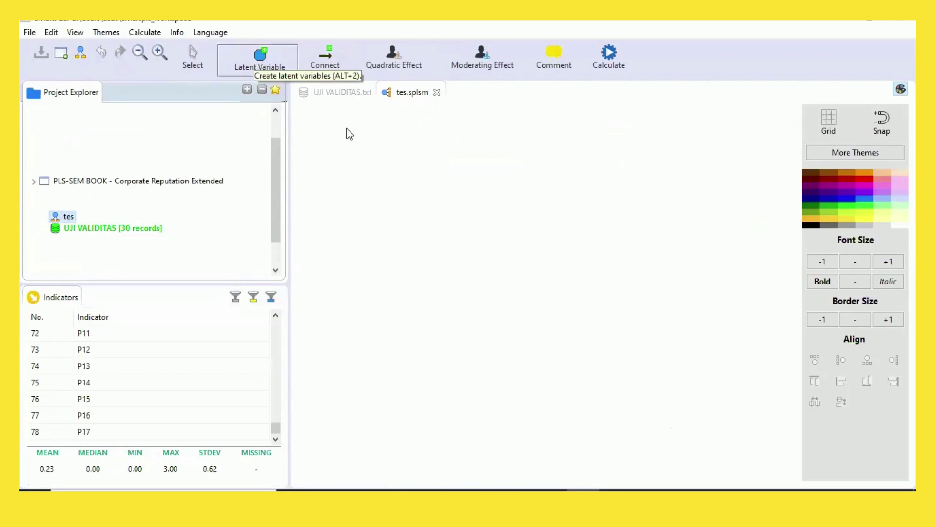
left_click(427, 205)
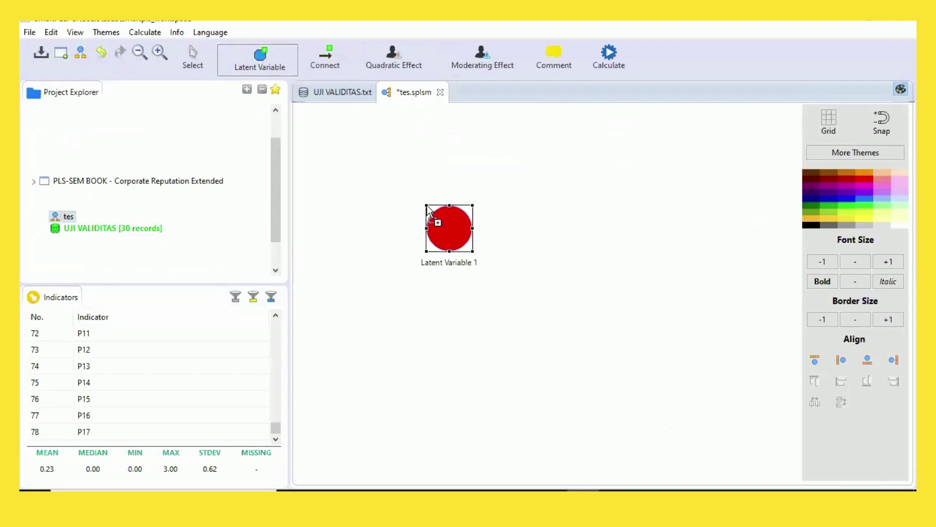
right_click(455, 256)
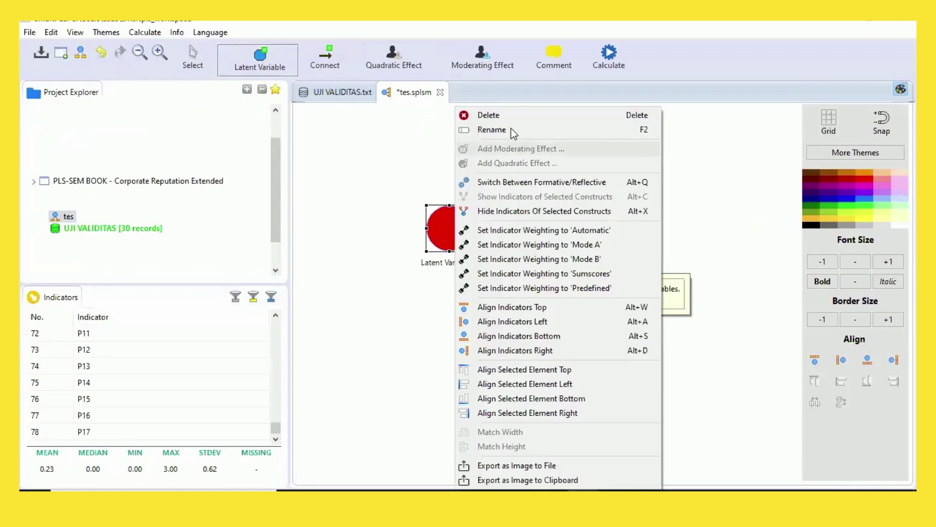
left_click(512, 130)
type("Kiner")
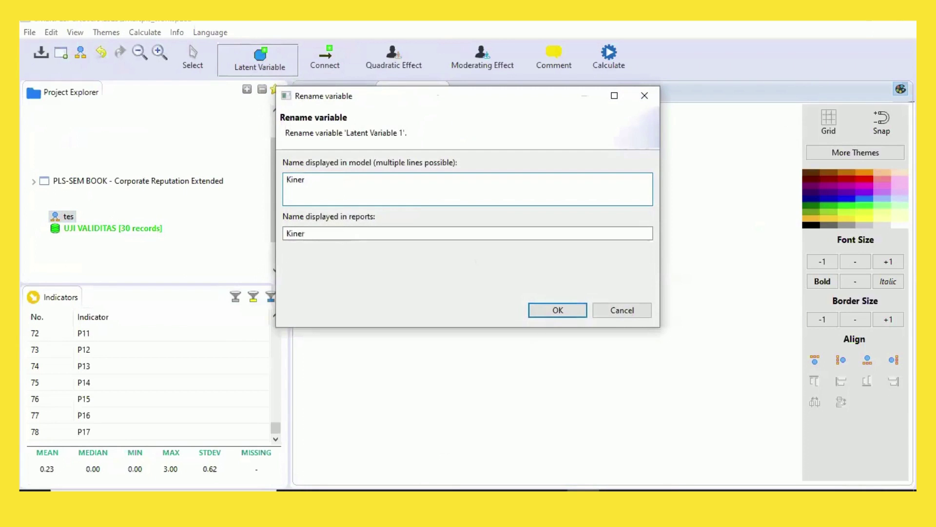
type("ja")
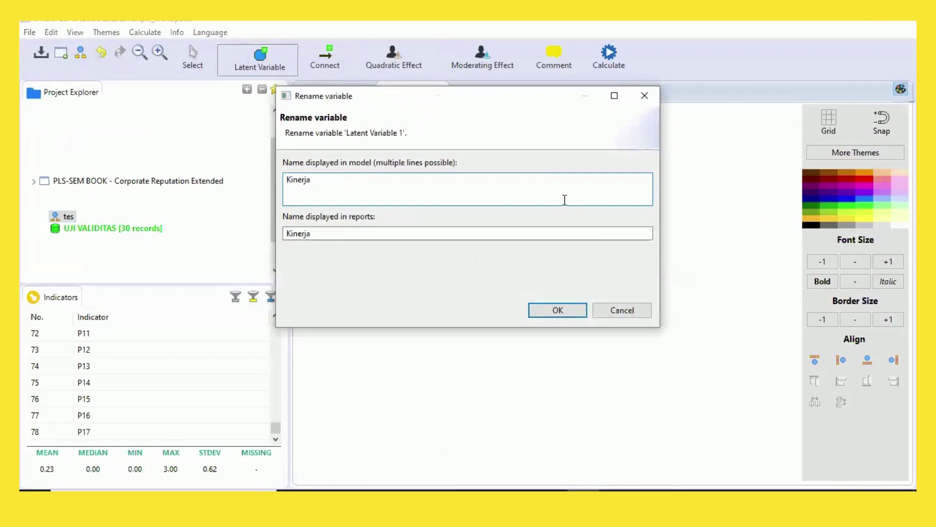
left_click(573, 312)
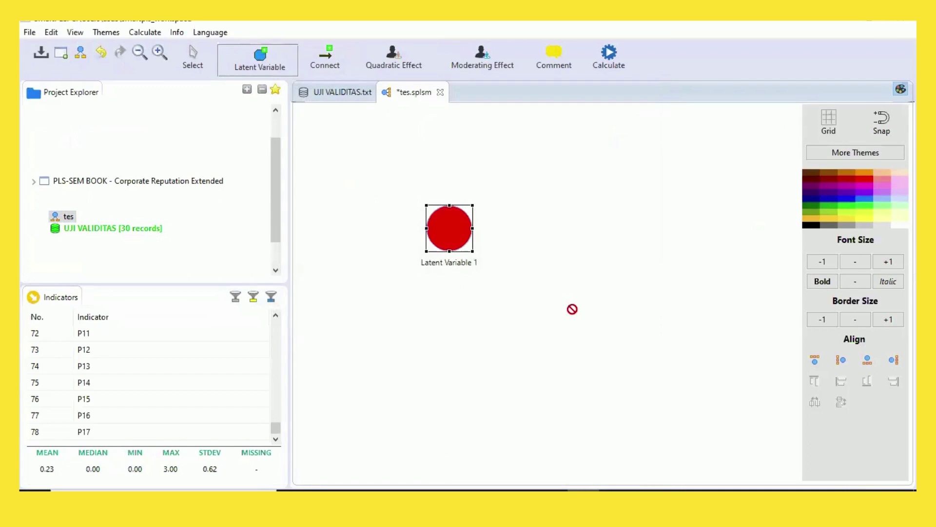
Step: Try to assign the indicators K1, K2 and K3 to Kinerja one at a time
left_click(276, 316)
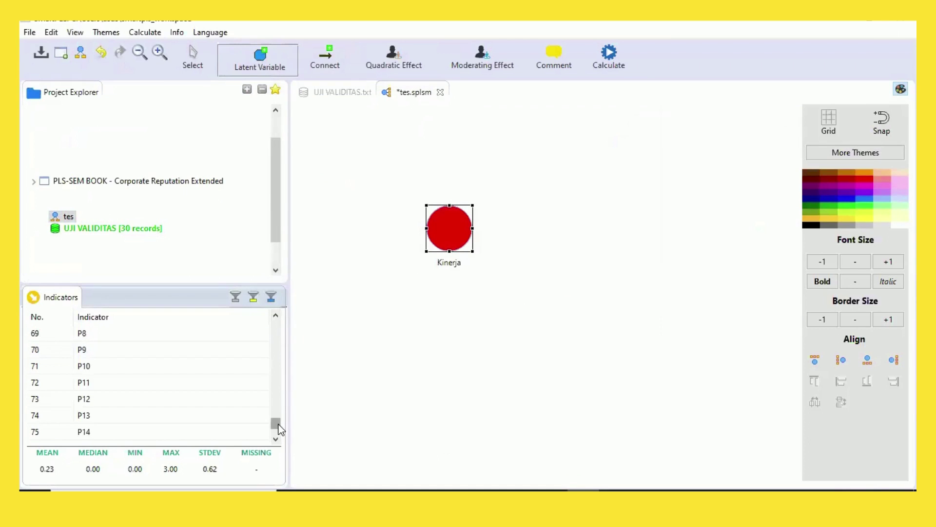
left_click_drag(276, 428, 275, 323)
left_click_drag(211, 332, 455, 236)
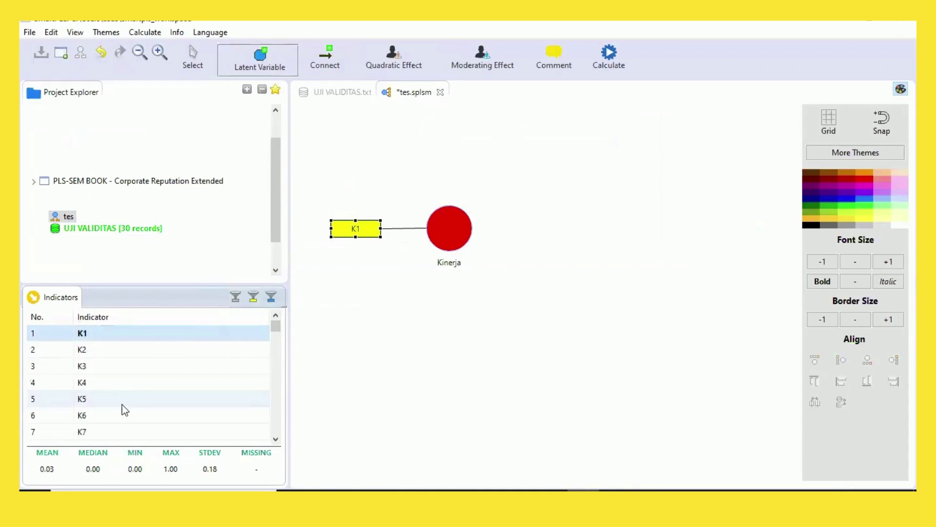
left_click_drag(104, 350, 429, 207)
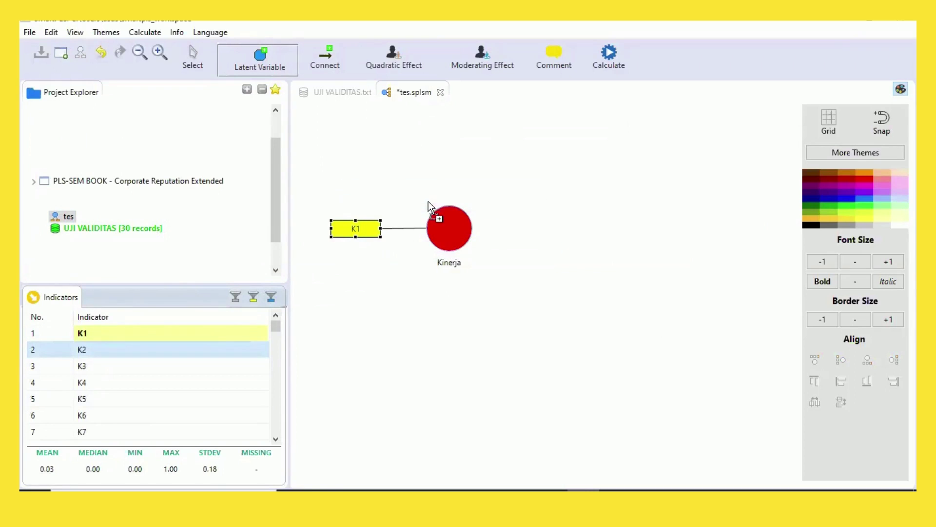
left_click(354, 194)
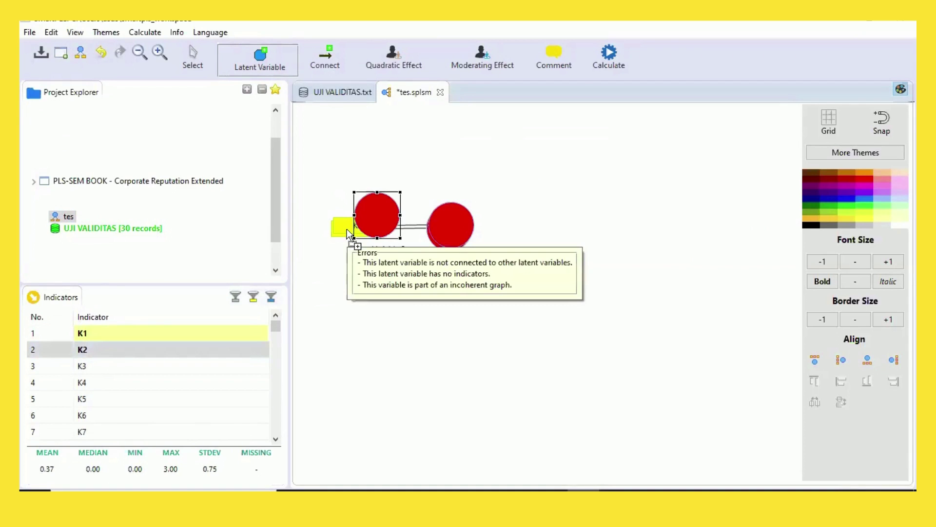
key("ctrl+z")
left_click_drag(167, 369, 452, 201)
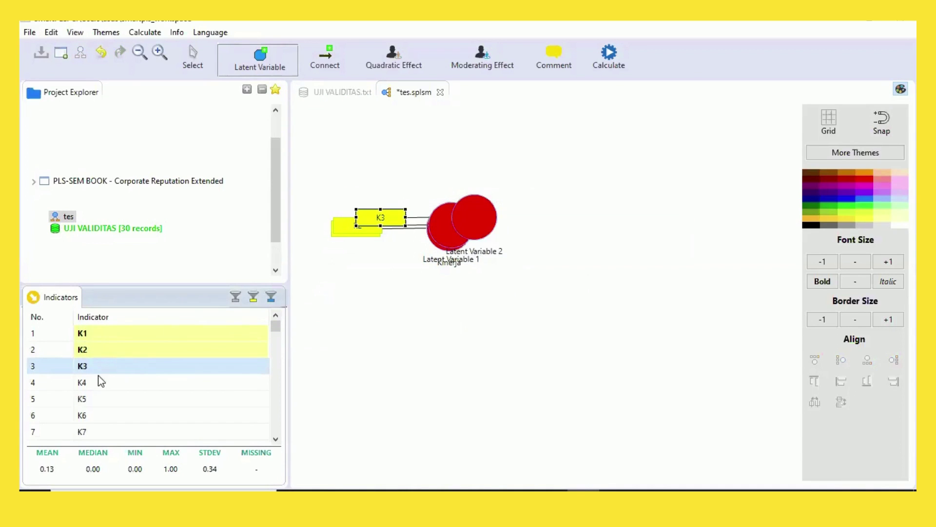
Step: Remove K3 from the model and undo the single indicator assignments and the extra latent variables
right_click(512, 313)
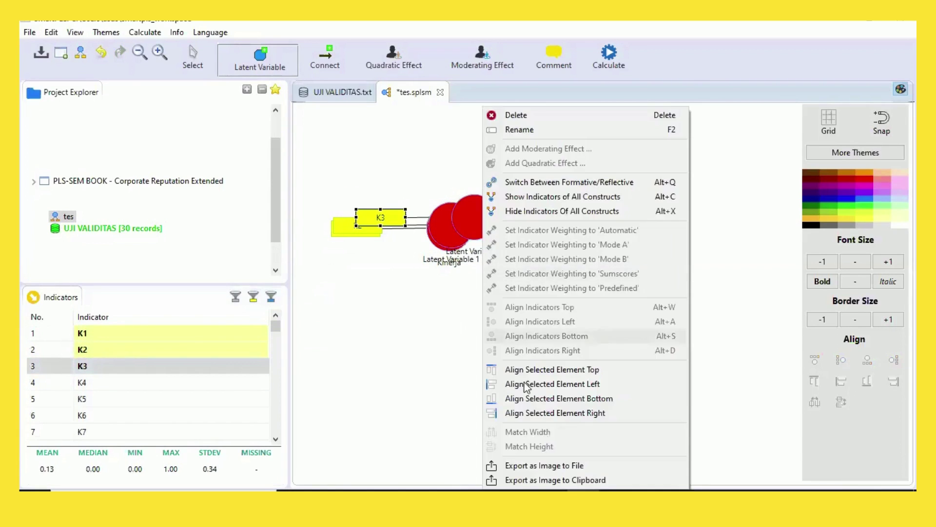
left_click(523, 114)
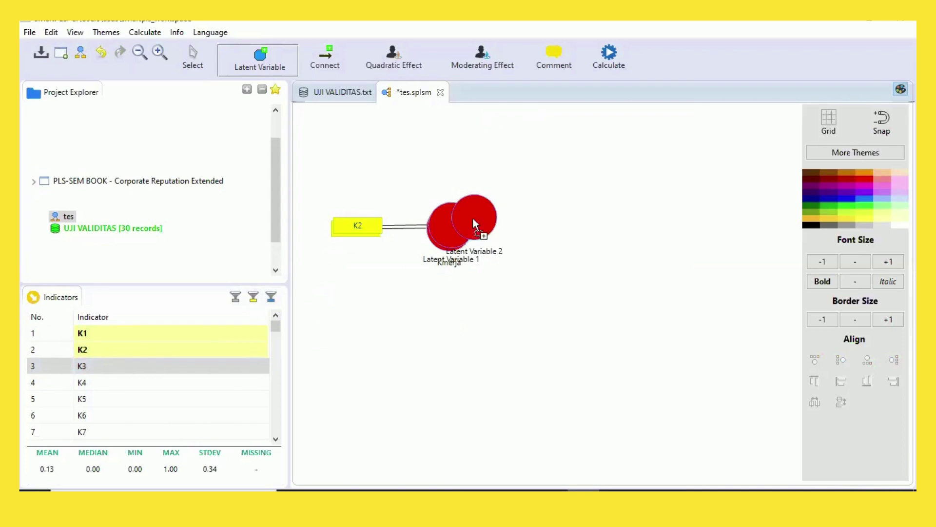
left_click_drag(458, 222, 458, 221)
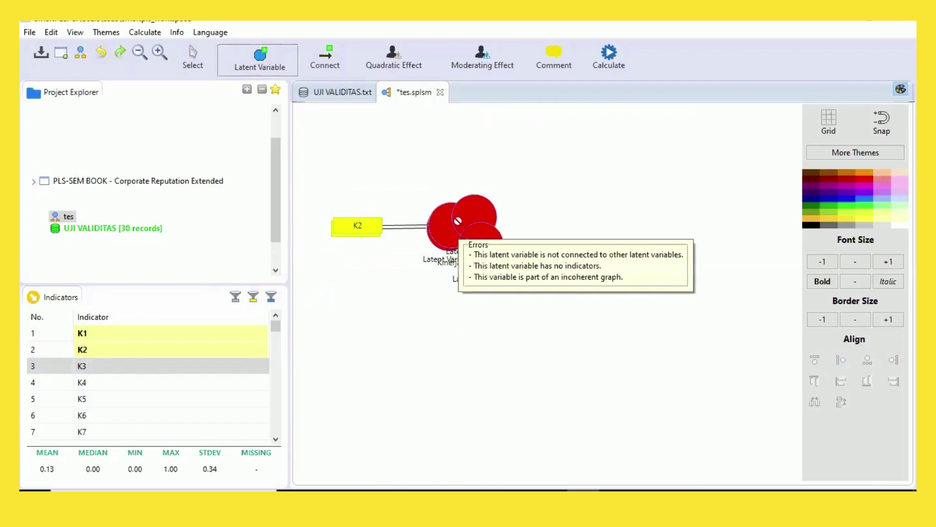
key("ctrl+z")
key("ctrl+z")
key("ctrl+z")
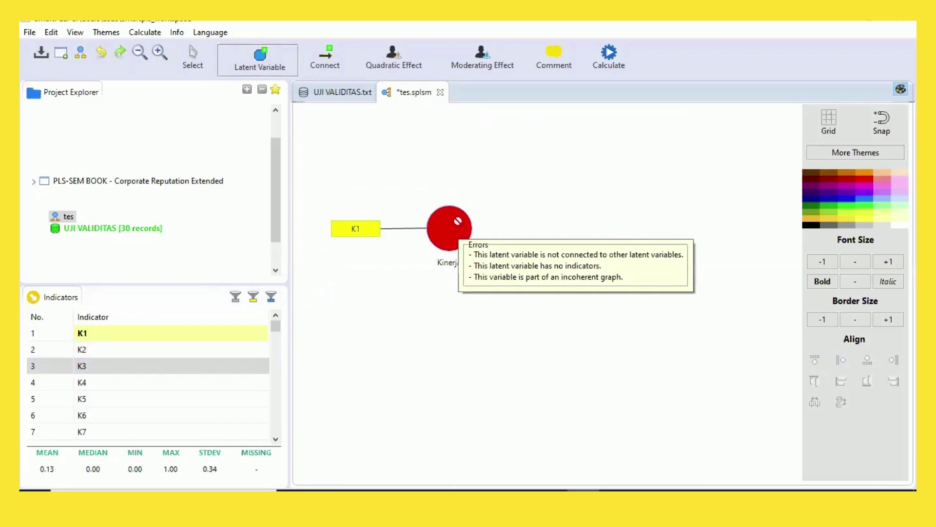
left_click_drag(195, 333, 441, 244)
Step: Assign the indicators K1 through K10 together to the Kinerja latent variable
left_click(160, 334)
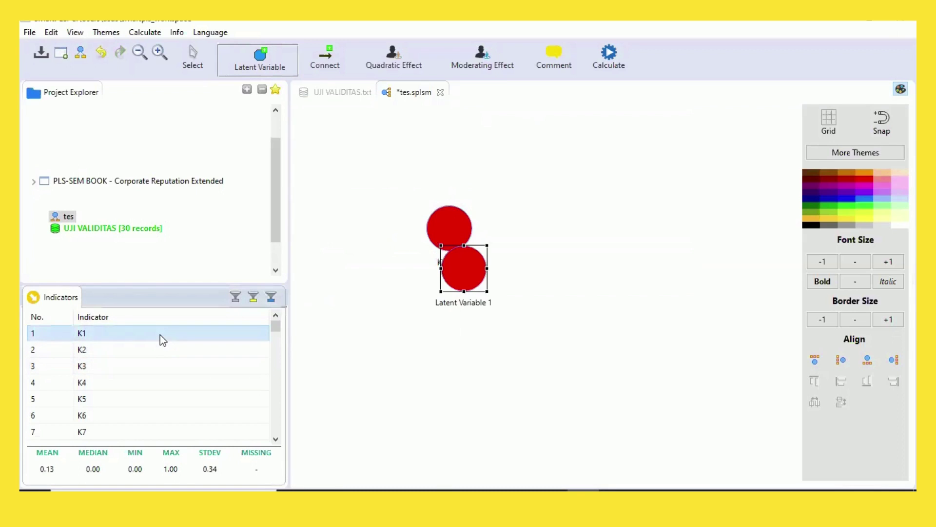
key("shift+Down")
key("shift+Down")
key("shift+Down")
key("shift+Down")
key("shift+Down")
key("shift+Down")
key("shift+Down")
key("shift+Down")
key("shift+Down")
key("shift+Down")
key("shift+Down")
key("shift+Down")
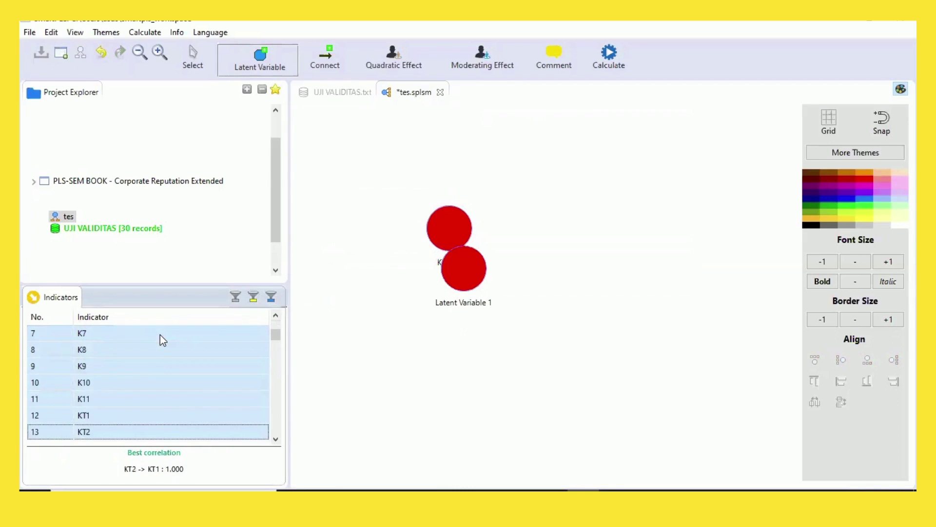
key("shift+Up")
key("shift+Up")
key("shift+Up")
left_click_drag(159, 334, 455, 218)
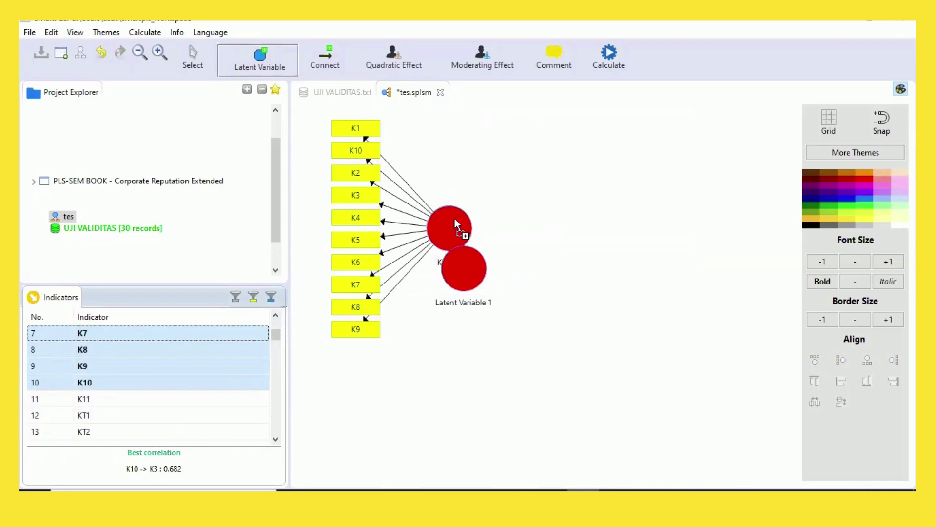
Step: Delete the stray latent variable overlapping Kinerja and assign the indicator K11 to Kinerja
left_click(457, 262)
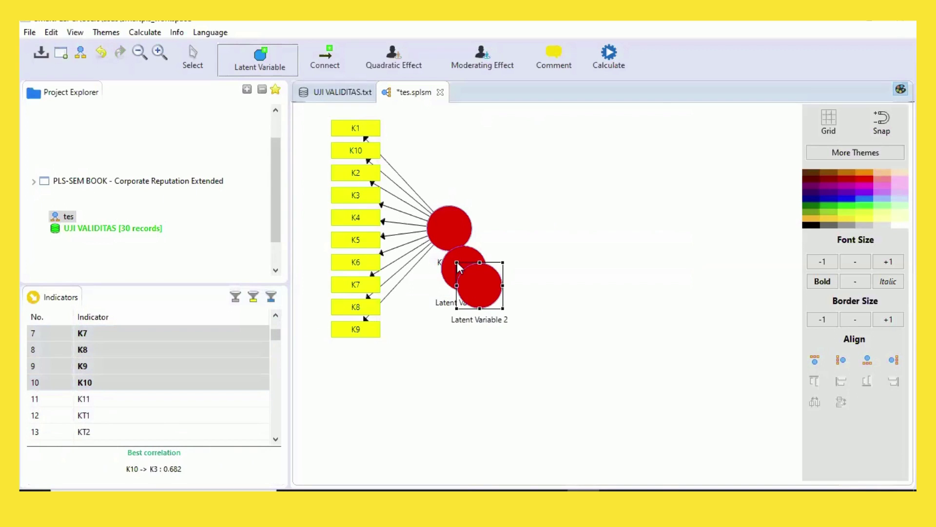
right_click(458, 261)
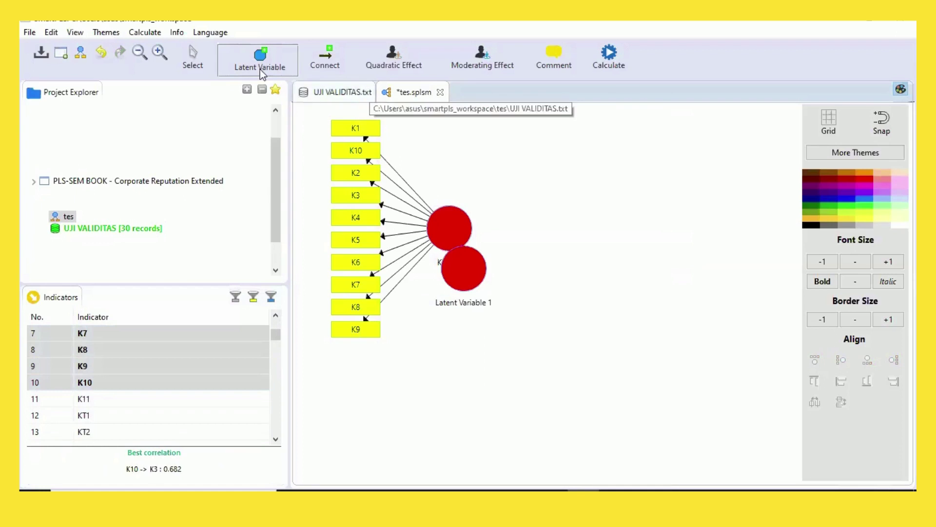
left_click(193, 61)
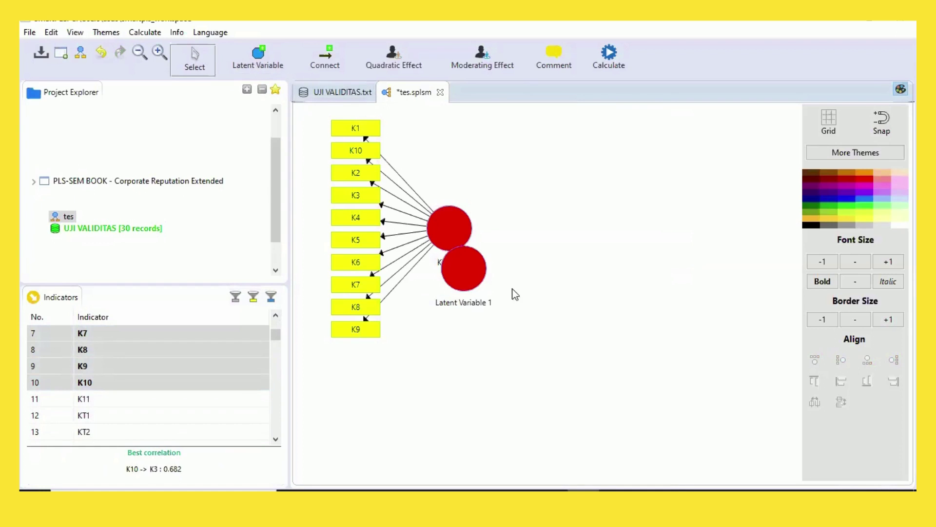
left_click(470, 274)
key("Delete")
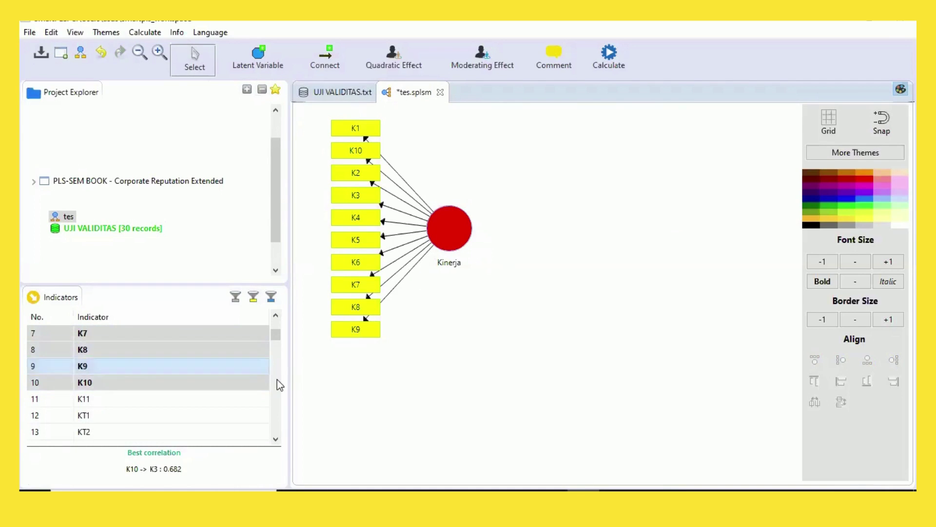
left_click_drag(250, 399, 463, 244)
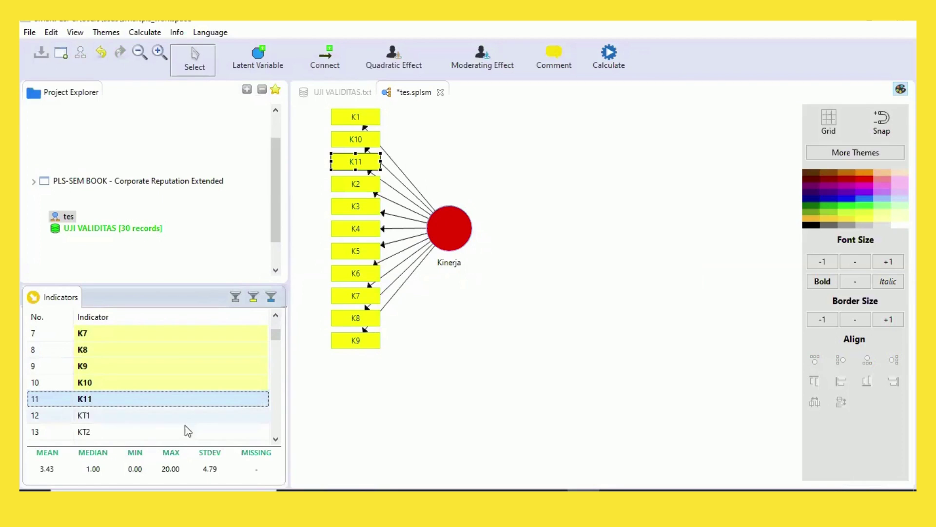
Step: Place the indicators KT1 through KT27 together on the free canvas beside Kinerja as a new latent variable
left_click(171, 410)
key("shift+Down")
key("shift+Down")
key("shift+Down")
key("shift+Down")
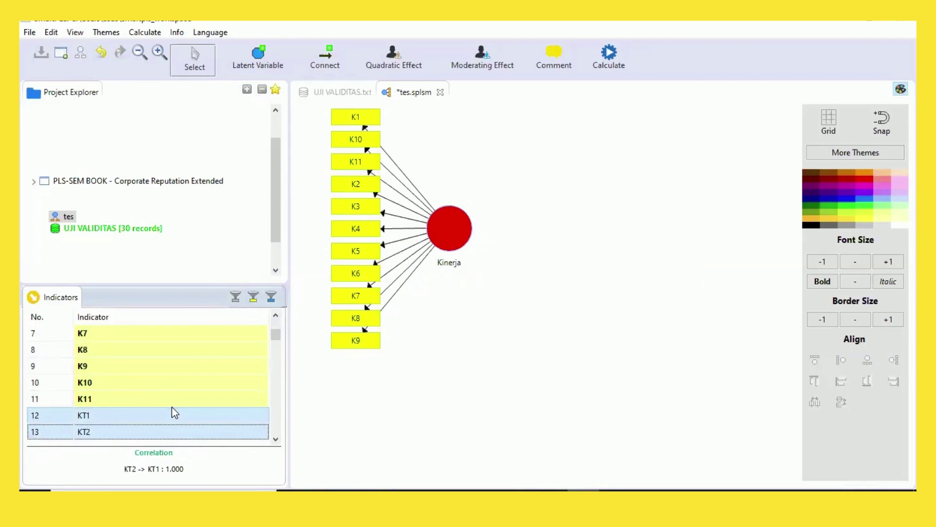
key("shift+Down")
key("shift+Down")
key("shift+Down")
key("shift+Down")
key("shift+Down")
key("shift+Down")
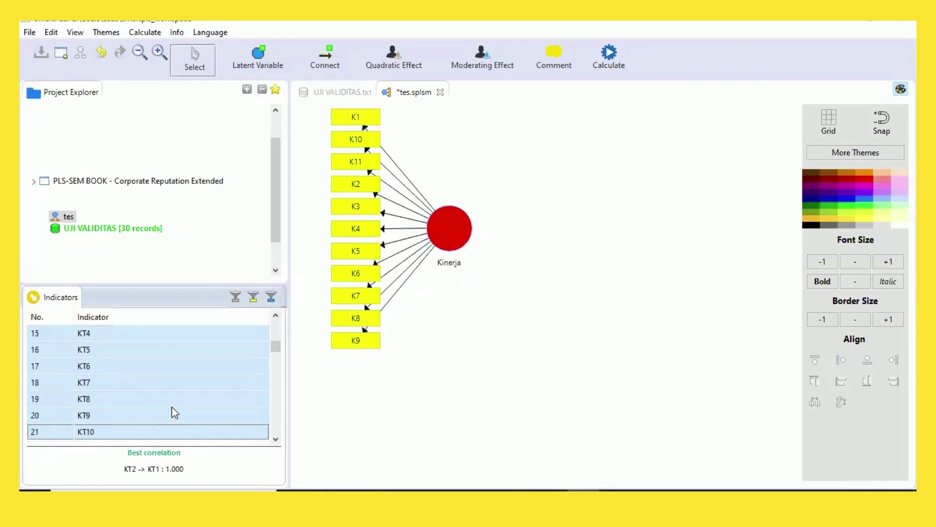
key("shift+Down")
key("shift+Down")
key("shift+Down")
key("shift+Down")
key("shift+Down")
key("shift+Down")
key("shift+Down")
key("shift+Down")
key("shift+Down")
key("shift+Down")
key("shift+Down")
key("shift+Down")
key("shift+Down")
key("shift+Down")
key("shift+Down")
key("shift+Down")
key("shift+Down")
key("shift+Down")
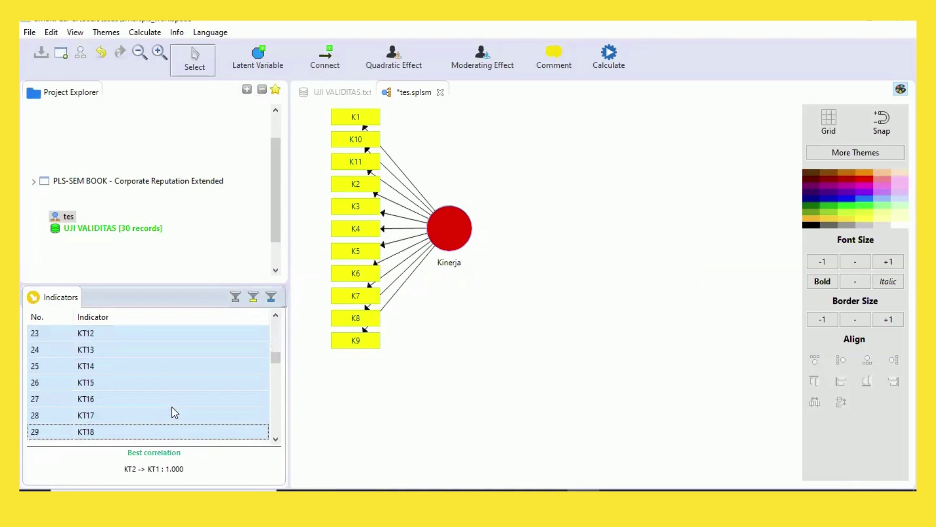
key("shift+Down")
key("shift+Down")
key("shift+Down")
key("shift+Down")
key("shift+Down")
key("shift+Down")
key("shift+Down")
key("shift+Up")
key("shift+Up")
key("shift+Up")
key("shift+Up")
key("shift+Up")
key("shift+Up")
key("shift+Up")
key("shift+Up")
key("shift+Up")
key("shift+Up")
key("shift+Up")
key("shift+Up")
key("shift+Up")
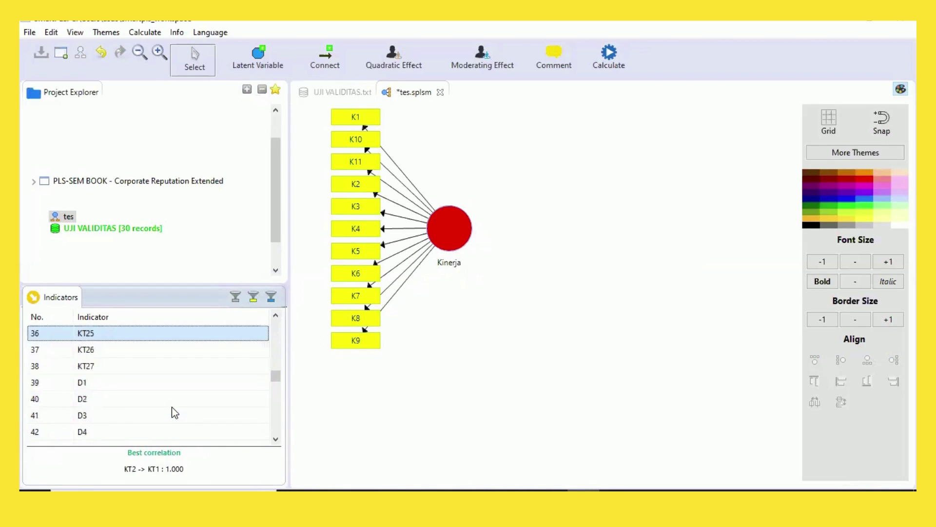
key("shift+Down")
key("shift+Down")
key("shift+Down")
key("shift+Down")
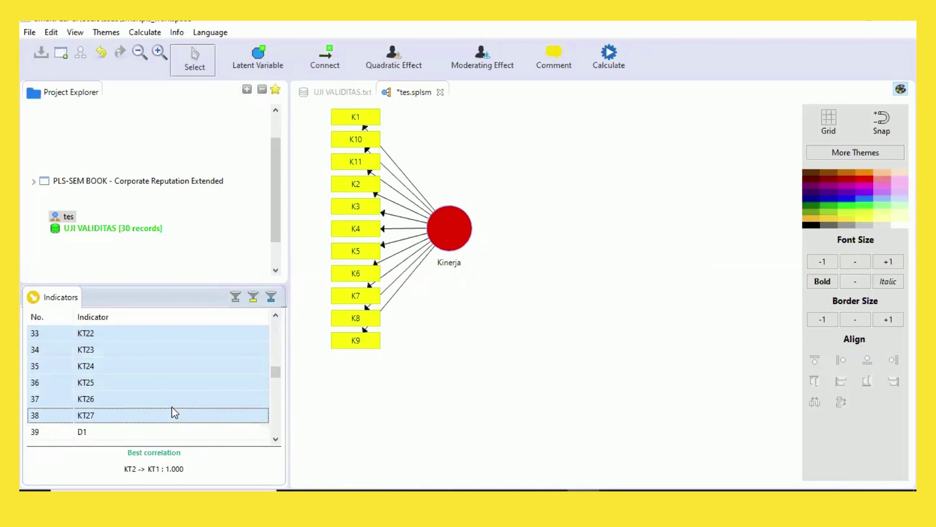
left_click_drag(172, 407, 602, 209)
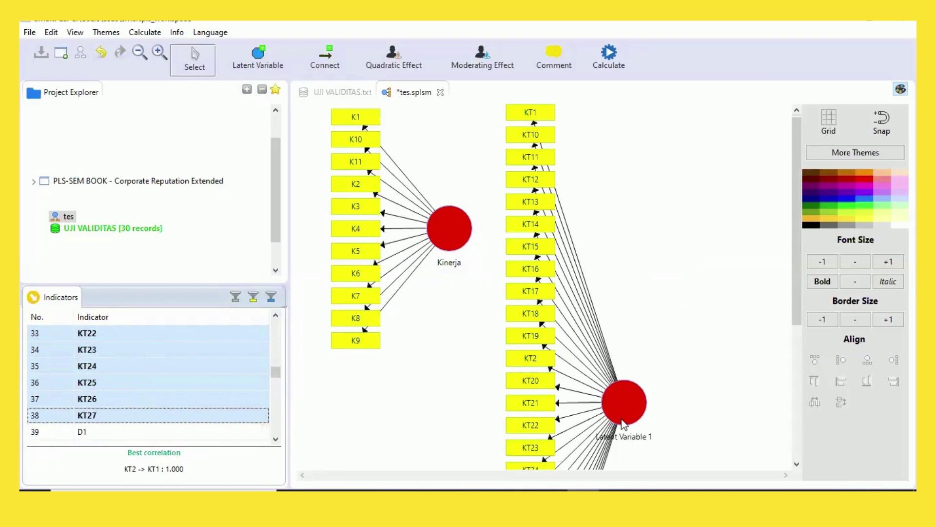
Step: Rename the latent variable holding the KT indicators as kompetensi
right_click(627, 426)
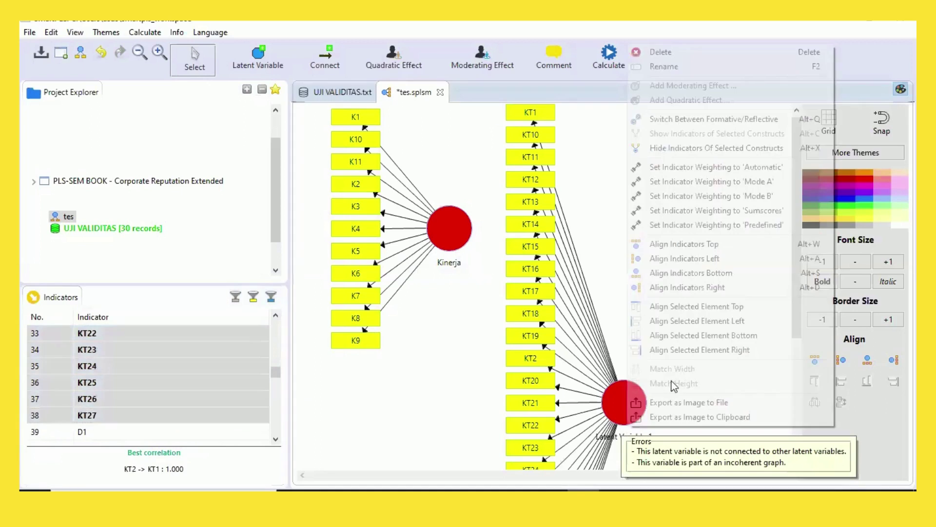
left_click(704, 68)
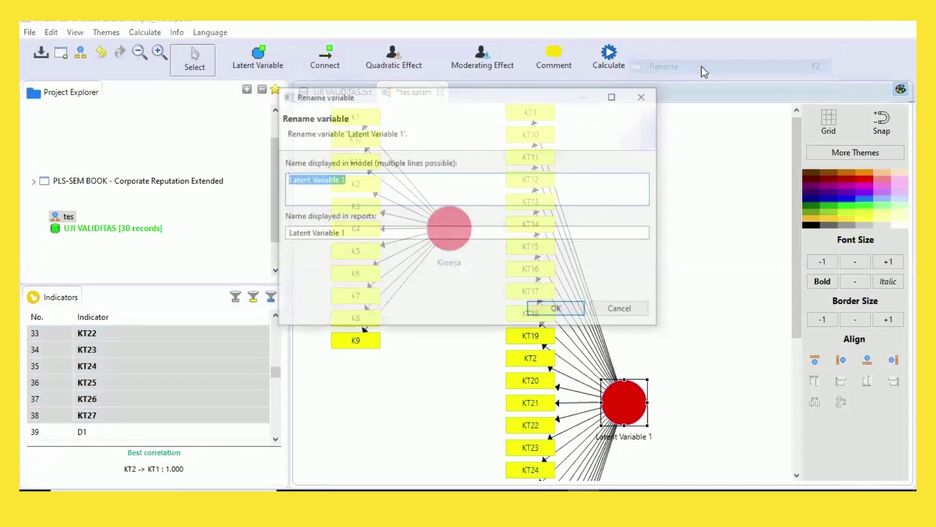
type("ko")
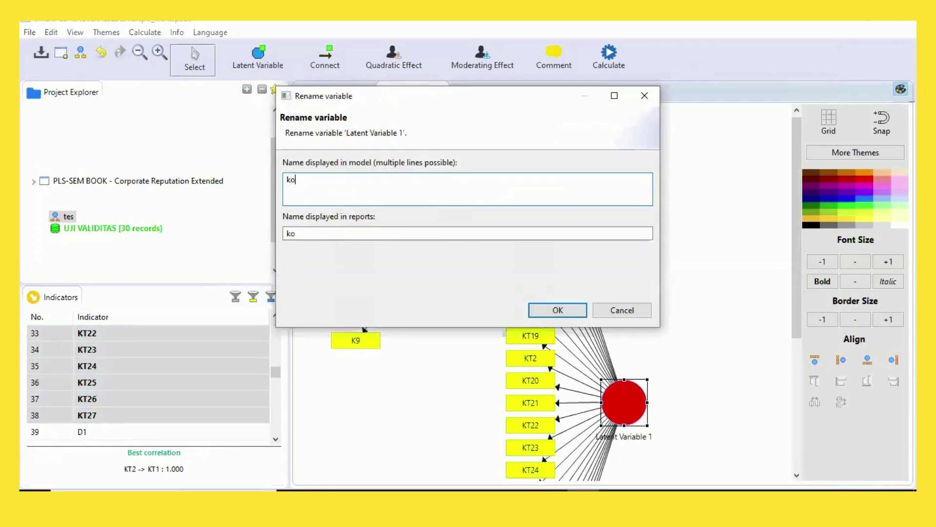
type("mpetensi")
left_click(550, 310)
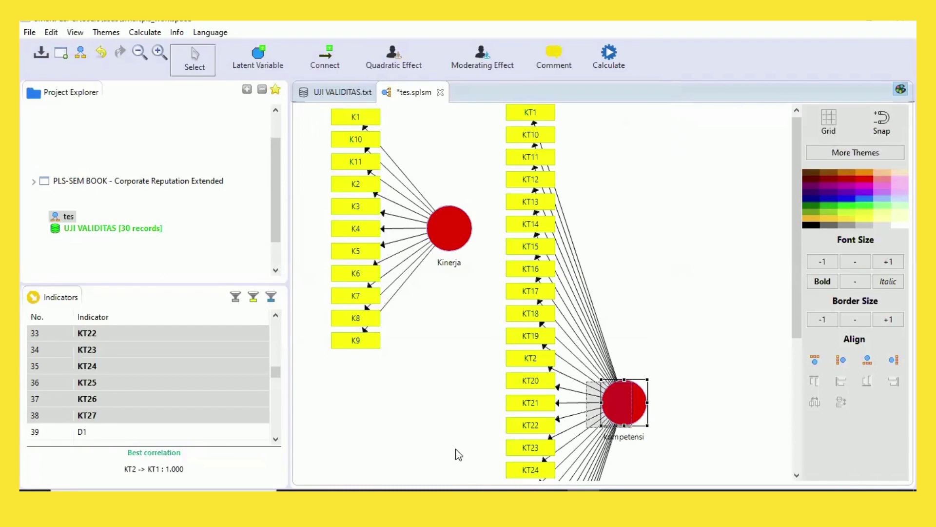
Step: Move kompetensi below Kinerja and align its indicators along the bottom
left_click_drag(459, 454, 380, 175)
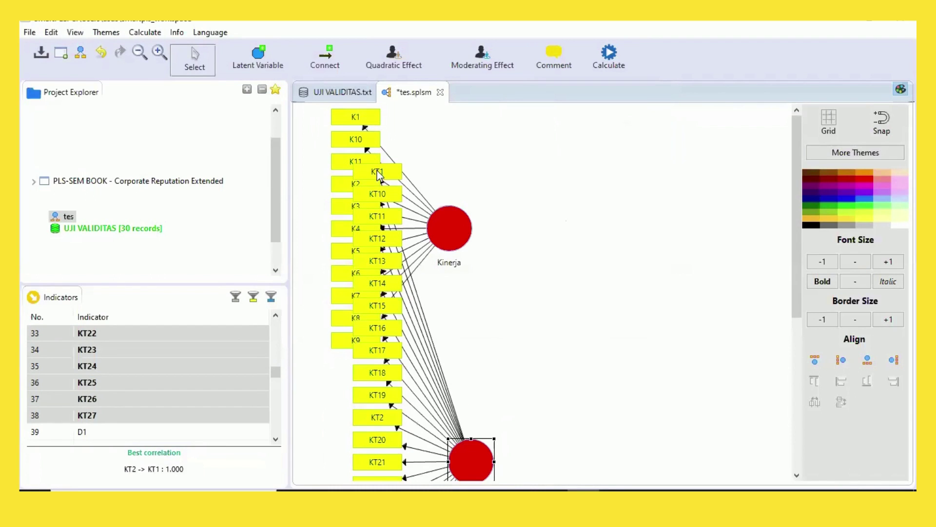
right_click(449, 456)
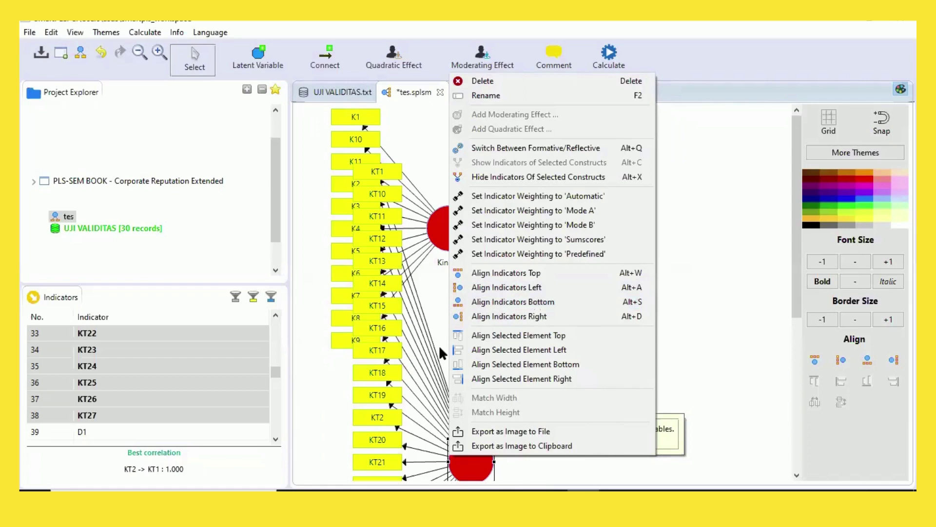
left_click(486, 305)
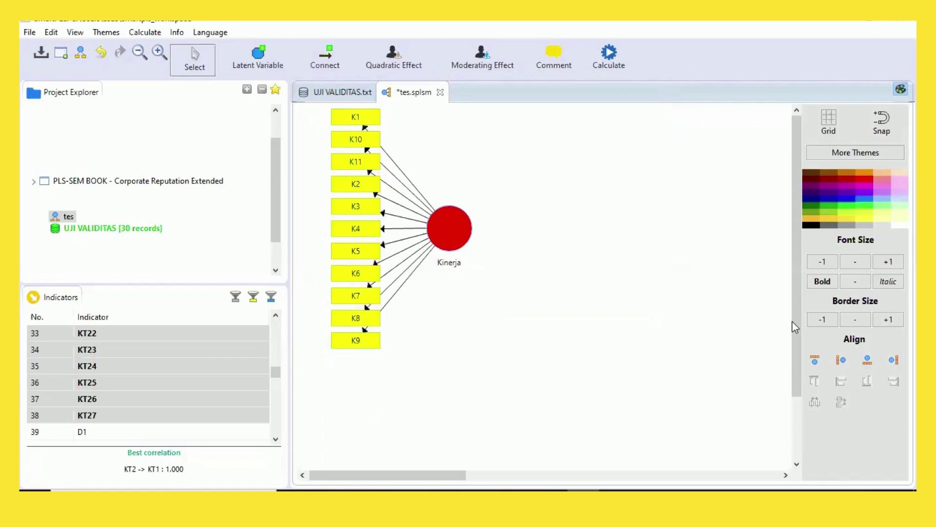
Step: Align the kompetensi indicators on its right side and move the construct closer to Kinerja, on Kinerja's right
left_click_drag(797, 321, 806, 453)
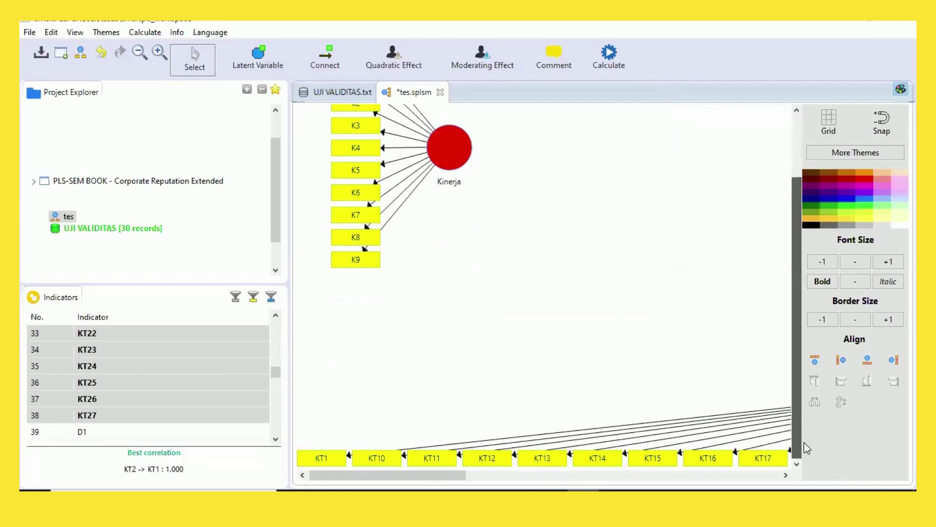
left_click_drag(803, 443, 803, 443)
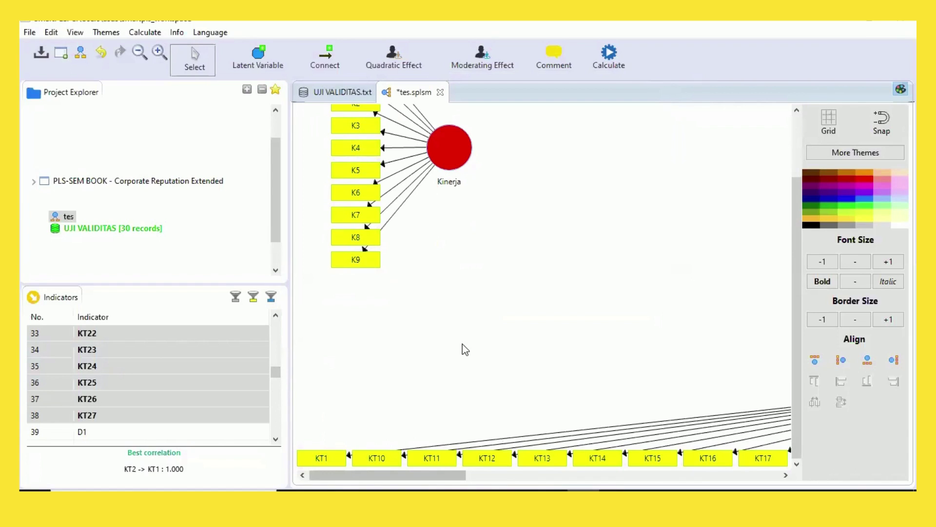
left_click_drag(786, 475, 786, 475)
left_click(717, 412)
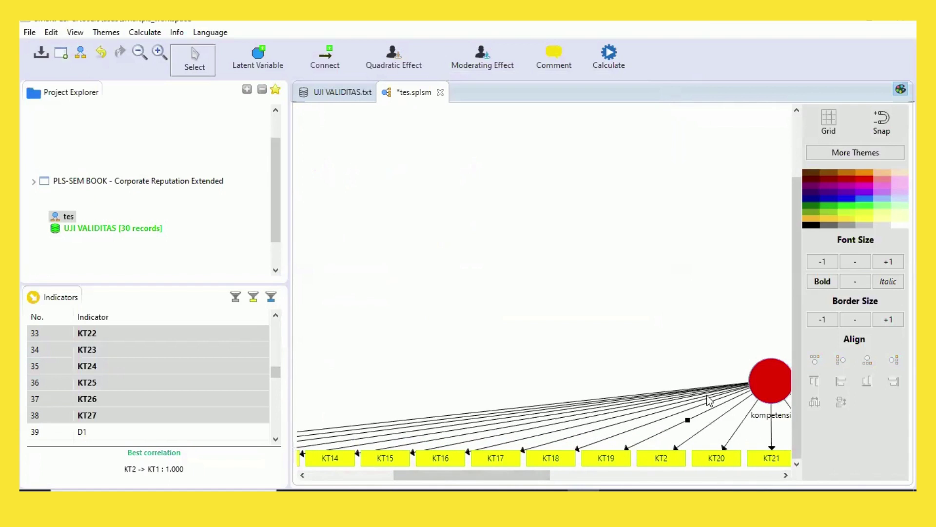
right_click(707, 395)
left_click(764, 383)
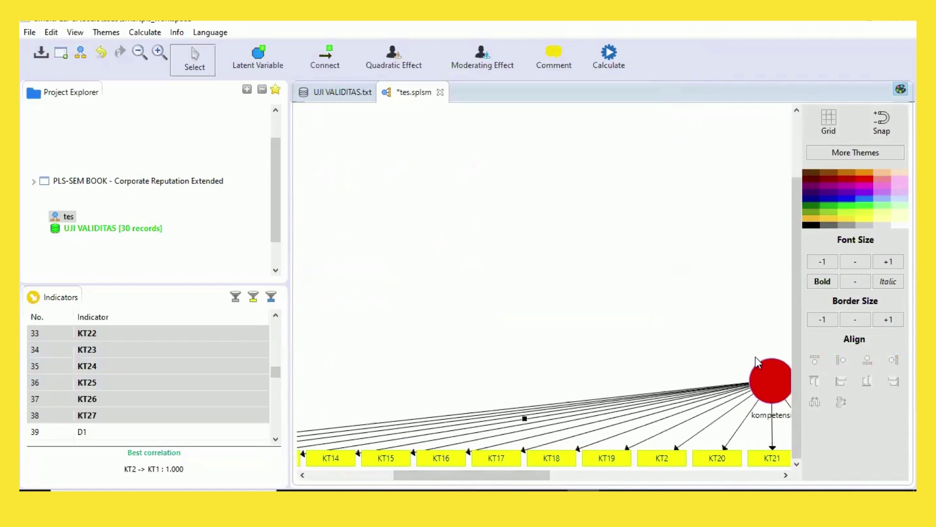
right_click(733, 321)
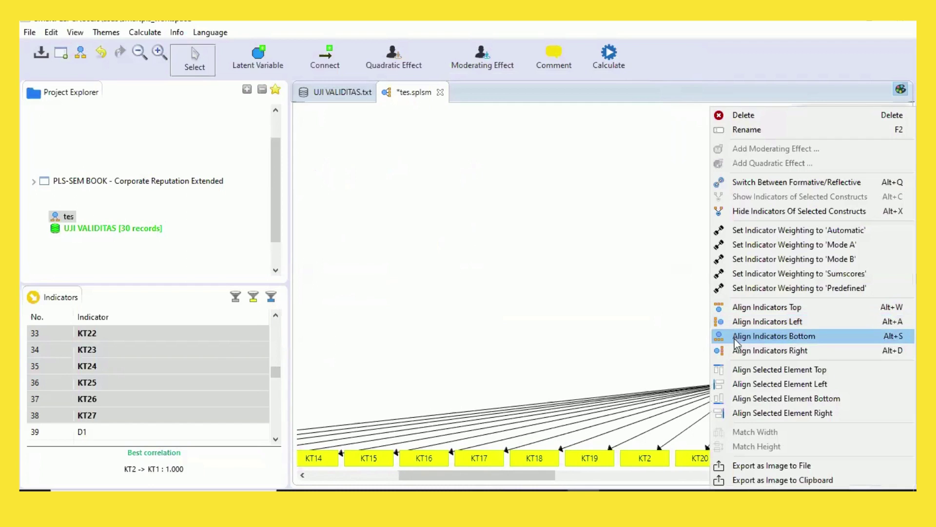
left_click(742, 351)
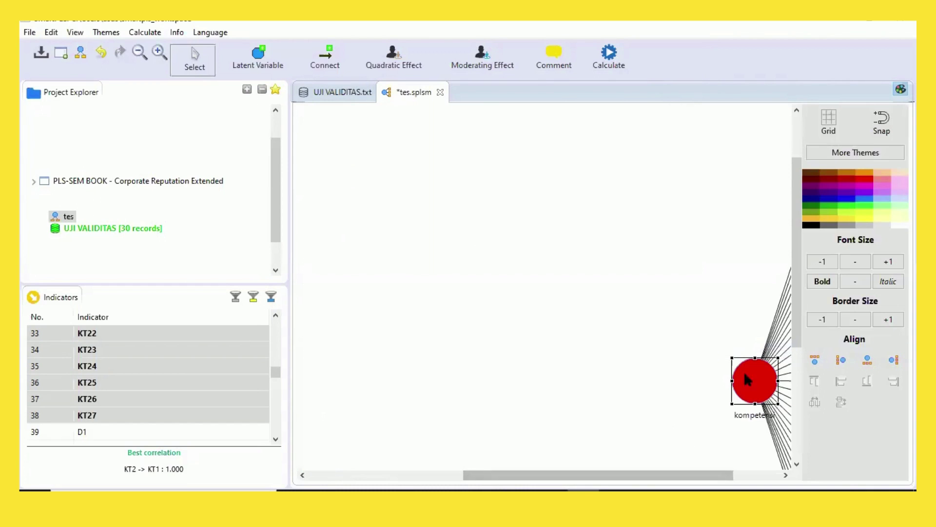
left_click_drag(744, 370, 433, 223)
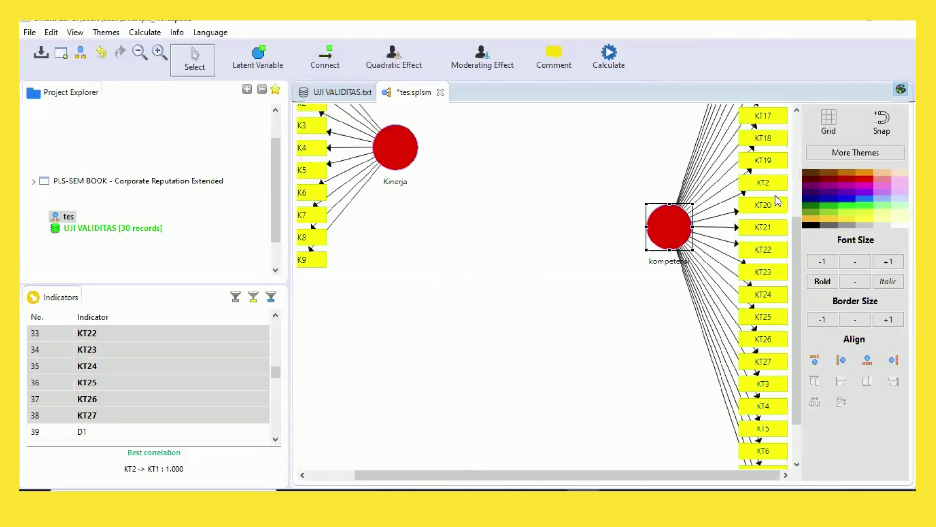
Step: Draw a path from kompetensi to Kinerja
scroll(798, 254, "up", 3)
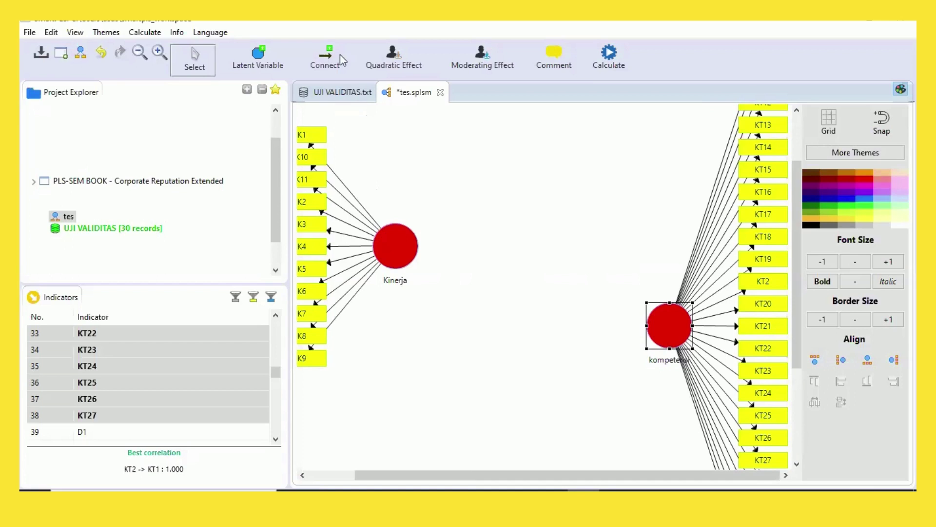
left_click(328, 58)
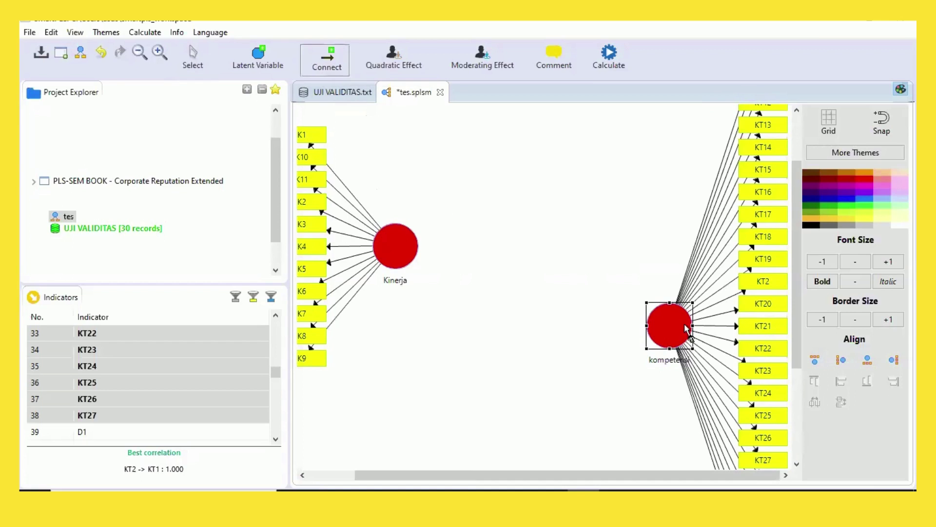
left_click_drag(688, 329, 412, 269)
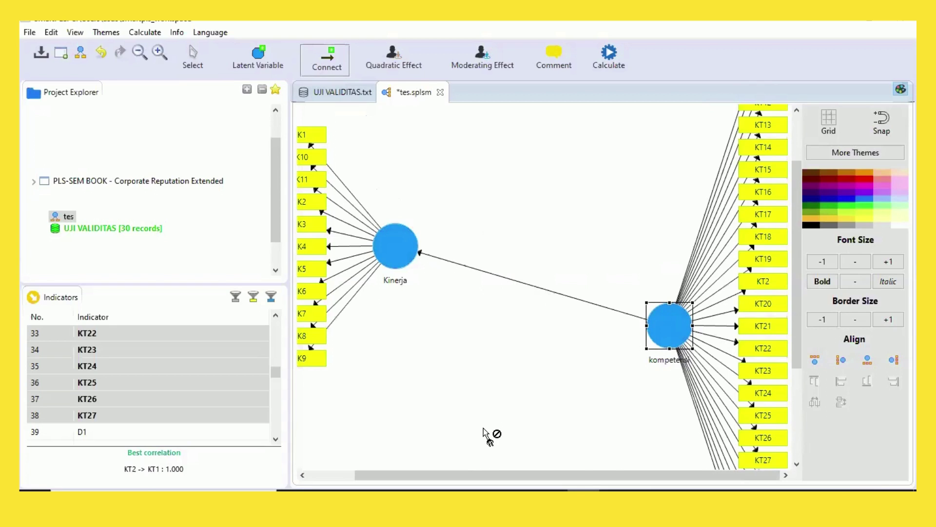
Step: Place the indicators D1 through D12 together on the free canvas below Kinerja as a new latent variable
left_click(276, 438)
scroll(275, 438, "down", 4)
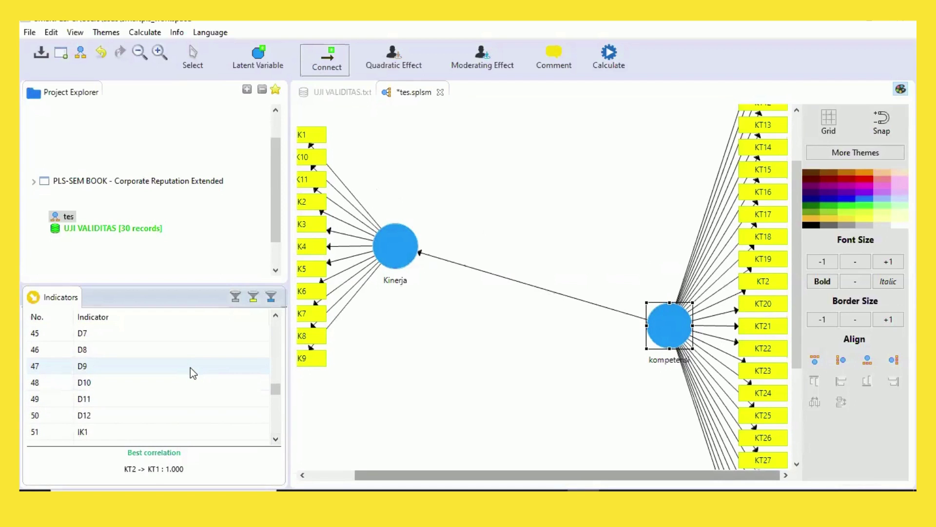
left_click(205, 419)
key("shift+Up")
key("shift+Up")
key("shift+Up")
key("shift+Up")
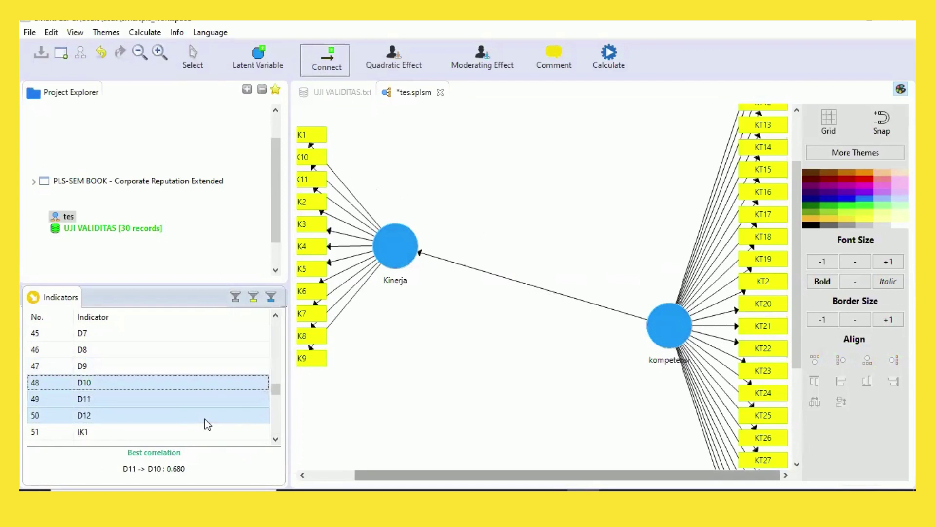
key("shift+Up")
key("shift+Up")
key("shift+Up")
key("shift+Up")
key("shift+Up")
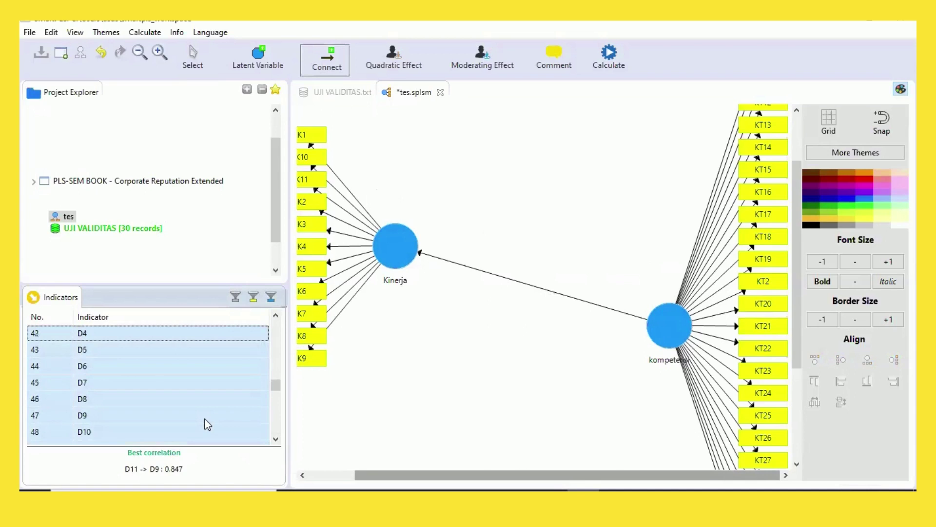
key("shift+Up")
key("shift+Up")
left_click_drag(205, 419, 459, 454)
Step: Draw a path from the new latent variable with the D indicators to Kinerja
right_click(459, 453)
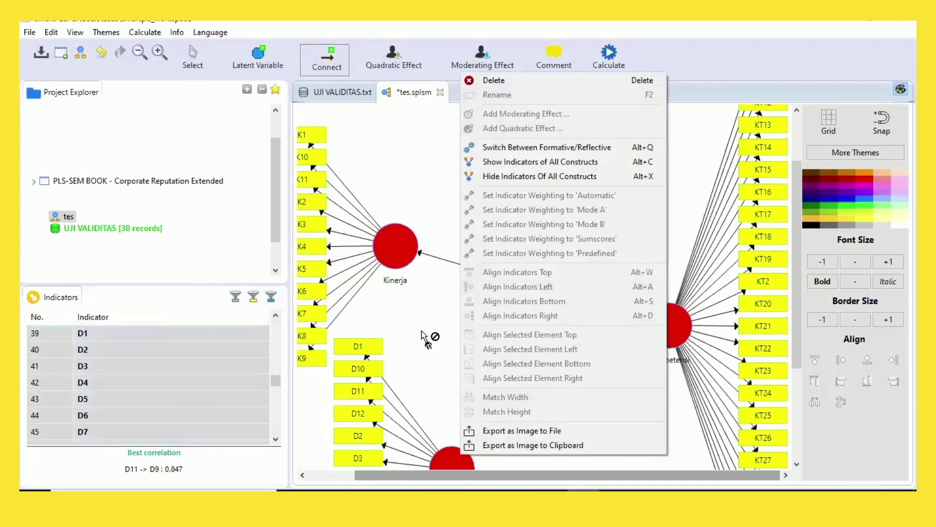
left_click(447, 464)
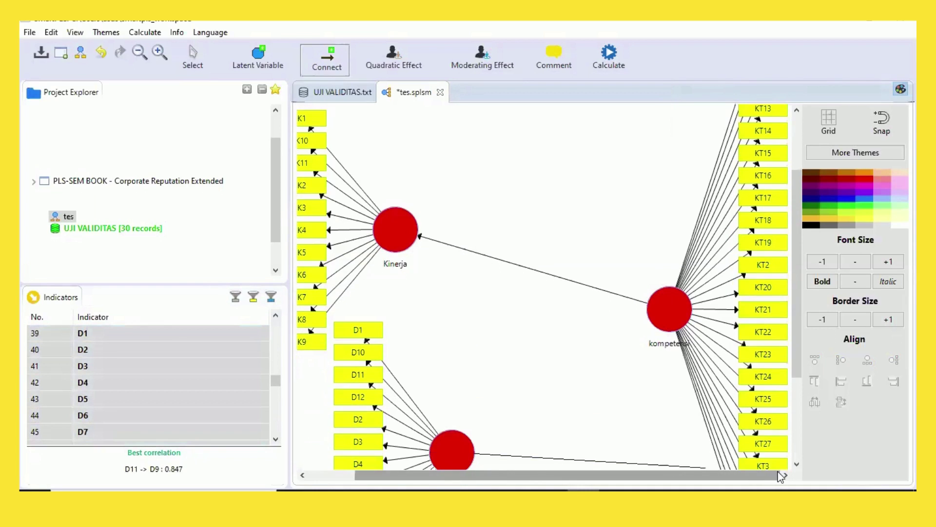
left_click(392, 227)
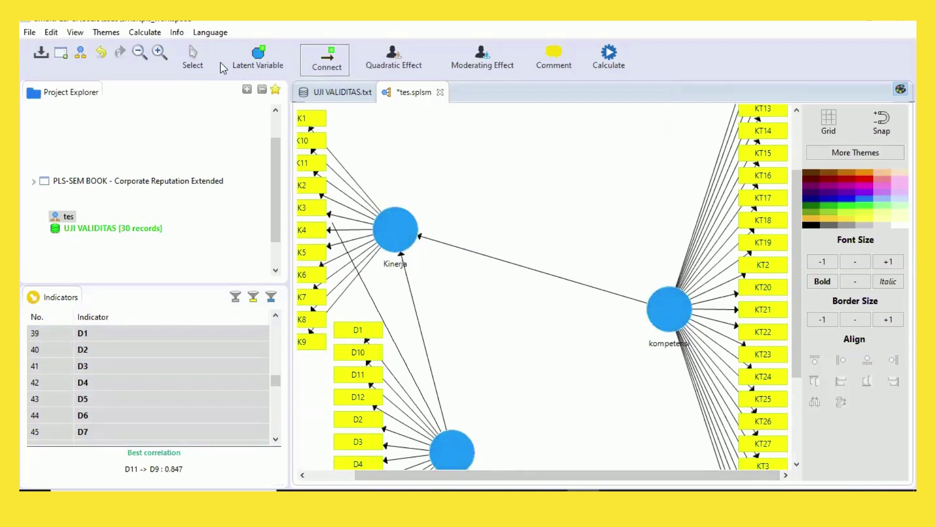
Step: Rename the latent variable holding the D indicators as dukungan
left_click(193, 57)
left_click(441, 432)
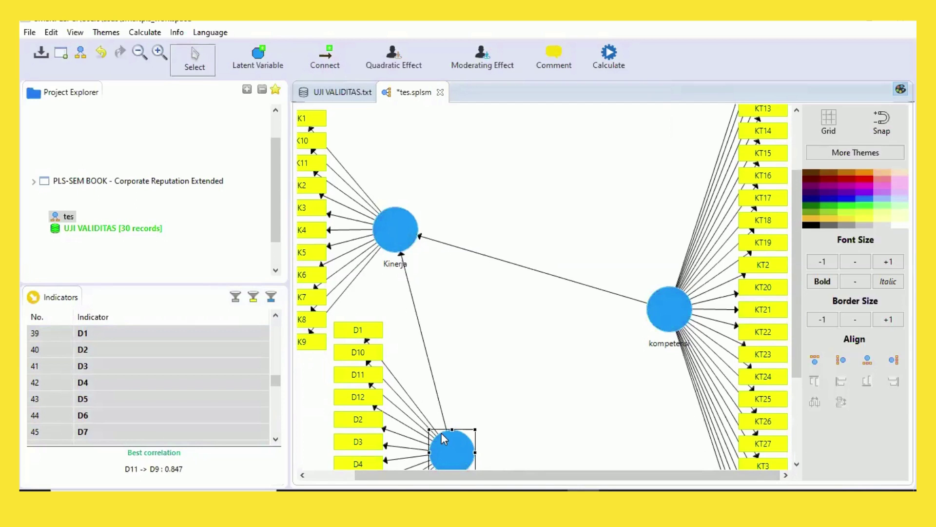
right_click(441, 432)
left_click(517, 77)
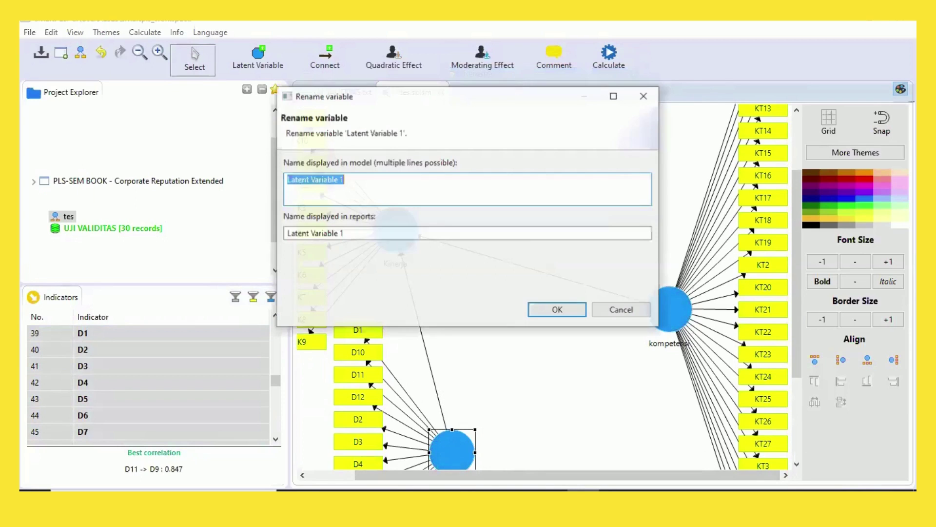
type("dukungan")
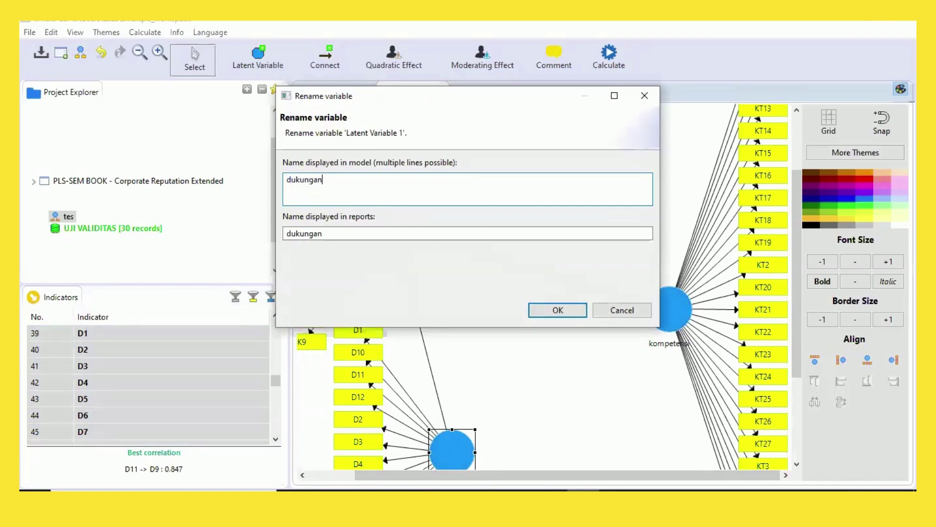
left_click(558, 311)
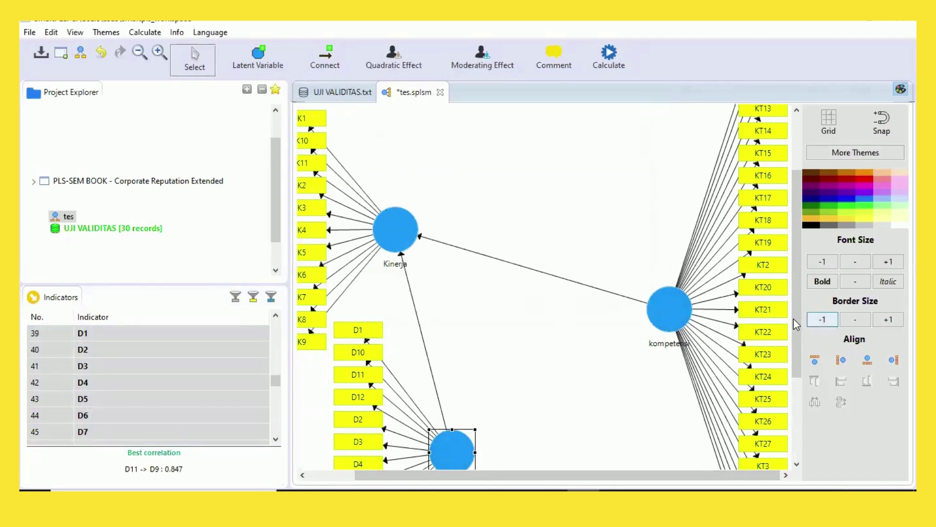
Step: Shift the Kinerja construct and its indicators slightly down and to the right
left_click_drag(794, 318, 347, 365)
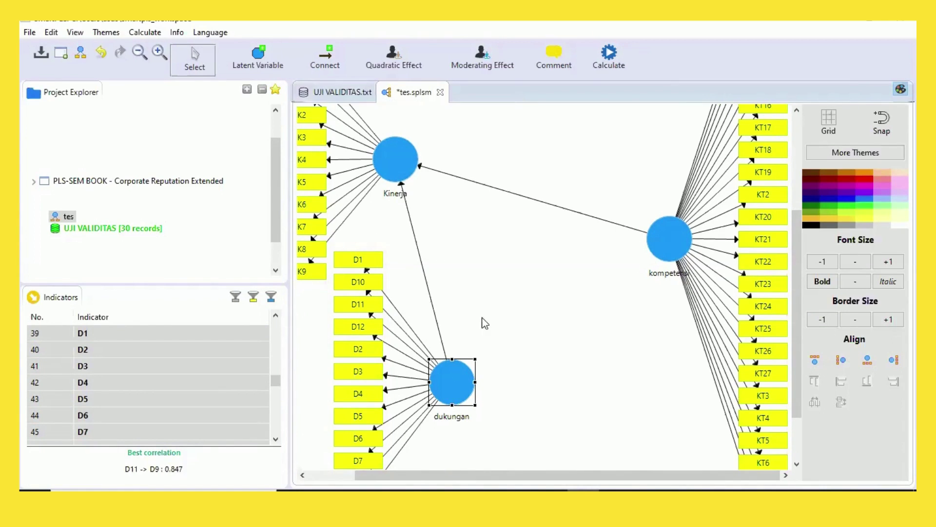
left_click(404, 189)
left_click_drag(404, 189, 411, 193)
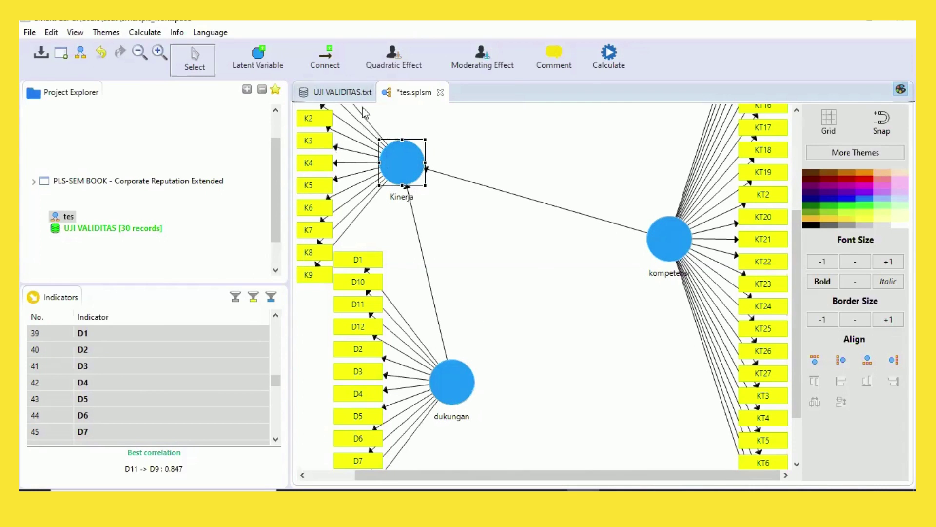
Step: Draw a path from dukungan to kompetensi and return to the selection tool
left_click(333, 61)
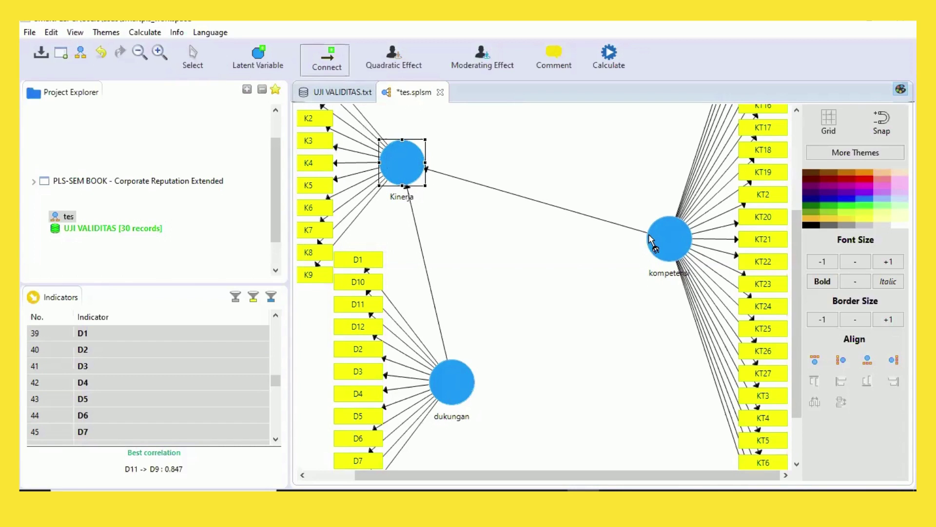
left_click(658, 242)
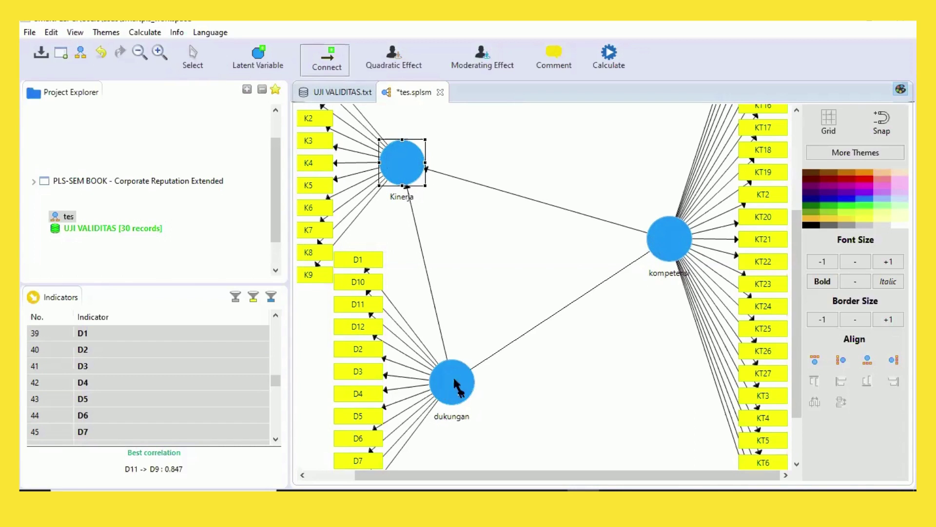
left_click(682, 247)
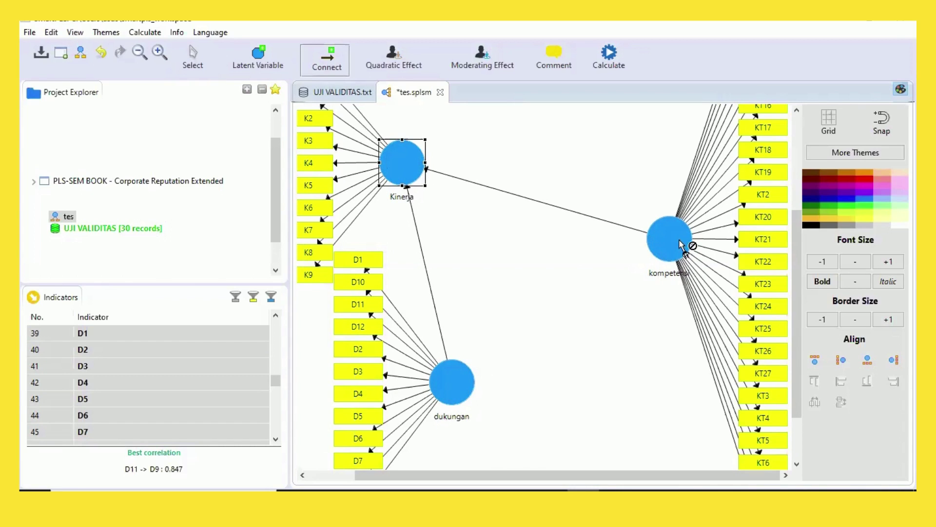
left_click(452, 386)
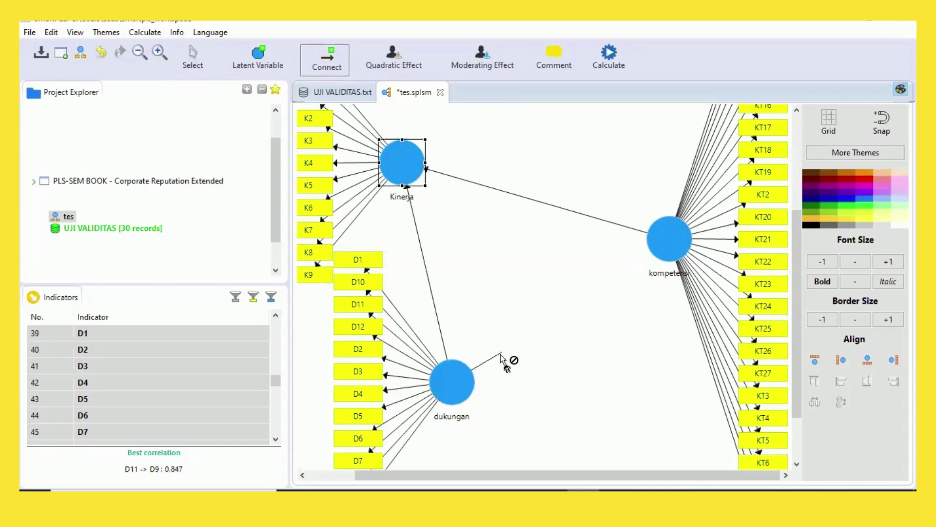
left_click(678, 247)
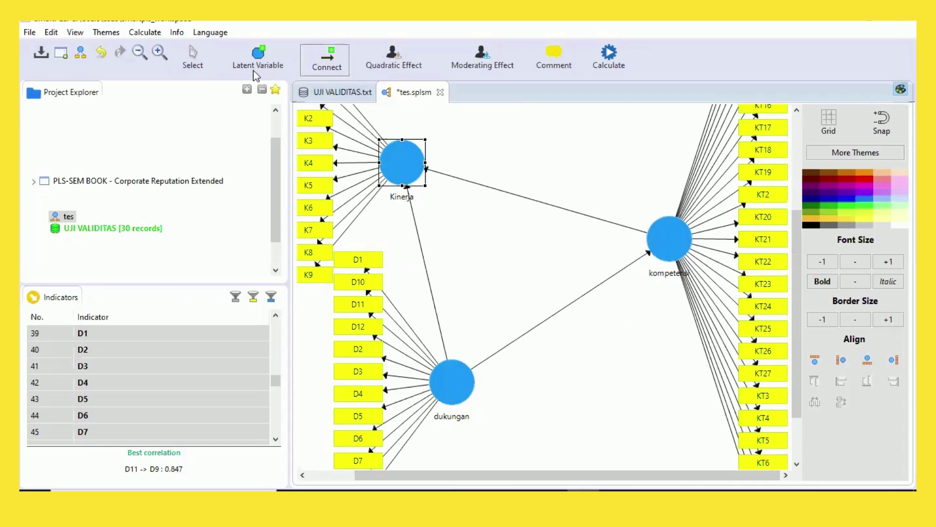
left_click(193, 61)
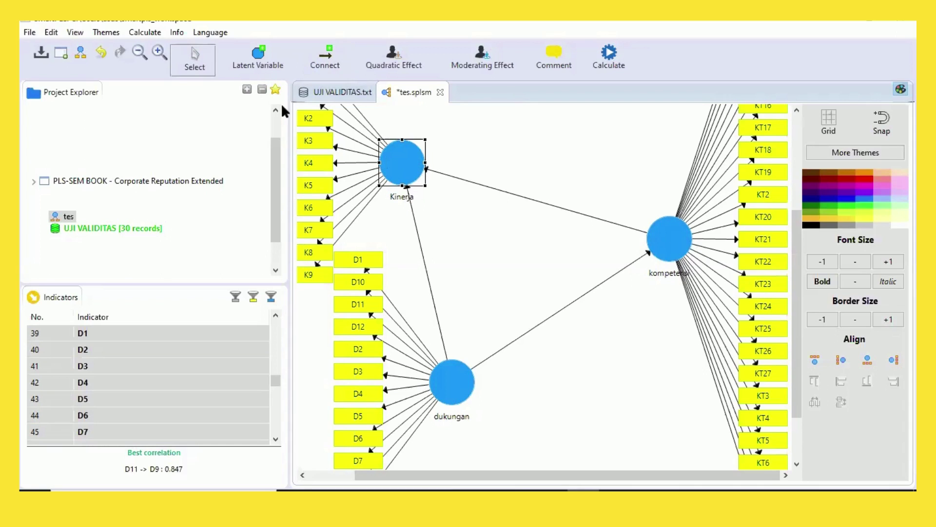
Step: Delete the paths from dukungan to Kinerja and from dukungan to kompetensi, dismissing the battery notice
left_click(418, 237)
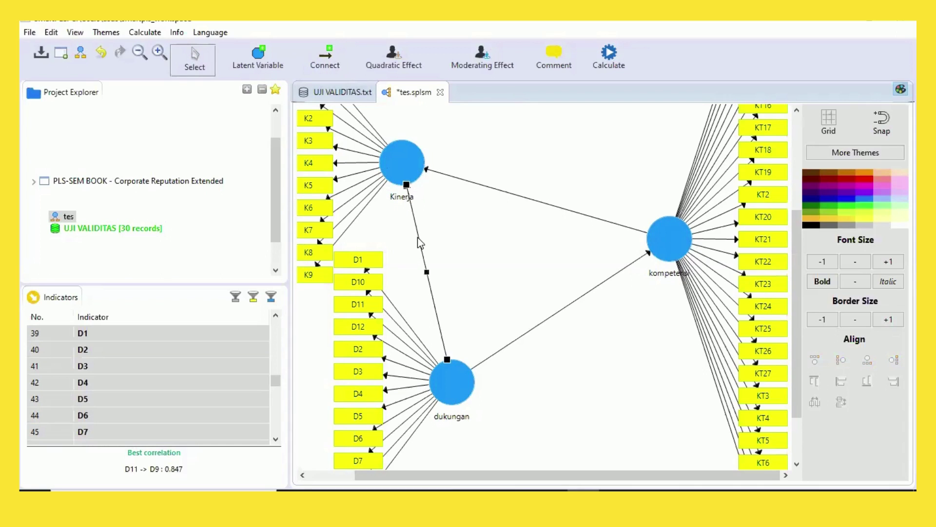
key("Delete")
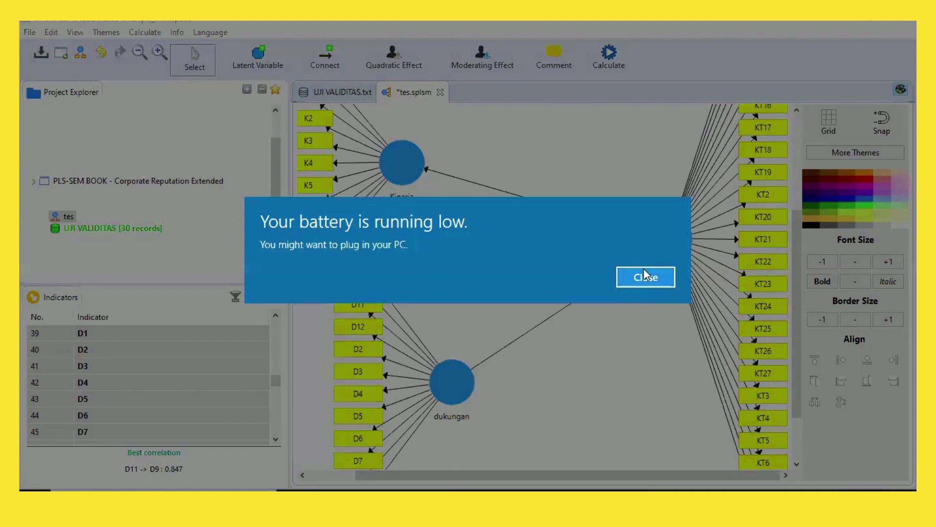
left_click(645, 276)
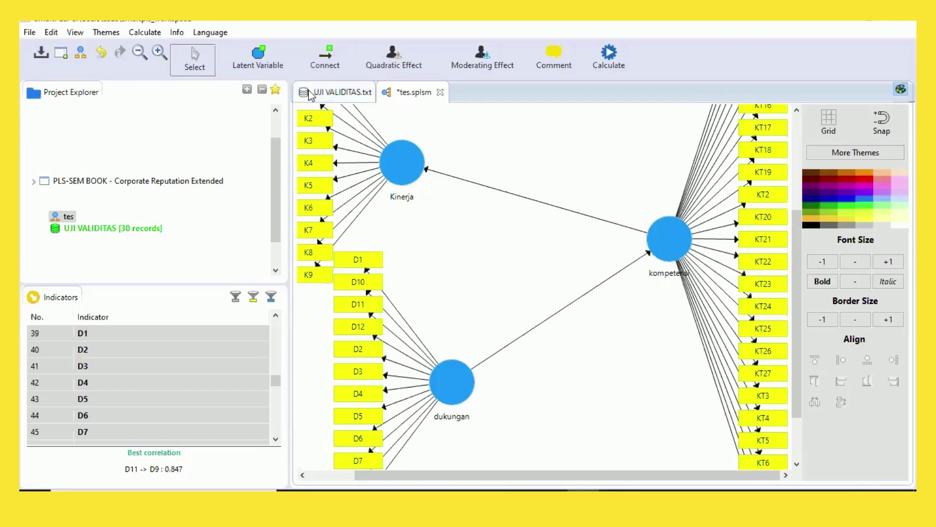
left_click(605, 281)
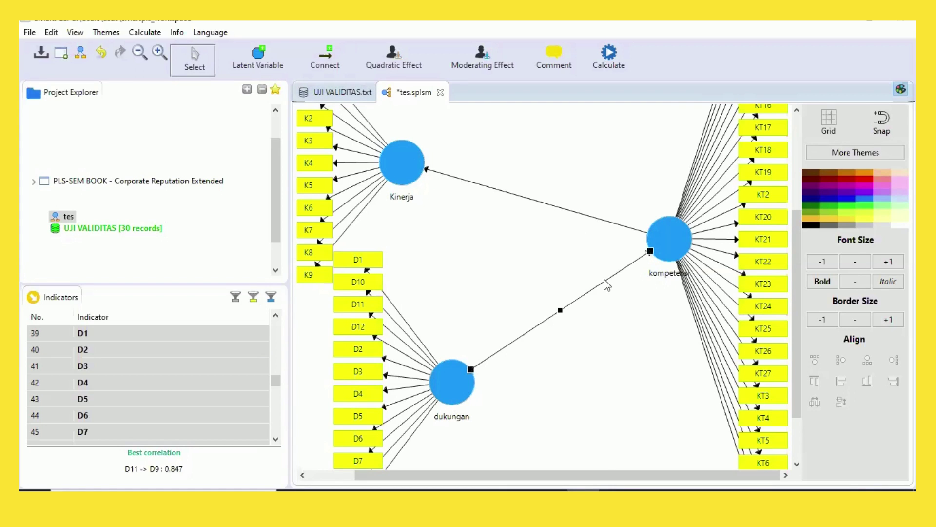
key("Delete")
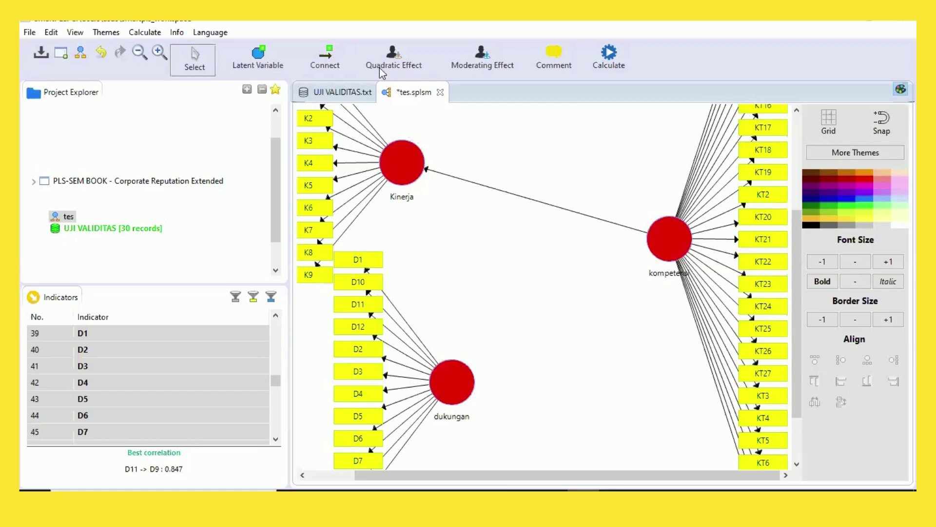
Step: Draw a path from dukungan to Kinerja and return to the selection tool
left_click(333, 63)
left_click(460, 378)
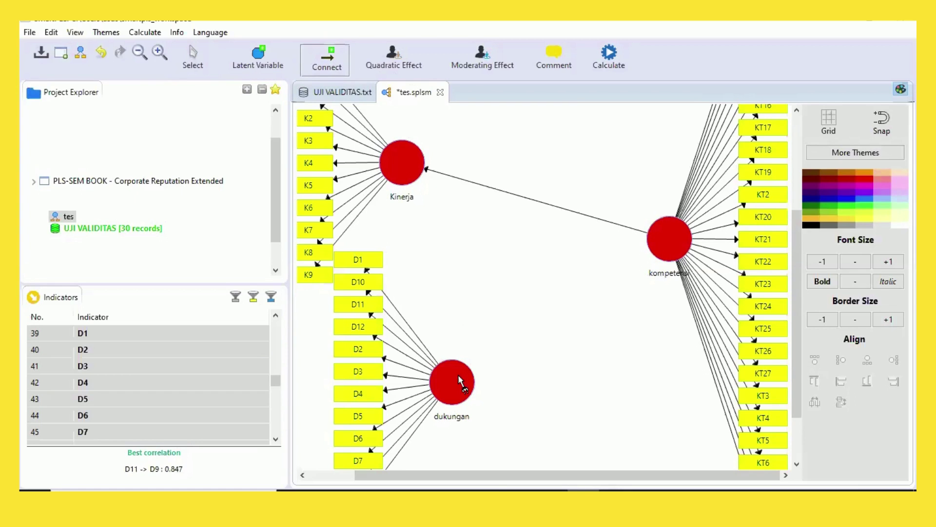
left_click(409, 168)
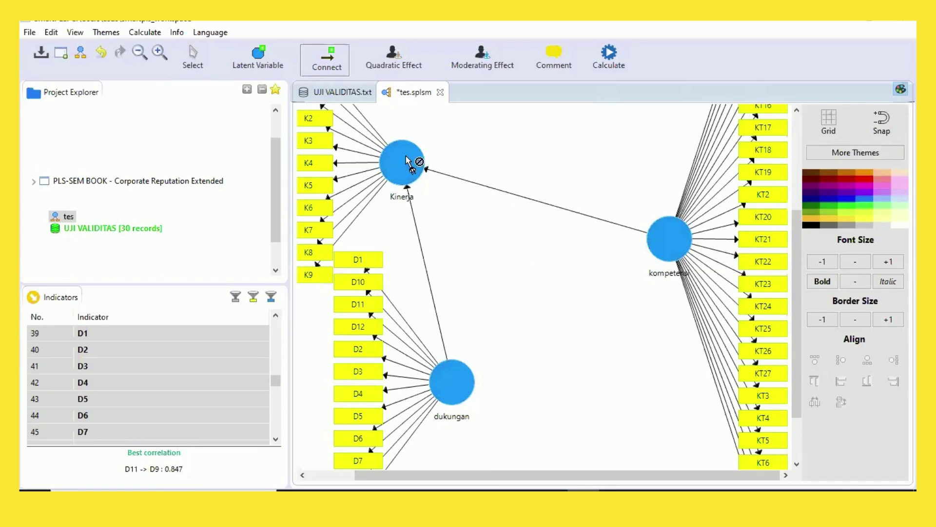
left_click(194, 69)
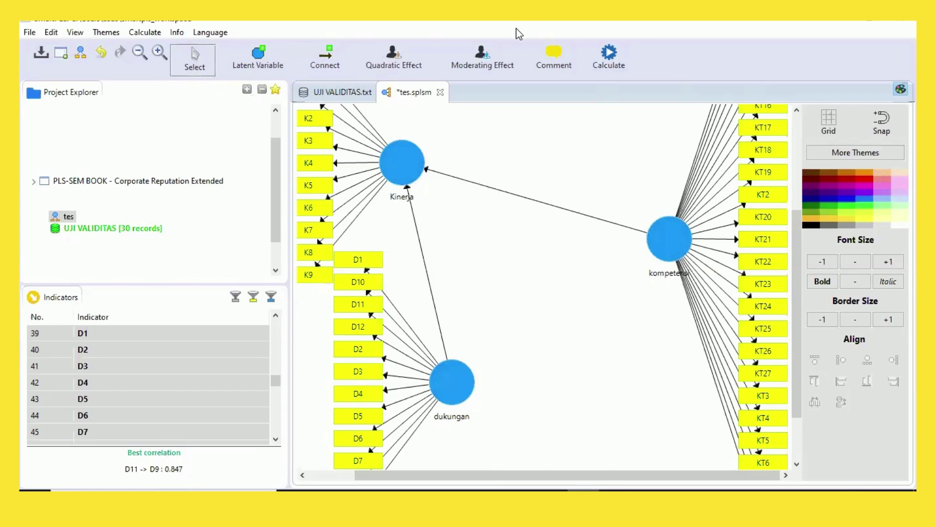
Step: Try to run the PLS Algorithm on the tes model with the default settings, check the weighting options and close the dialog
left_click(612, 66)
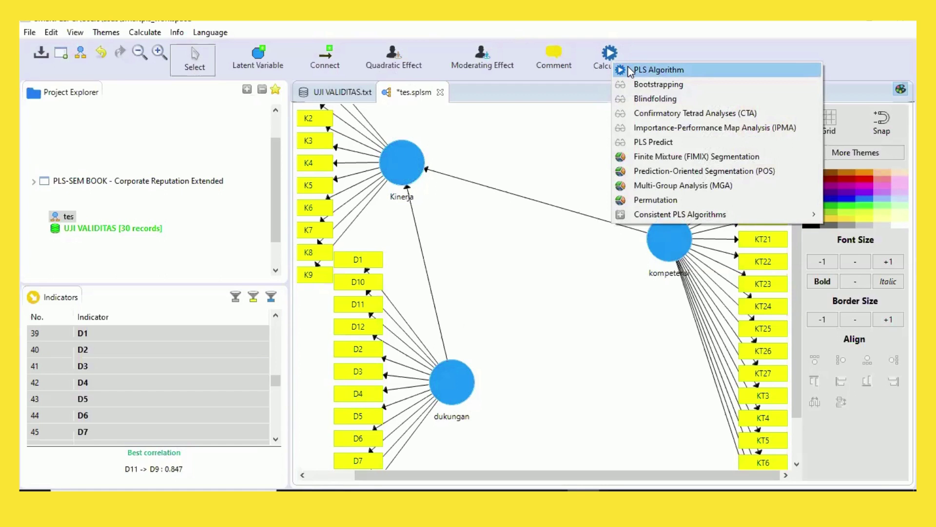
left_click(630, 71)
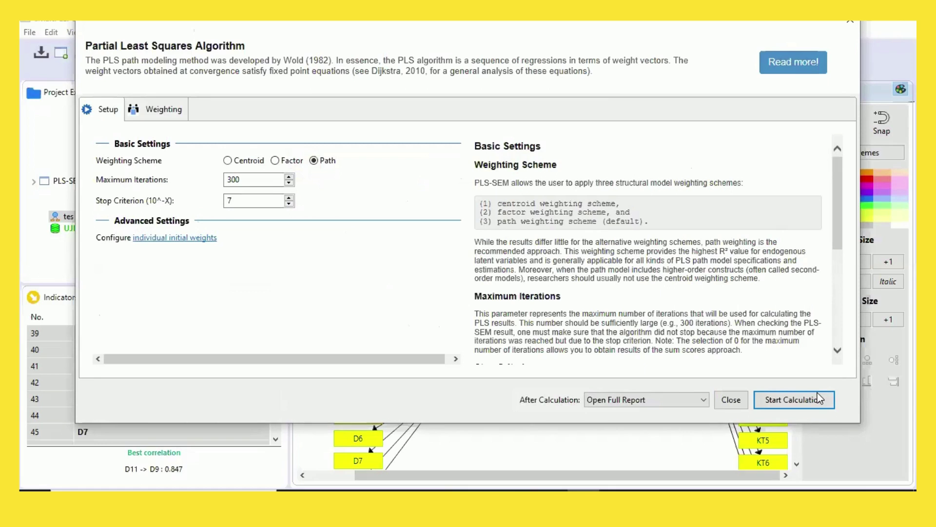
left_click(789, 402)
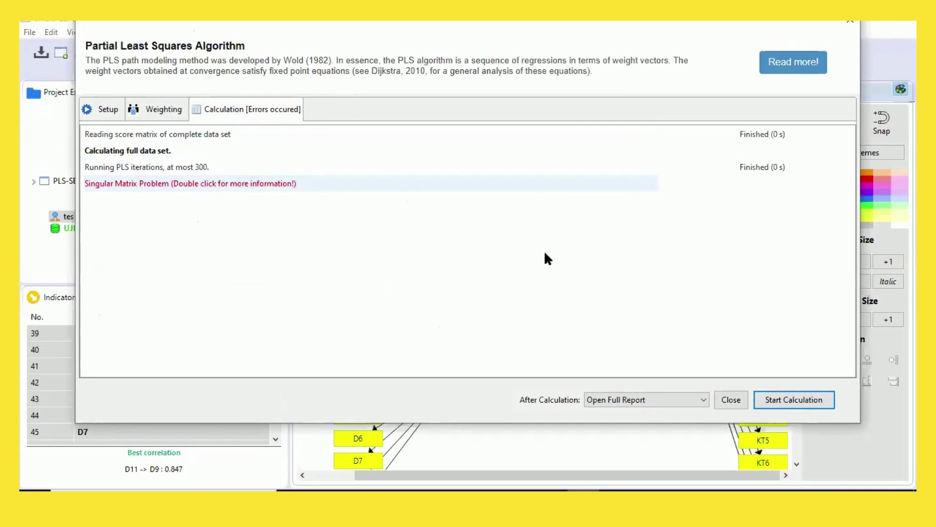
left_click(138, 116)
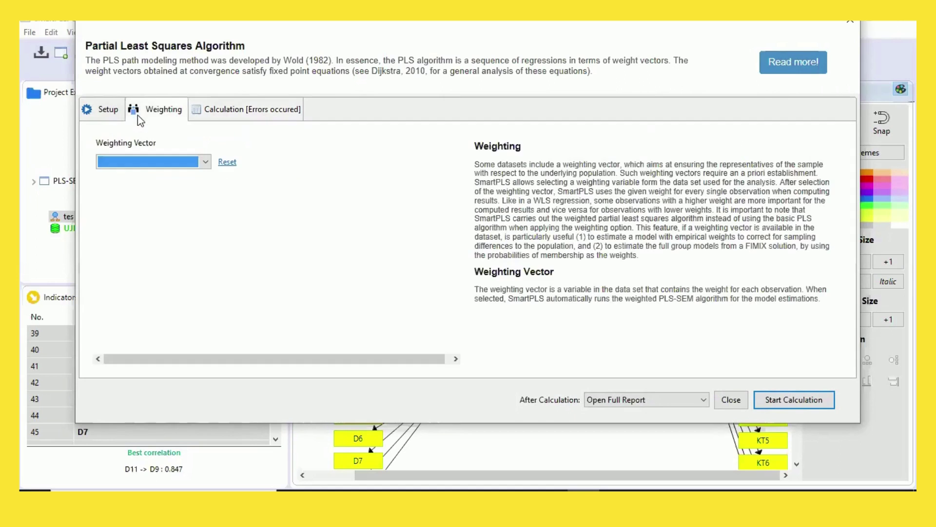
left_click(846, 25)
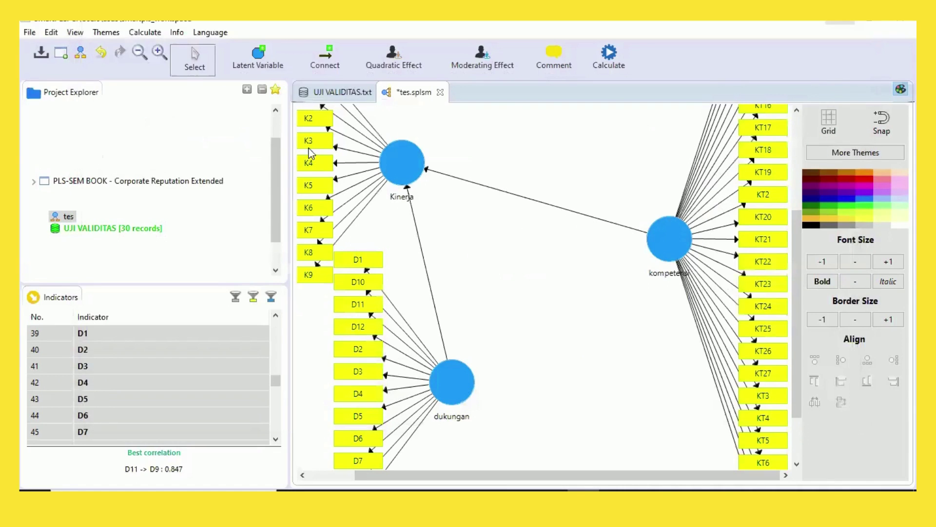
Step: Close the tes model without saving its changes and open the valid model from the cekvalid project
left_click(441, 92)
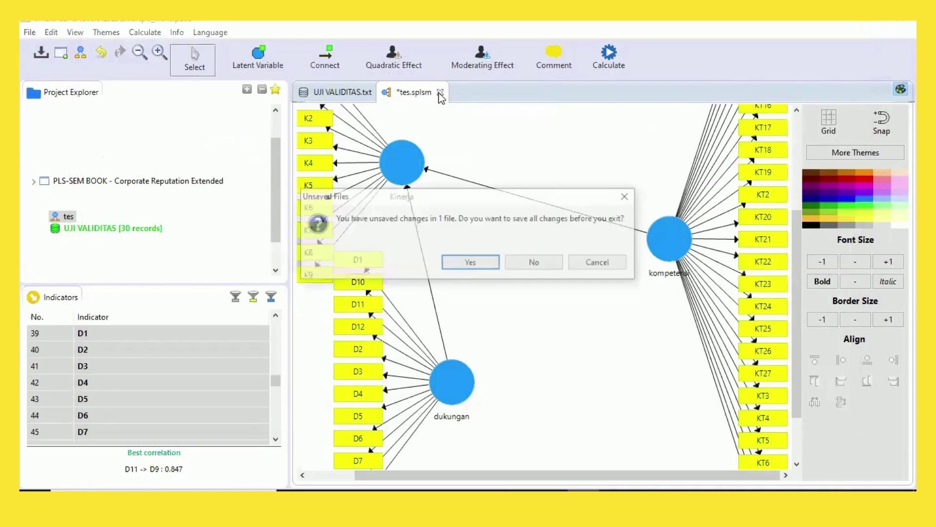
left_click(535, 263)
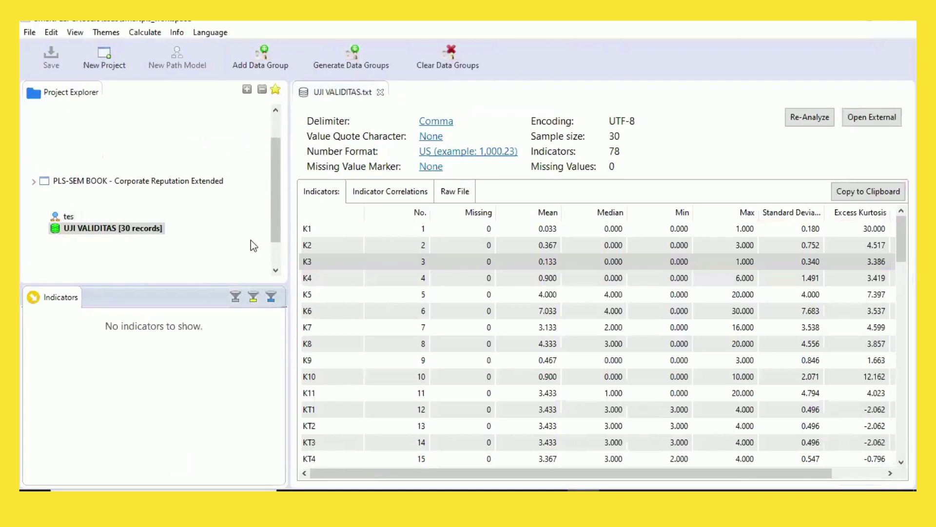
left_click_drag(273, 230, 273, 152)
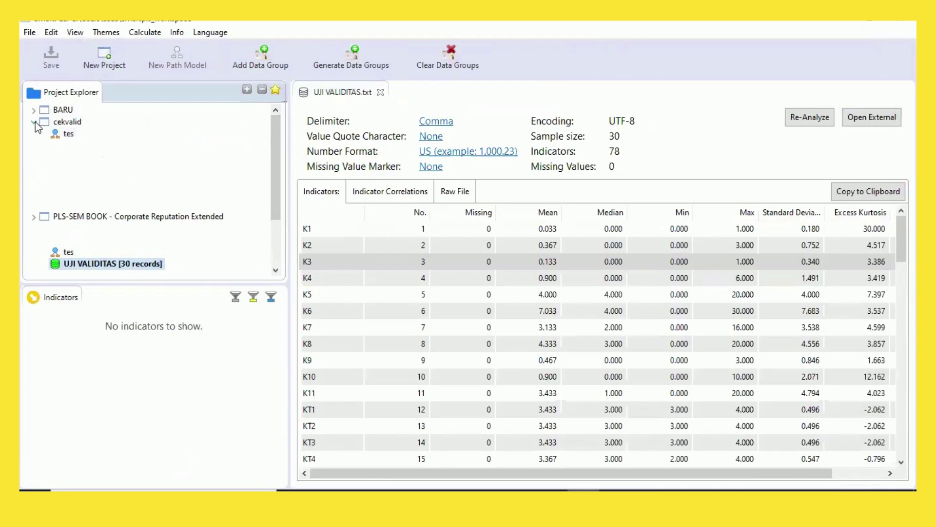
left_click(54, 122)
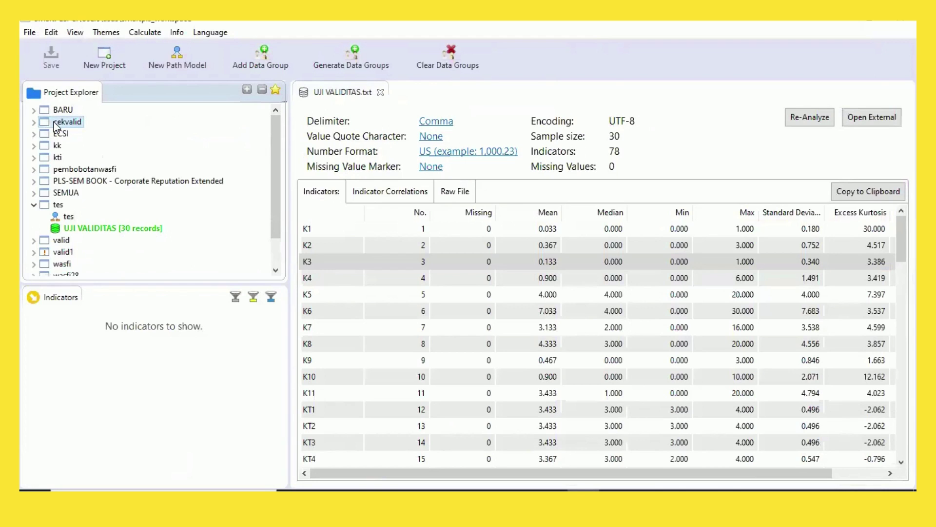
left_click(33, 122)
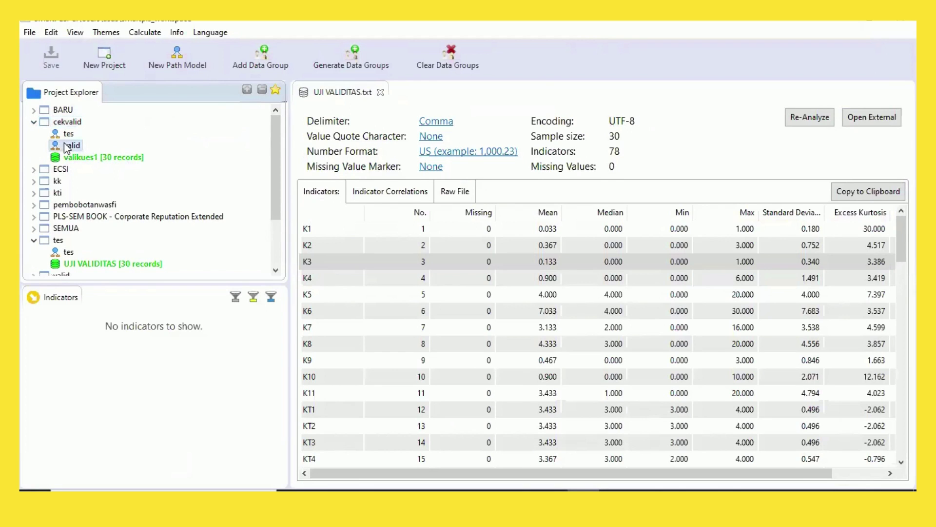
double_click(64, 145)
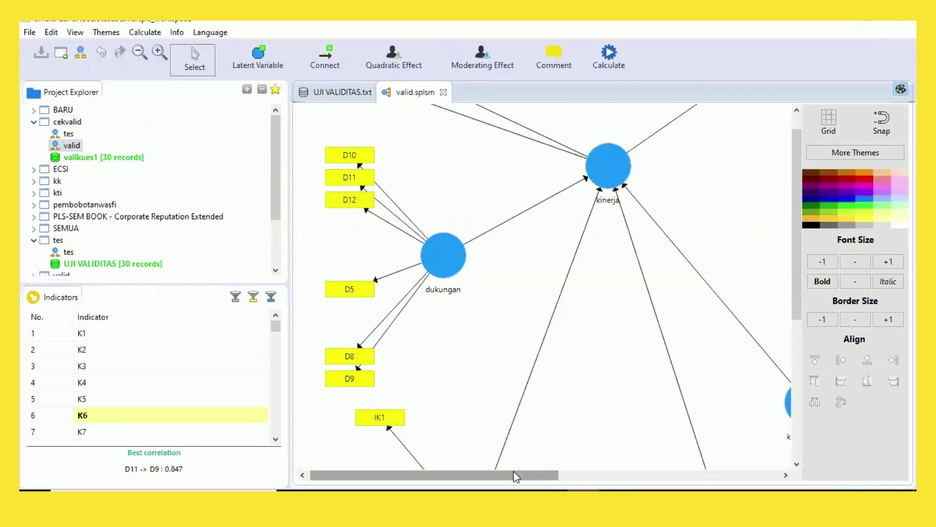
Step: View the constructs of the valid model and check the cekvalid project's tes model before returning to valid
left_click_drag(513, 470, 364, 477)
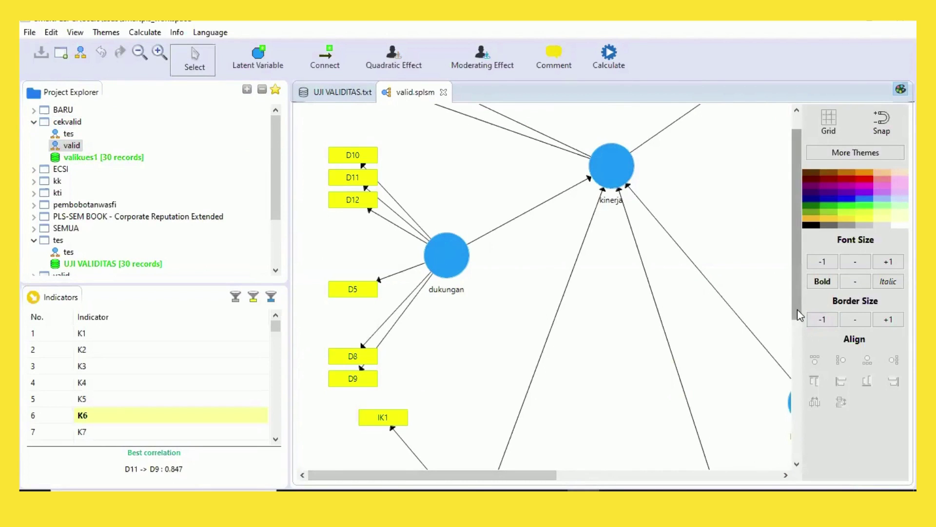
left_click_drag(799, 302, 791, 220)
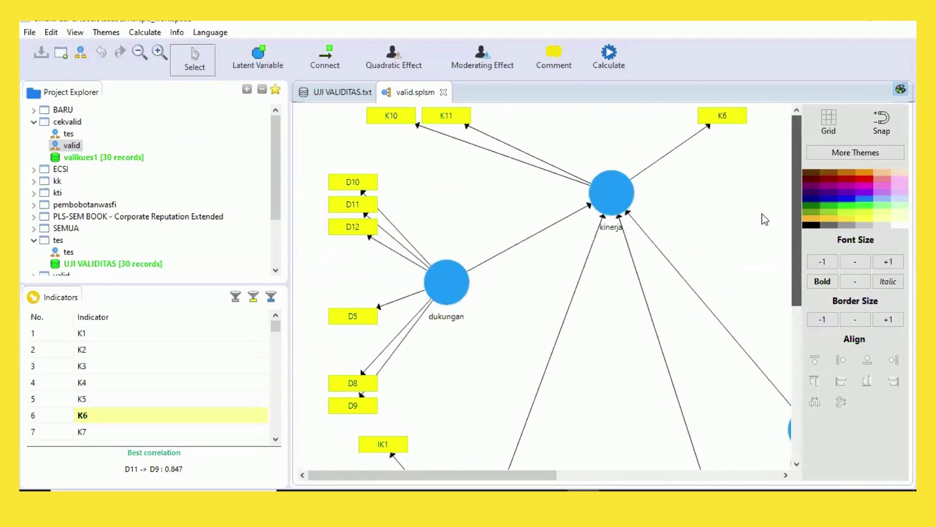
double_click(69, 135)
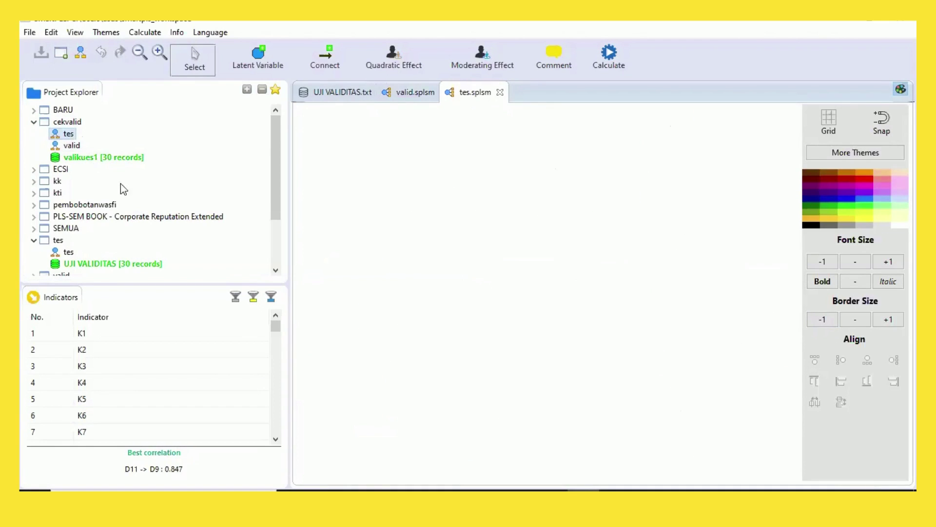
double_click(65, 146)
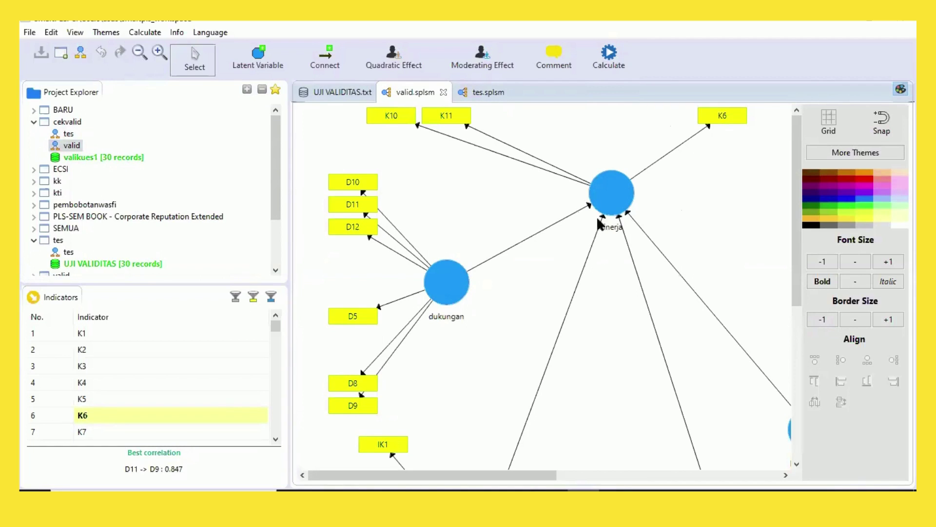
Step: Run the PLS Algorithm on the valid model with the default settings and open the full report
left_click(607, 63)
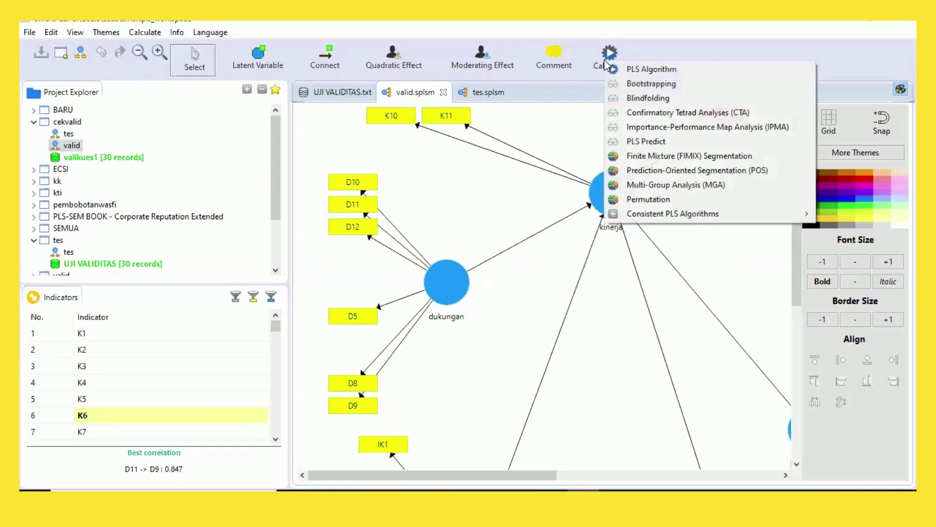
left_click(616, 70)
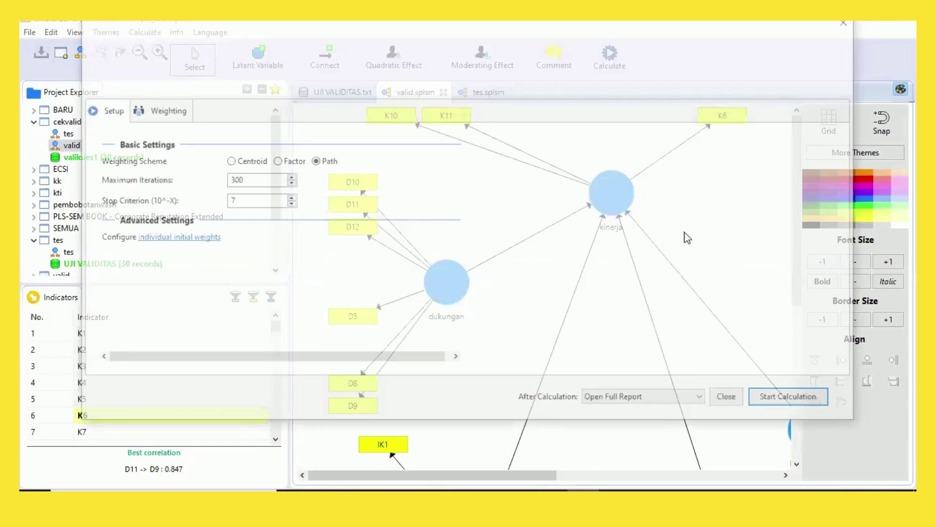
left_click(827, 399)
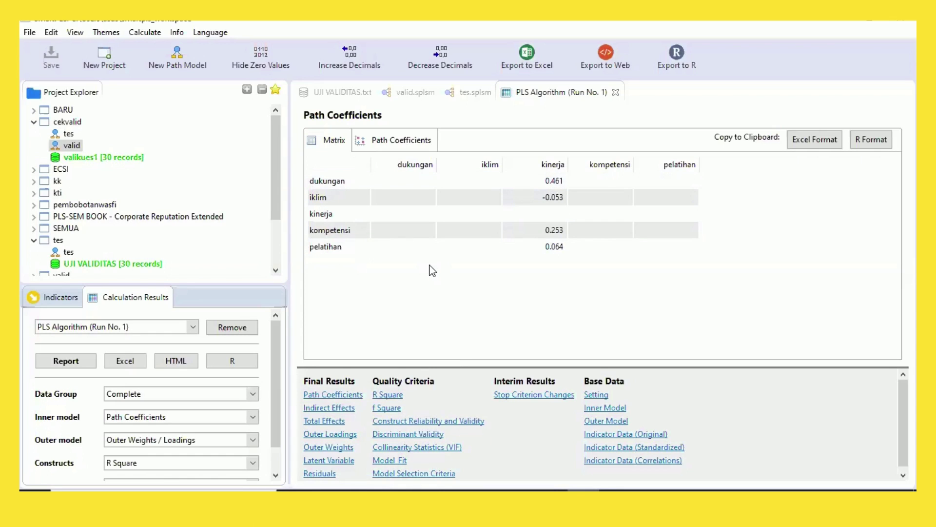
Step: Switch to Analisis Smart PLS.pdf in Chrome and go to the Analisis PLS section on the first page
mouse_move(323, 468)
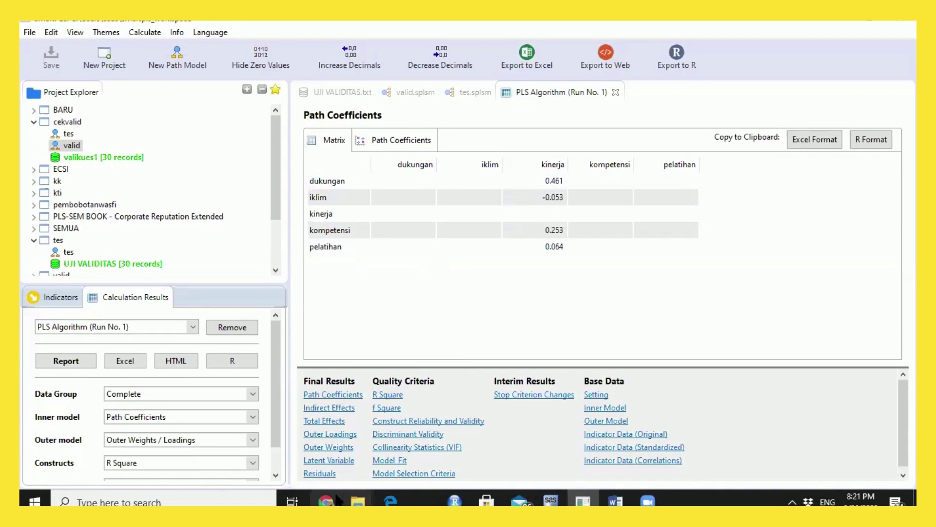
mouse_move(326, 499)
left_click(321, 462)
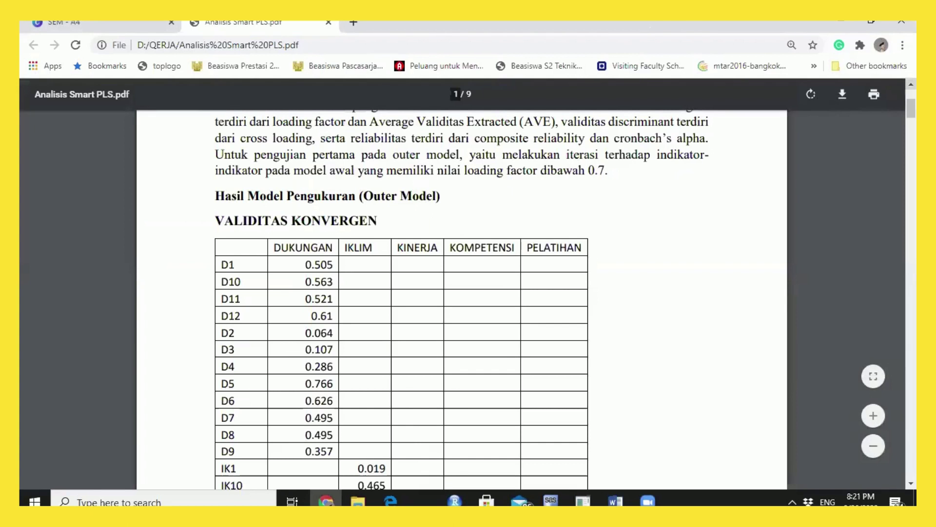
scroll(462, 293, "up", 2)
scroll(462, 299, "up", 1)
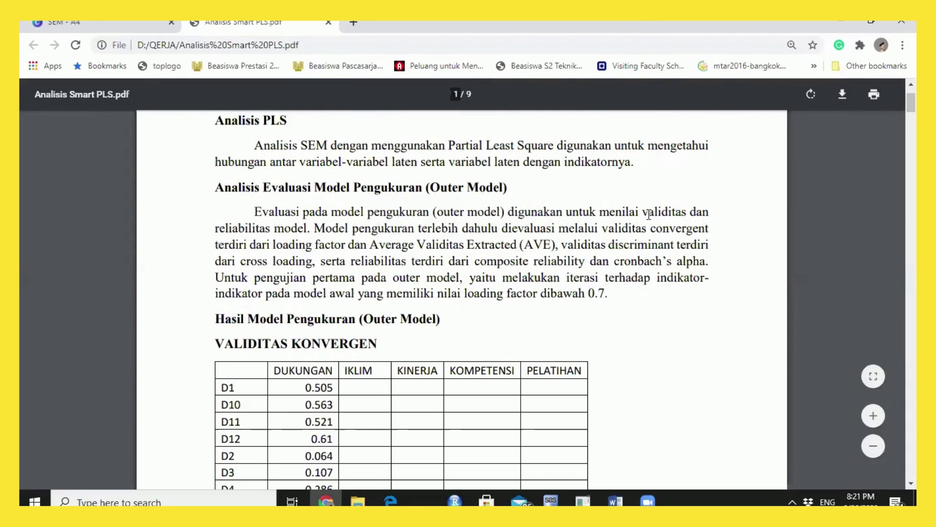
Step: Highlight the Outer Model passages on validity and reliability: convergent validity with AVE, discriminant validity with cross loading, and composite reliability with cronbach's alpha
left_click_drag(642, 213, 311, 232)
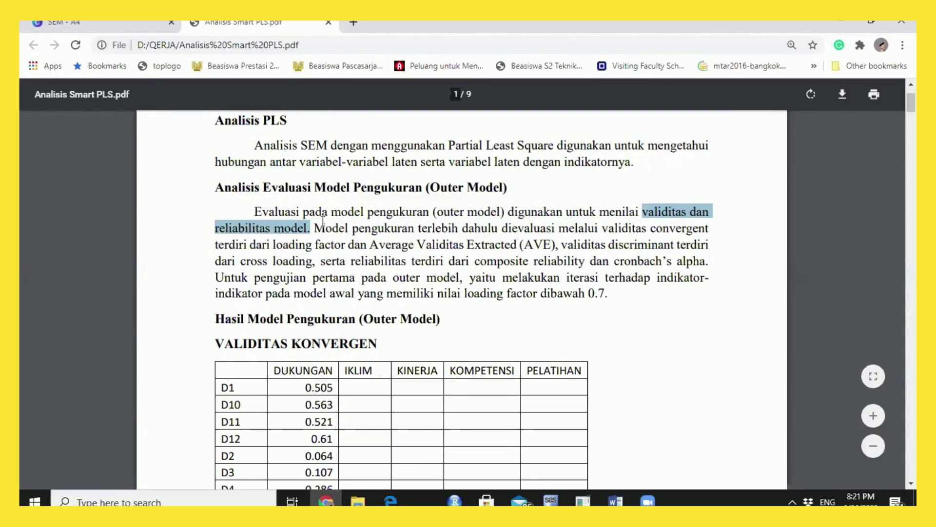
left_click_drag(315, 229, 561, 242)
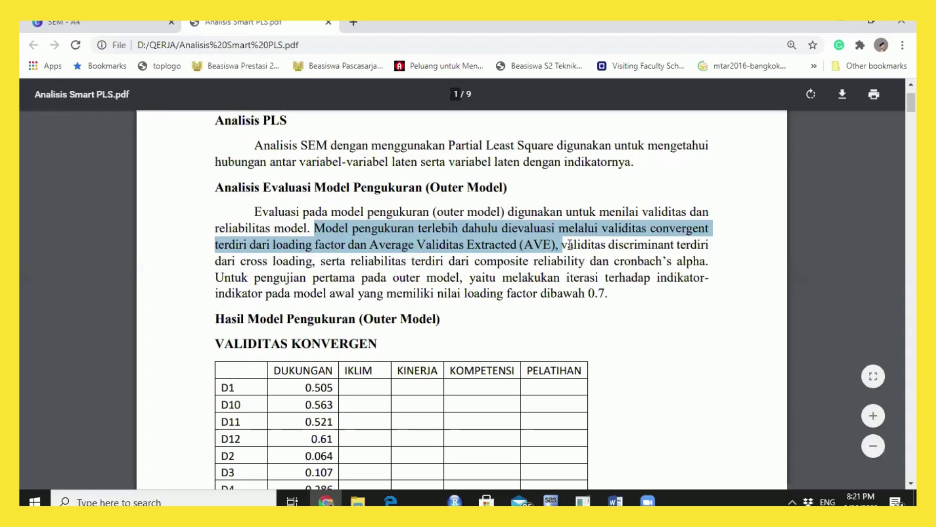
left_click_drag(570, 244, 310, 266)
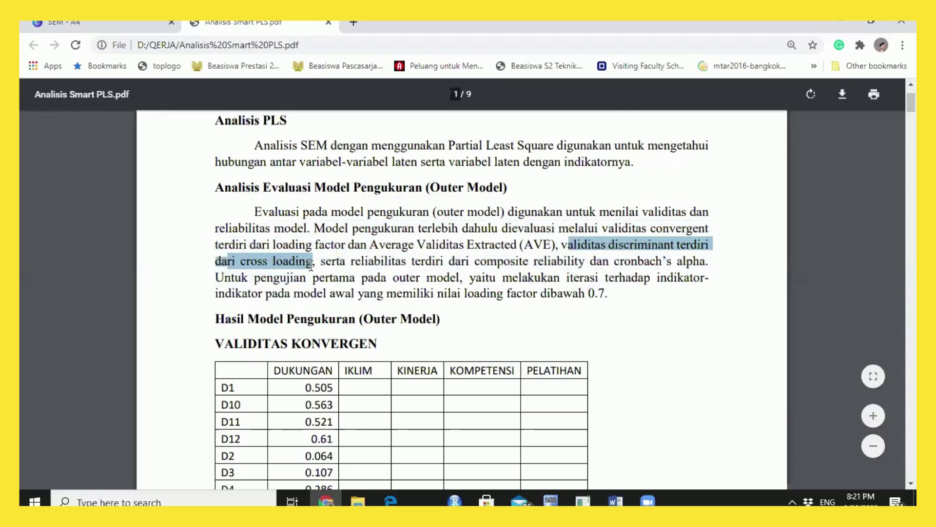
left_click(371, 261)
left_click_drag(351, 262, 773, 266)
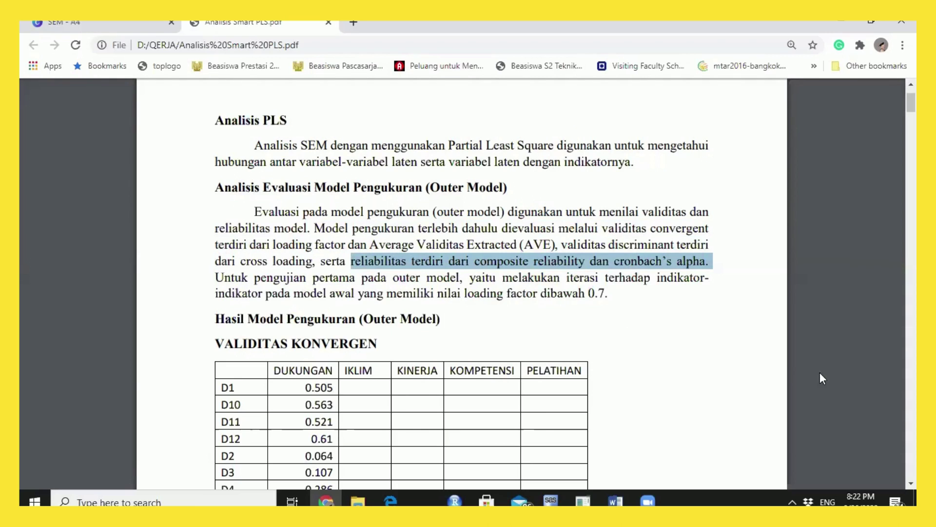
Step: Look over the VALIDITAS KONVERGEN table on the PDF's first page and return to the Analisis PLS heading
mouse_move(891, 391)
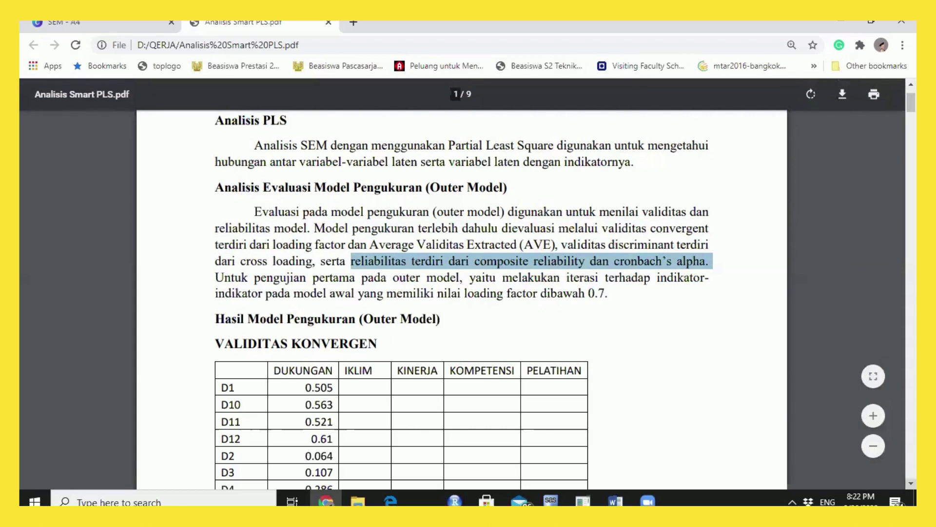
scroll(462, 300, "down", 3)
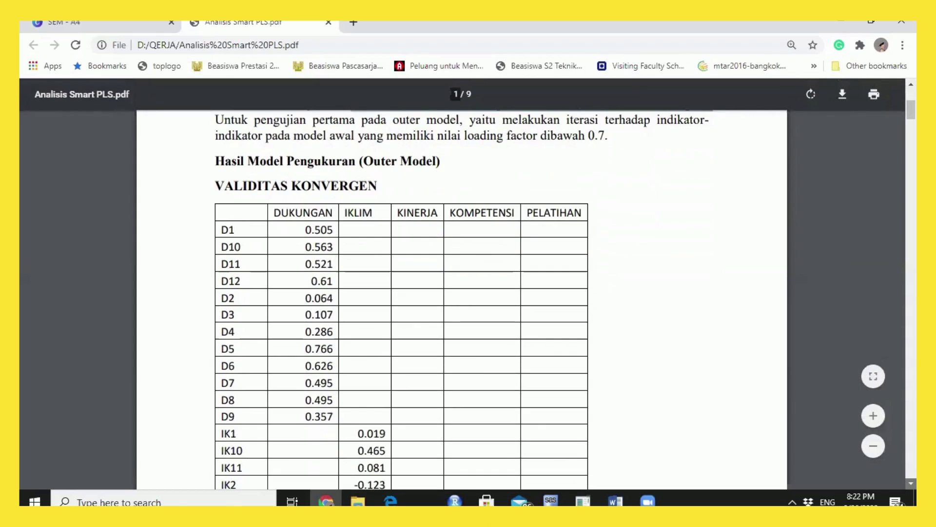
scroll(520, 328, "down", 3)
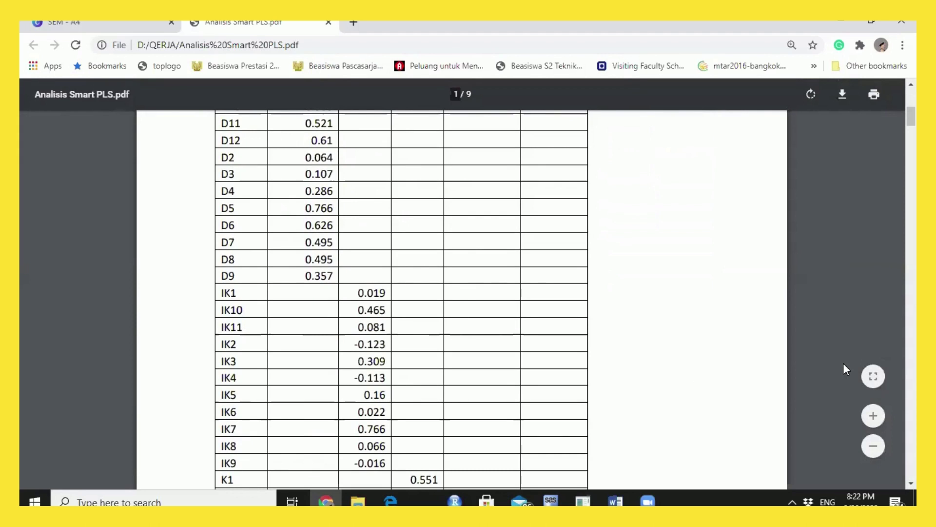
scroll(846, 369, "up", 7)
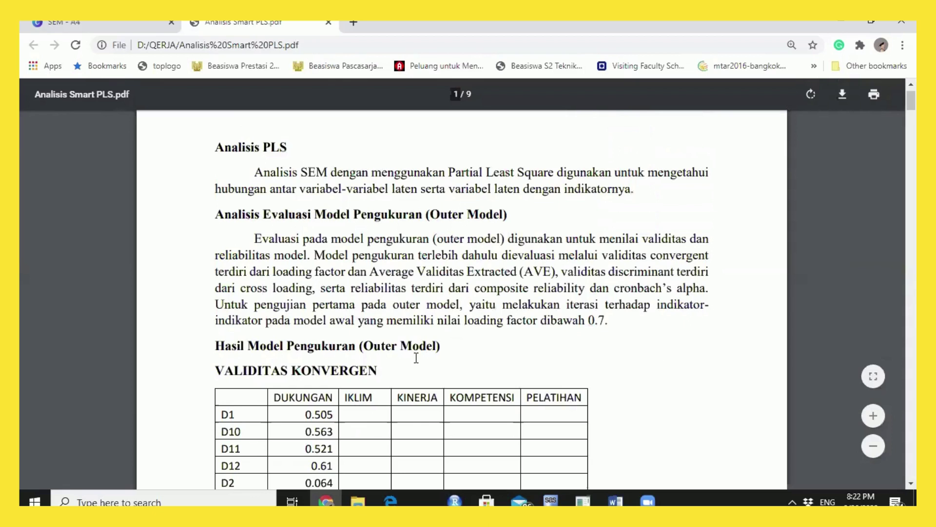
scroll(416, 358, "up", 1)
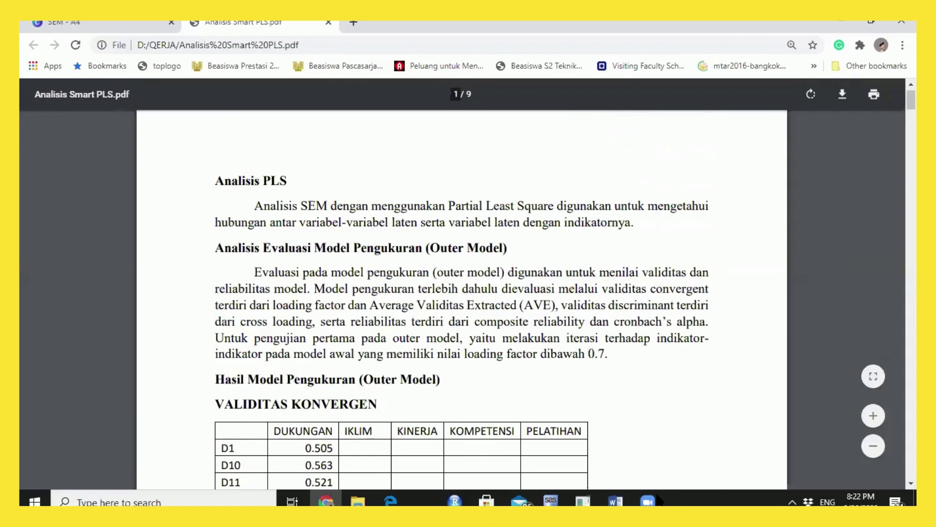
Step: Switch to the SmartPLS report and view the Path Coefficients, Indirect Effects and Total Effects results
left_click(586, 439)
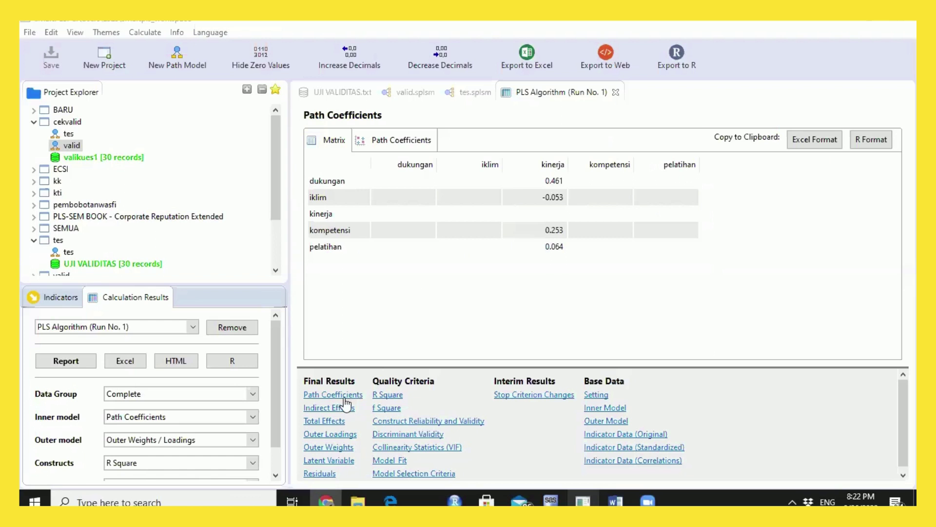
left_click(334, 396)
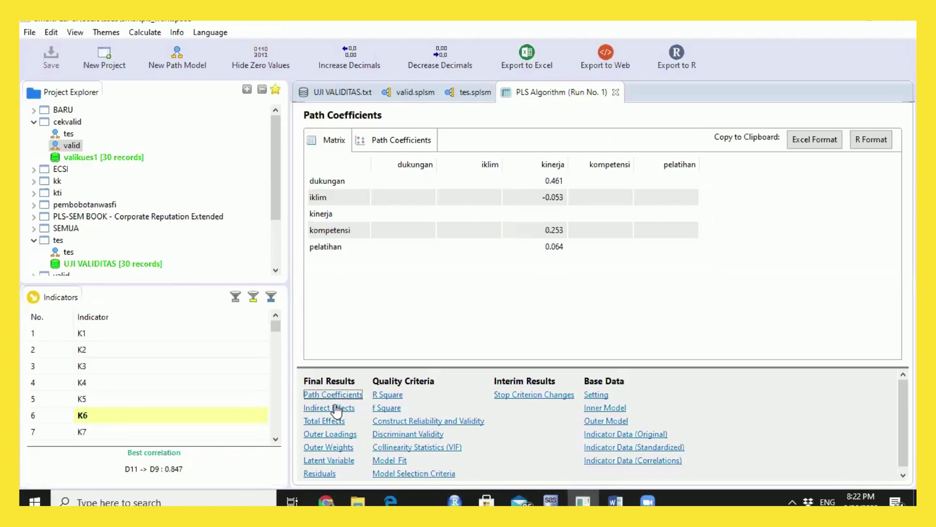
left_click(336, 409)
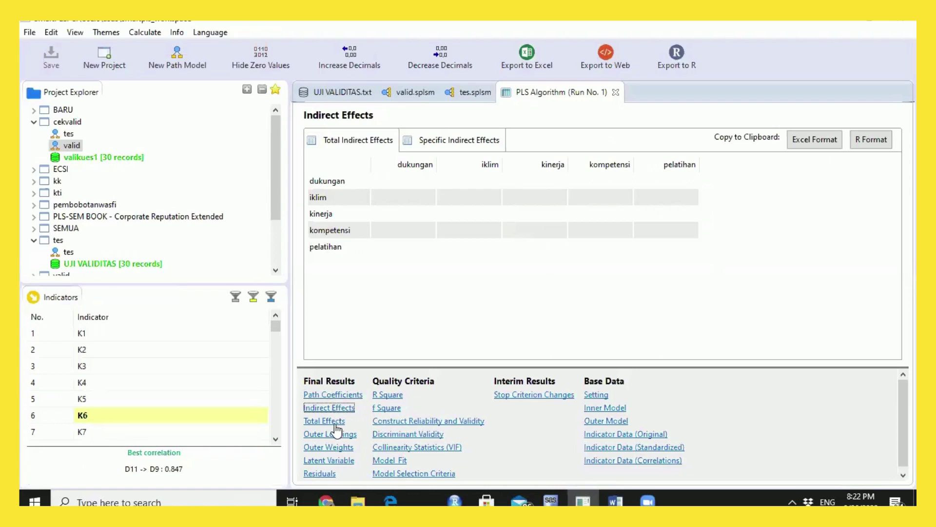
left_click(338, 422)
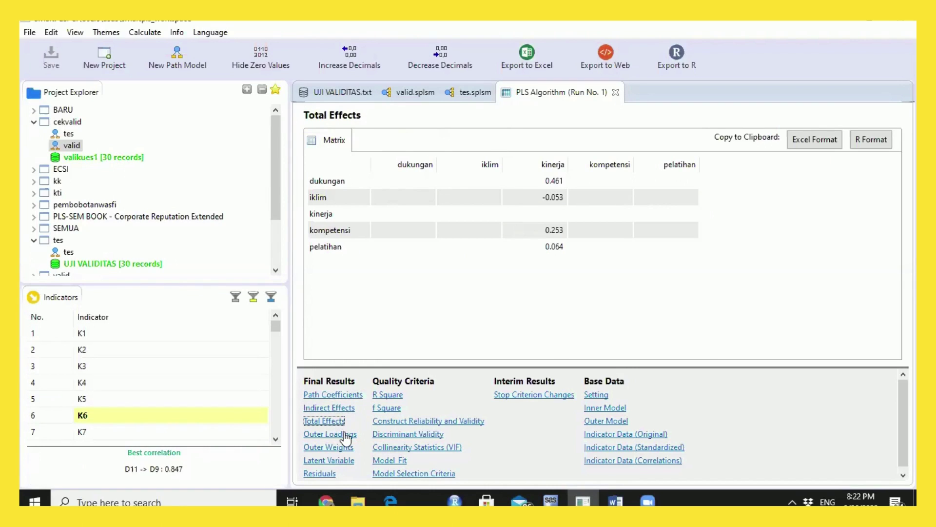
Step: Open the Outer Loadings matrix and review the indicator loadings from dukungan through kompetensi, returning to the first row
left_click(346, 435)
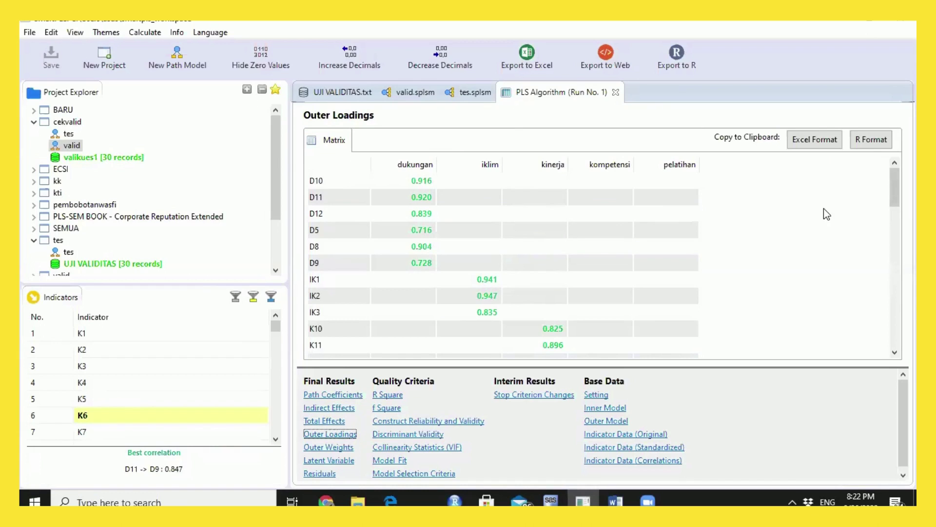
left_click(890, 346)
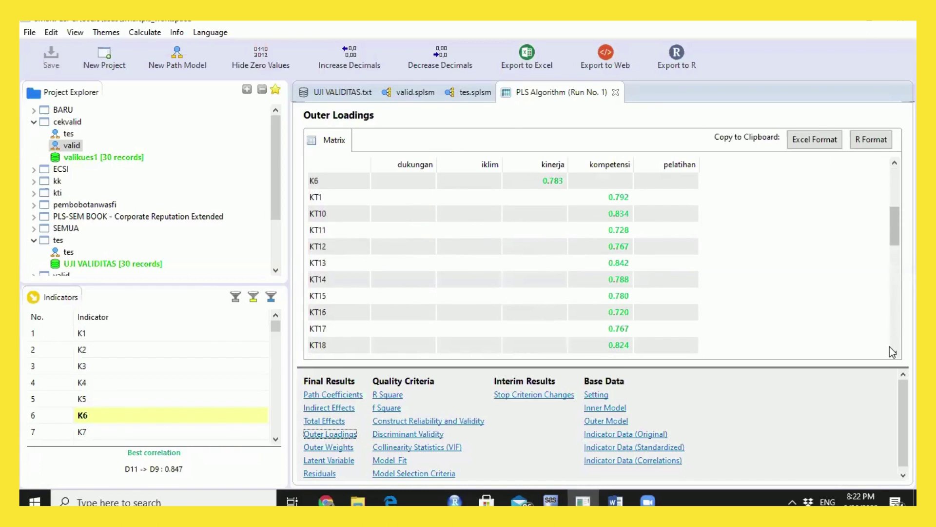
left_click(890, 347)
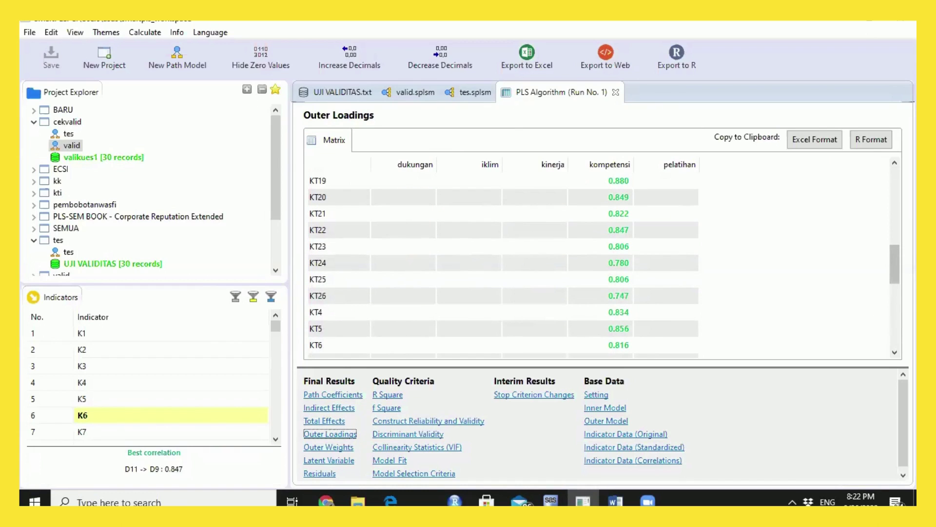
left_click_drag(895, 263, 871, 171)
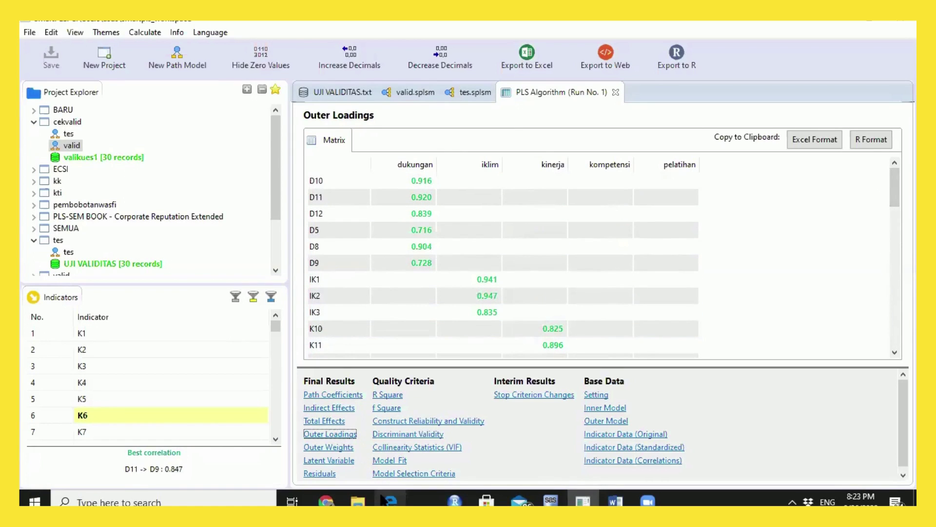
Step: Switch to Analisis Smart PLS.pdf in Chrome and highlight "diatas 0.7" in the page 3 paragraph above the Outer Loading table
mouse_move(326, 501)
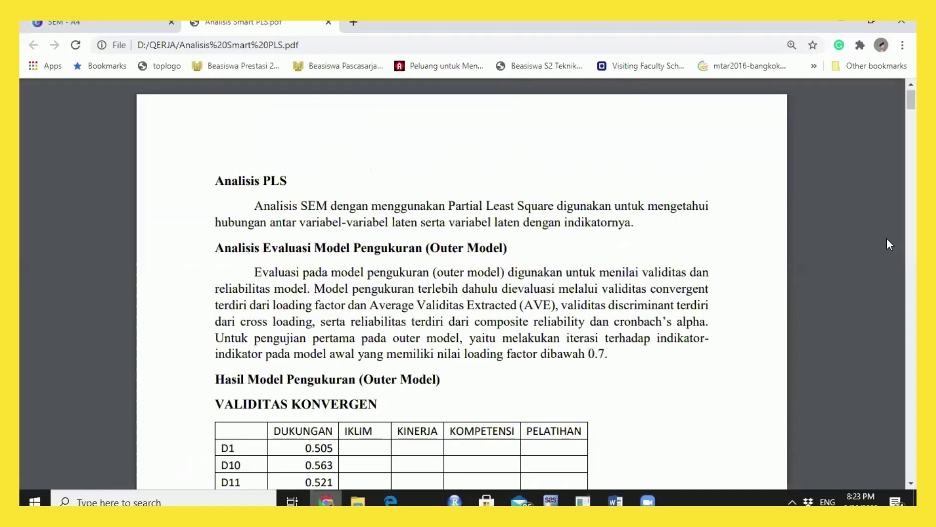
left_click(325, 447)
scroll(462, 292, "down", 15)
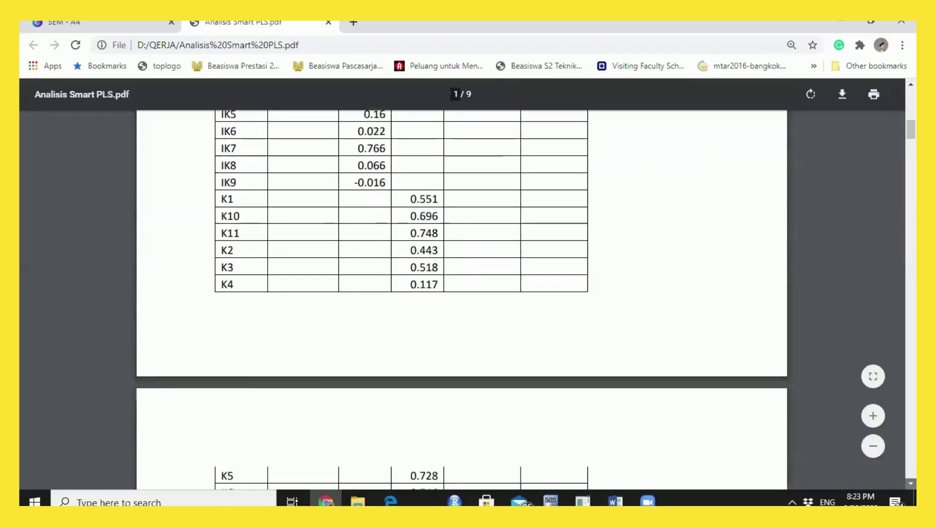
scroll(462, 292, "down", 15)
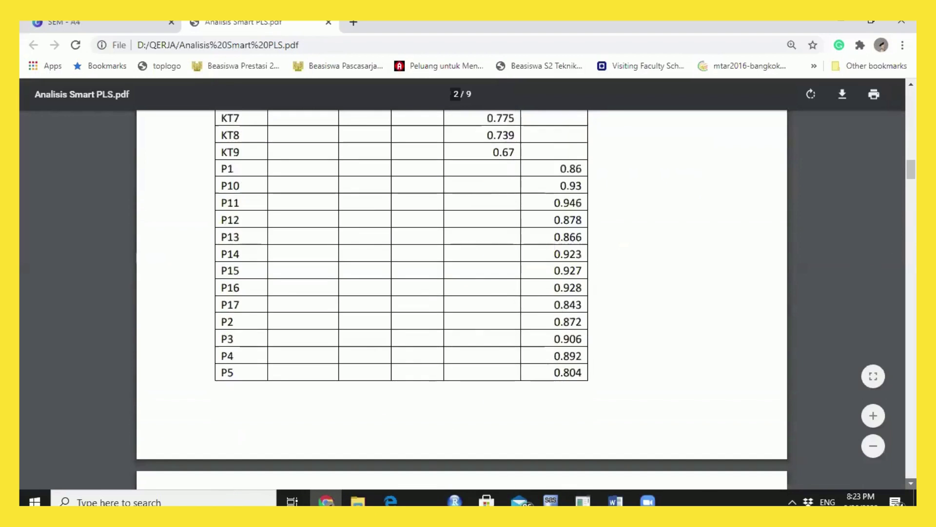
scroll(398, 310, "down", 5)
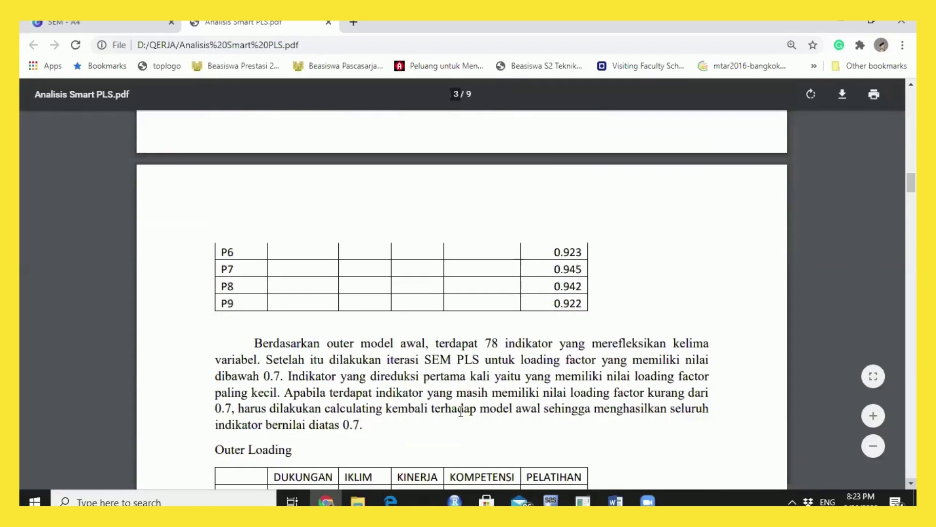
scroll(398, 310, "down", 1)
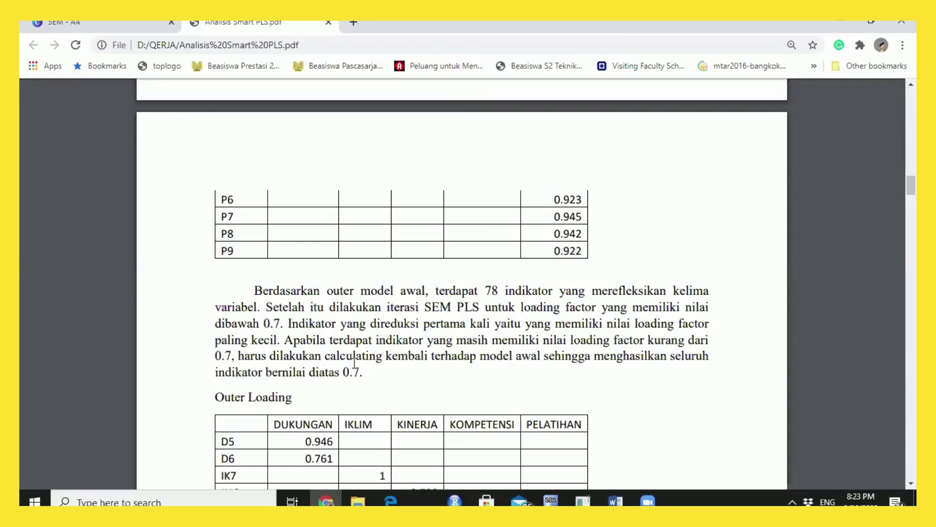
left_click_drag(368, 373, 309, 372)
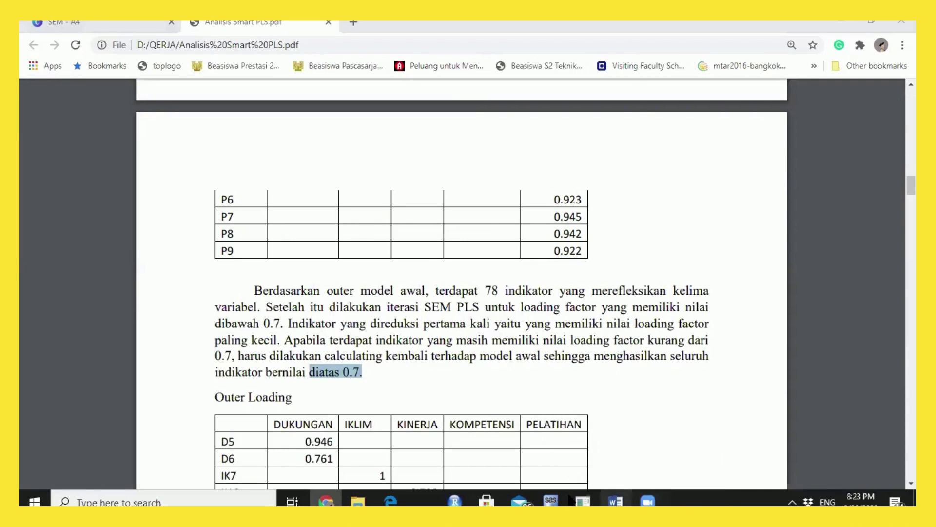
Step: Return to the SmartPLS Outer Loadings matrix and check the indicator loadings against the 0.7 threshold
left_click(605, 439)
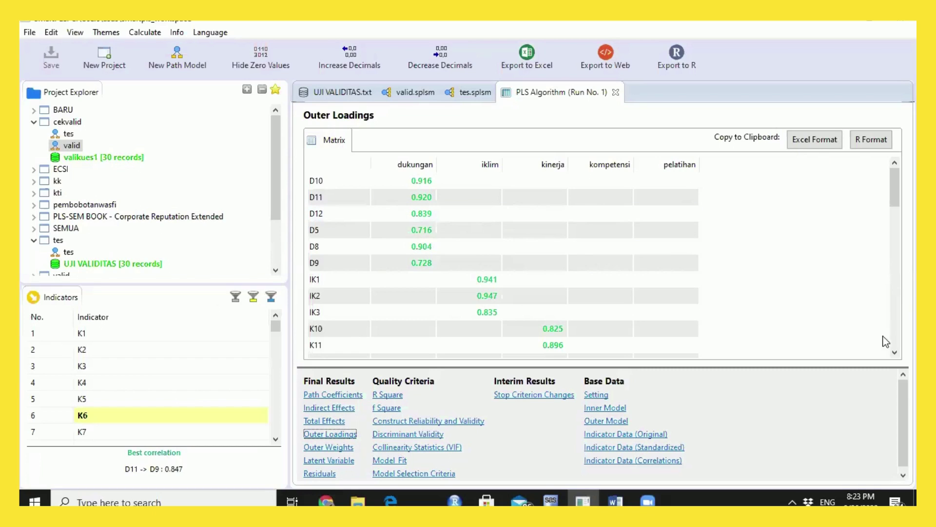
left_click(895, 351)
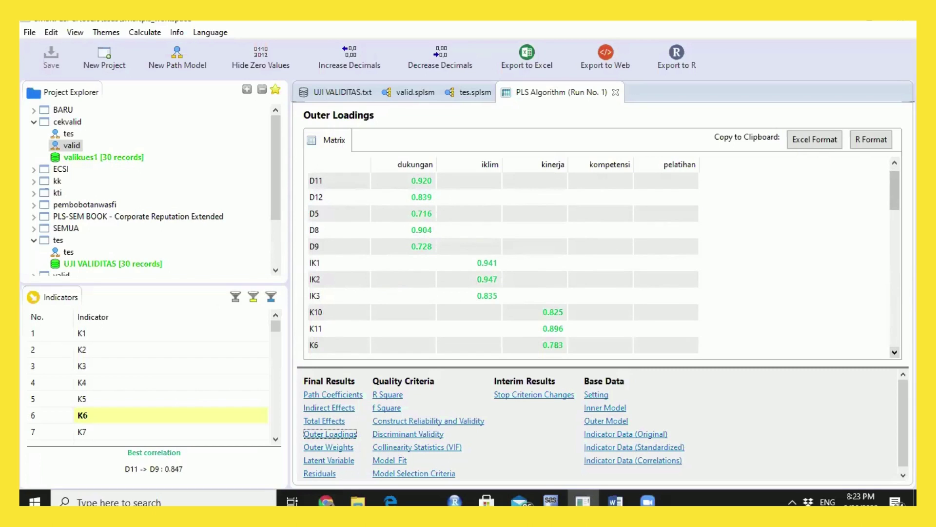
left_click(895, 162)
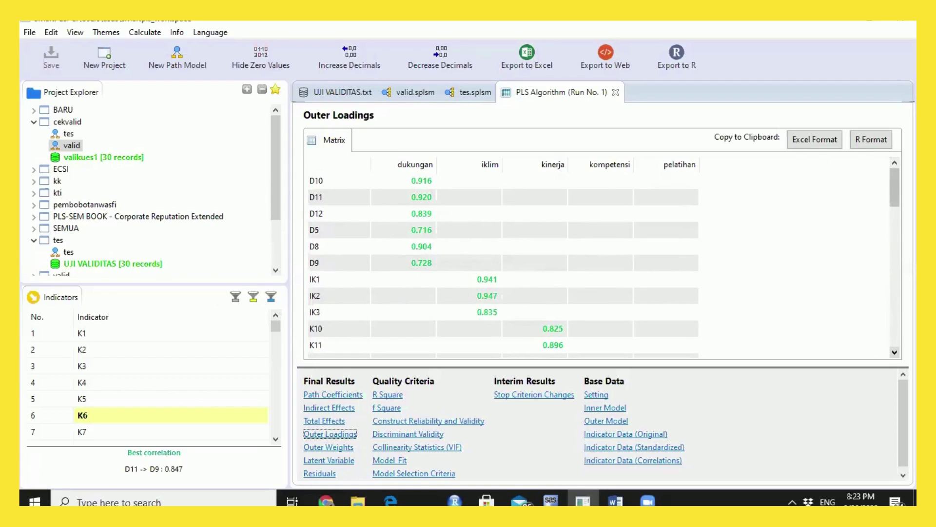
left_click_drag(894, 352, 894, 352)
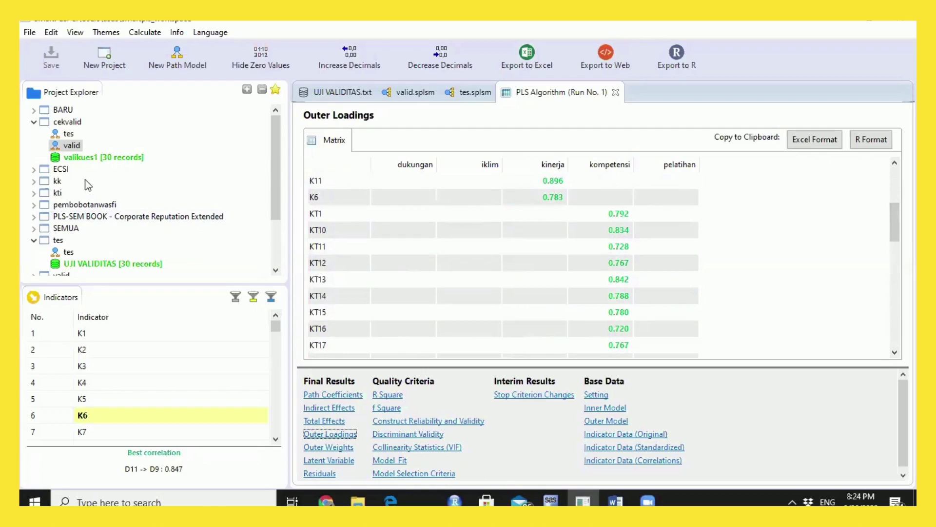
Step: Open the pembobotanwasfi model, view its available calculation algorithms without running one, and reopen the cekvalid project's valid model
double_click(91, 205)
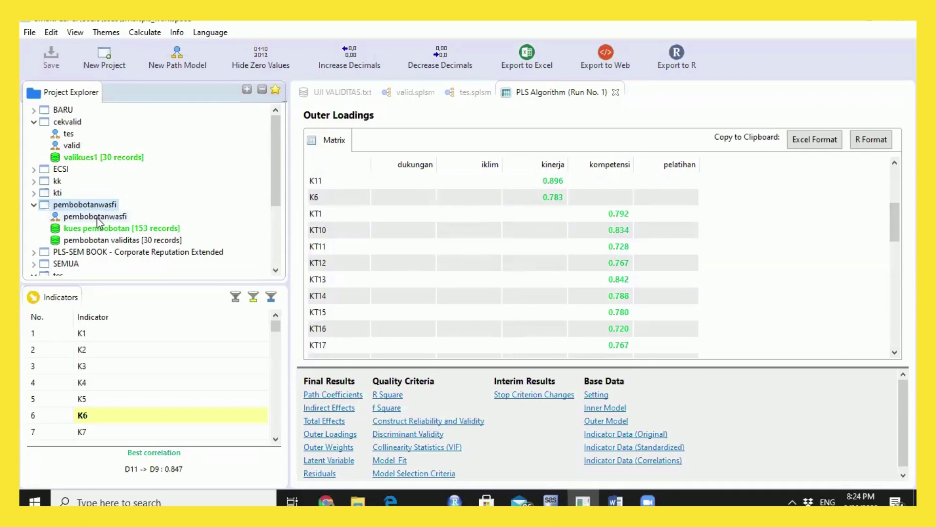
double_click(97, 217)
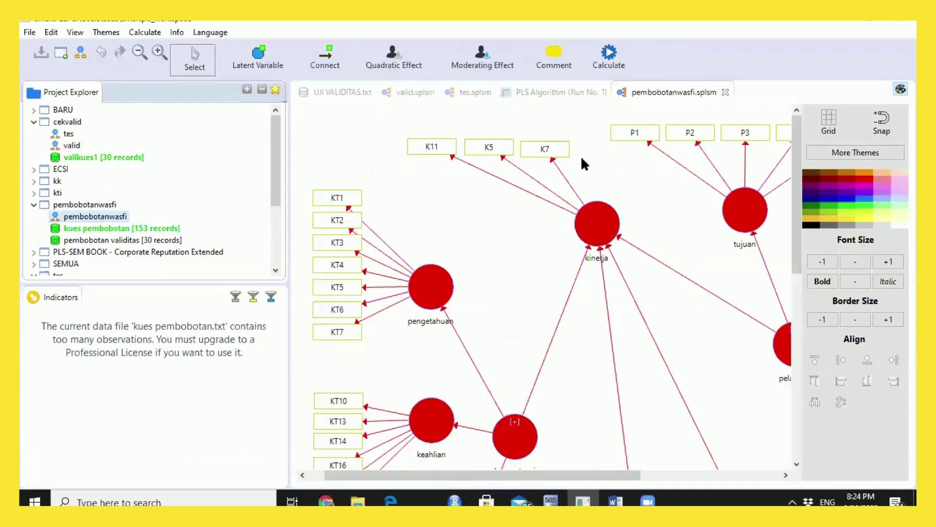
left_click(605, 59)
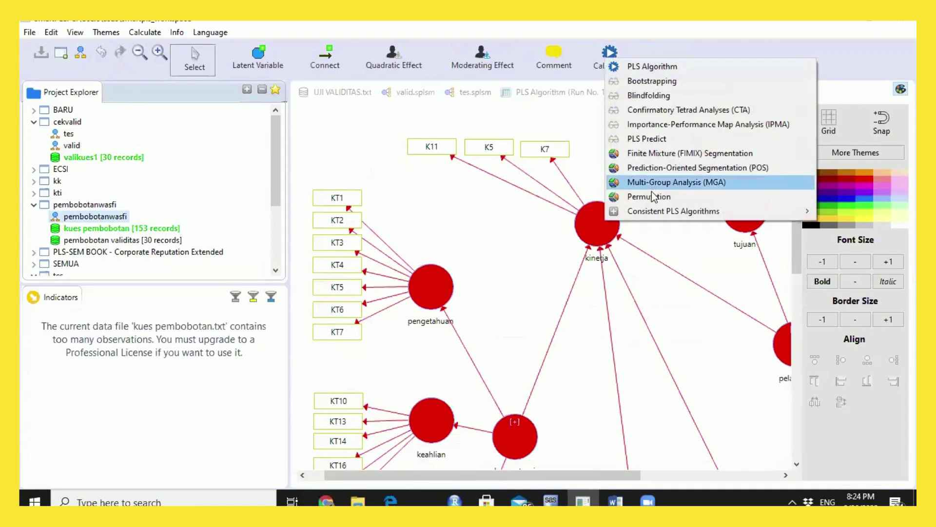
mouse_move(656, 210)
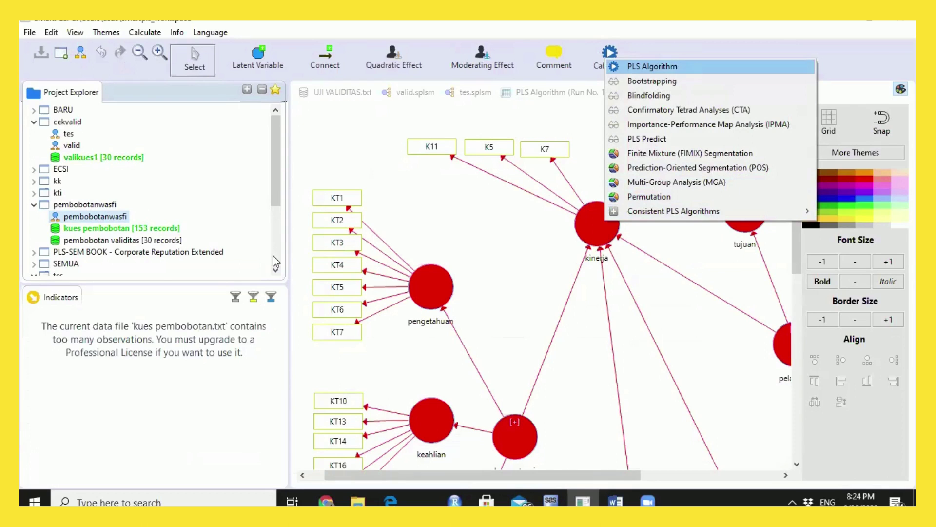
left_click(195, 181)
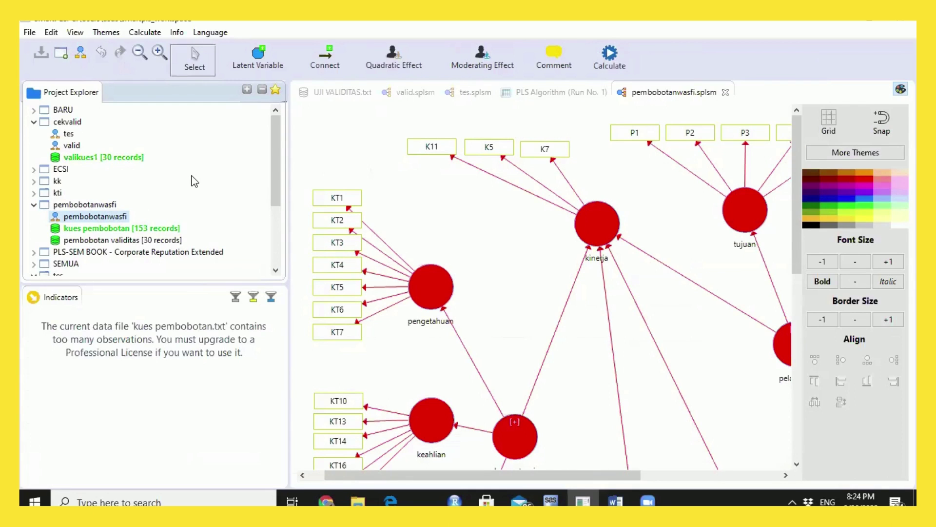
double_click(61, 142)
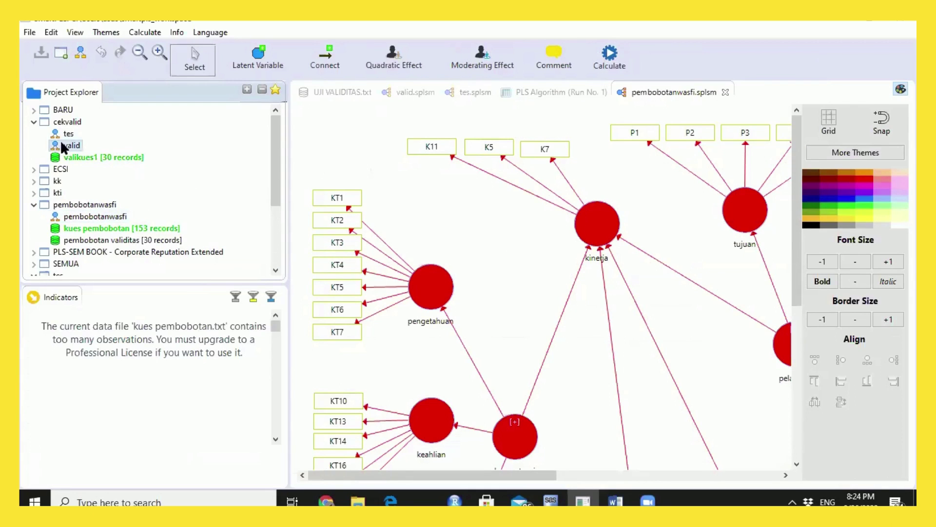
Step: Switch to the Uji Kualitas Model Pengukuran SEM document in Word and review the validity parameter table and the OUTER LOADING table
left_click(627, 500)
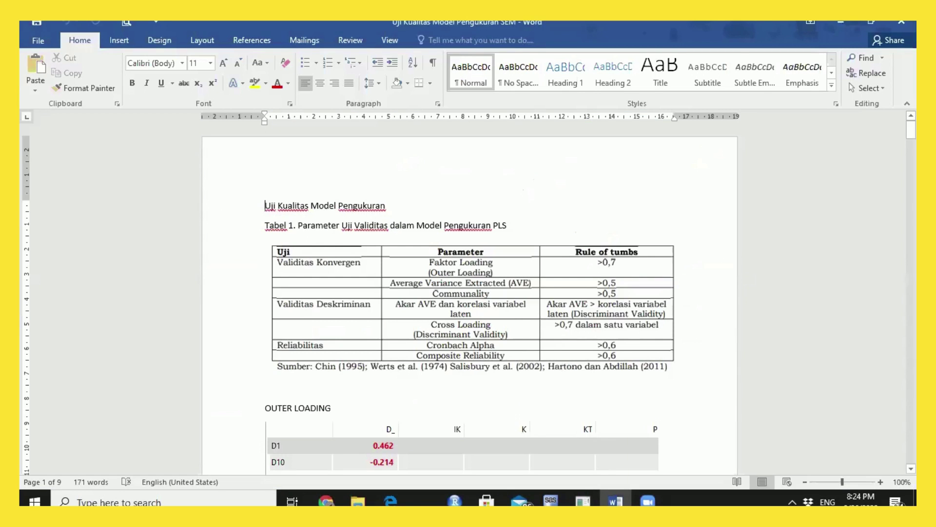
scroll(666, 300, "down", 5)
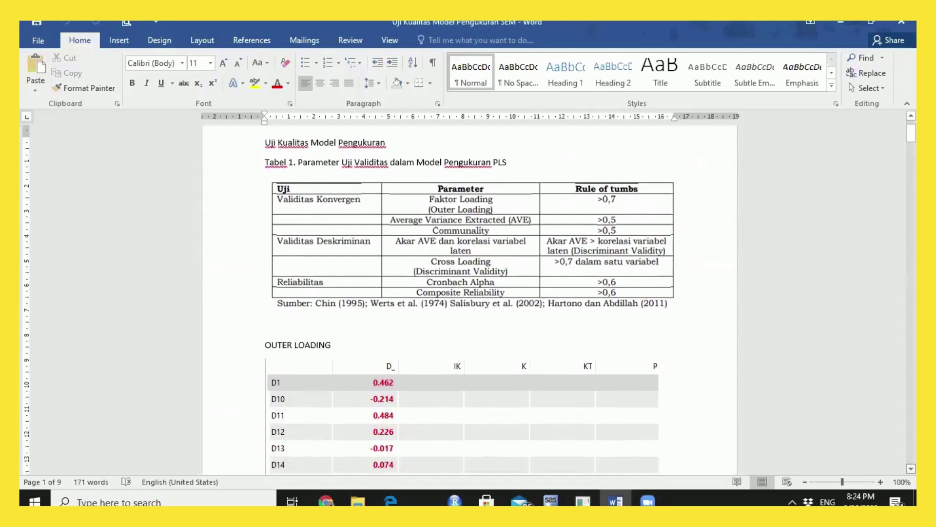
scroll(666, 299, "down", 4)
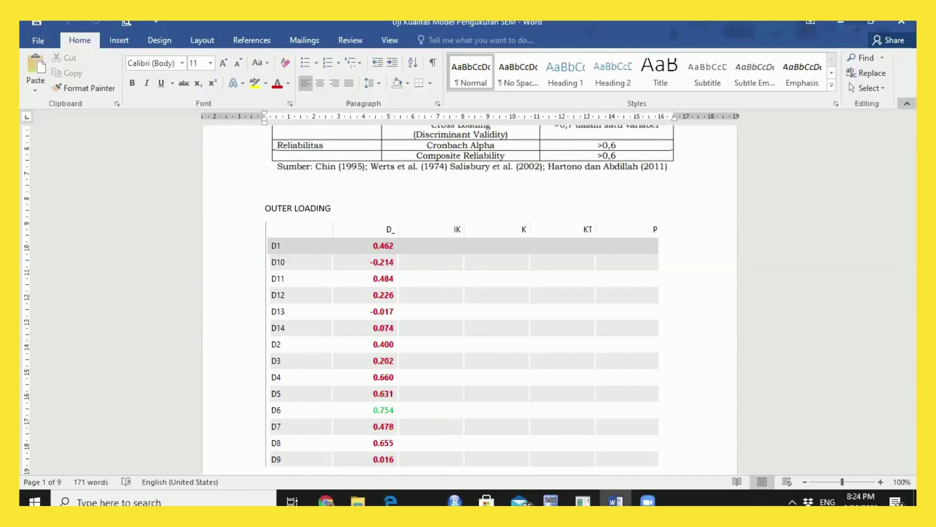
scroll(468, 292, "up", 2)
scroll(468, 292, "up", 5)
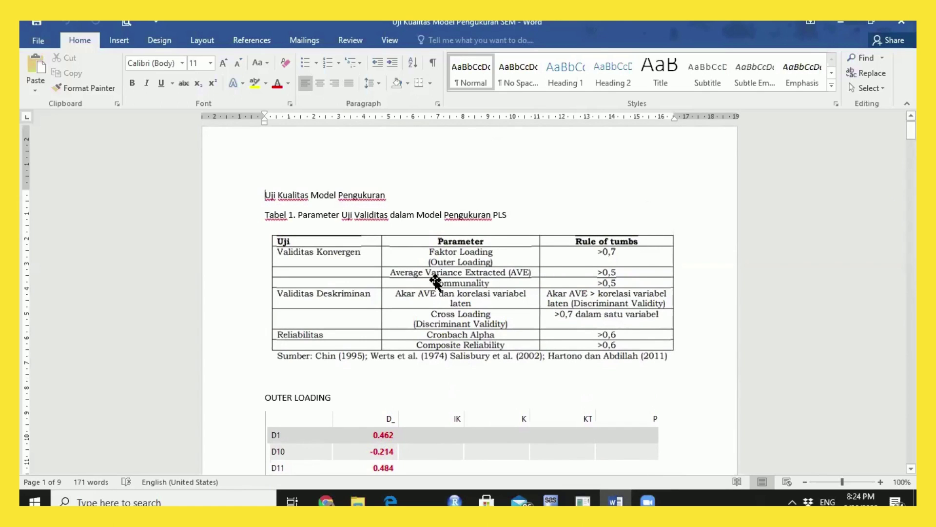
Step: Switch to SmartPLS, look over the UJI VALIDITAS data and valid model, and show the PLS Algorithm (Run No. 1) Outer Loadings report
left_click(648, 501)
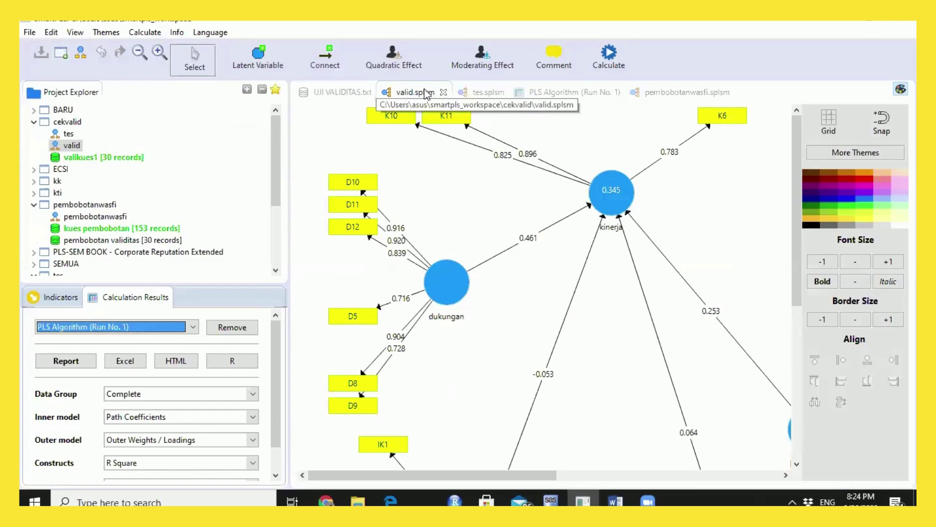
left_click(347, 92)
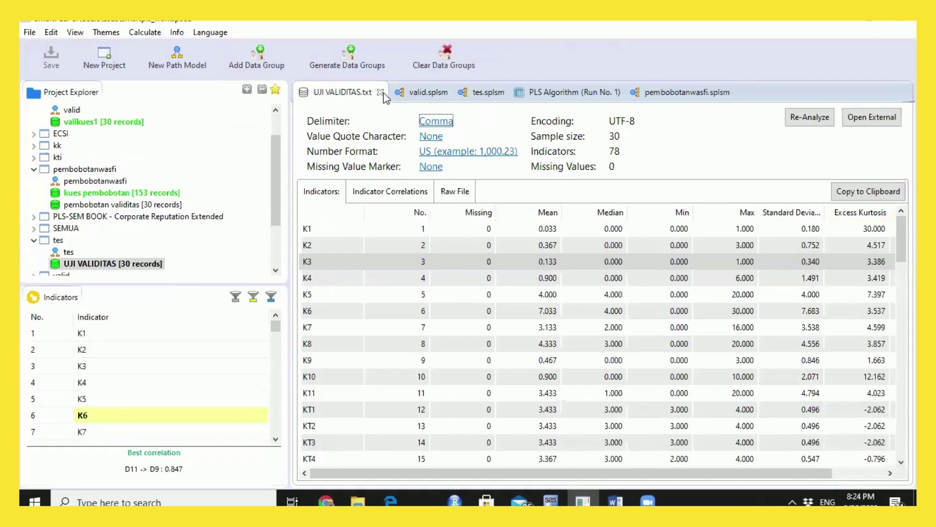
left_click(407, 91)
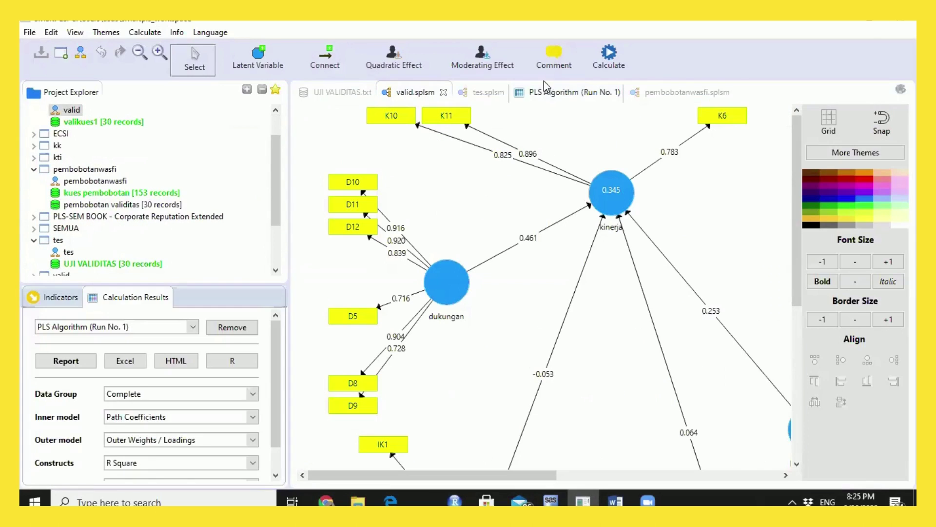
left_click(553, 93)
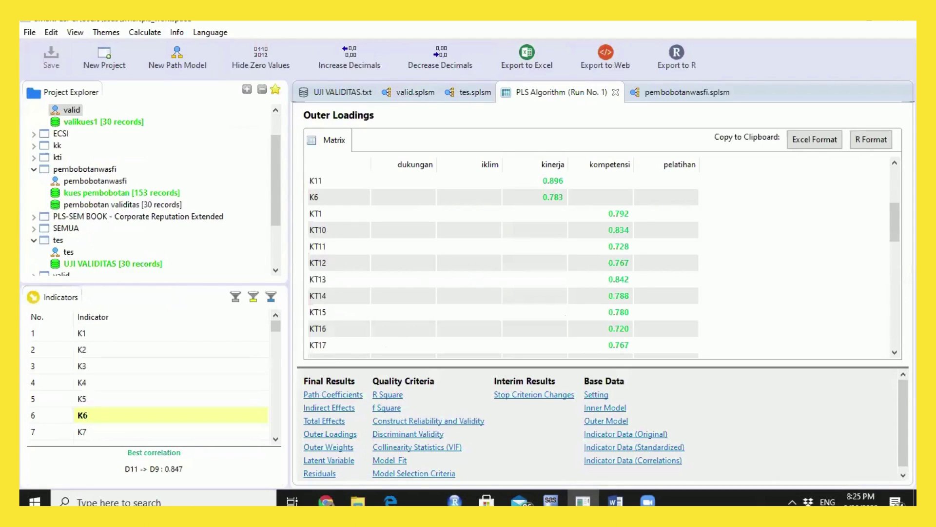
scroll(605, 425, "down", 1)
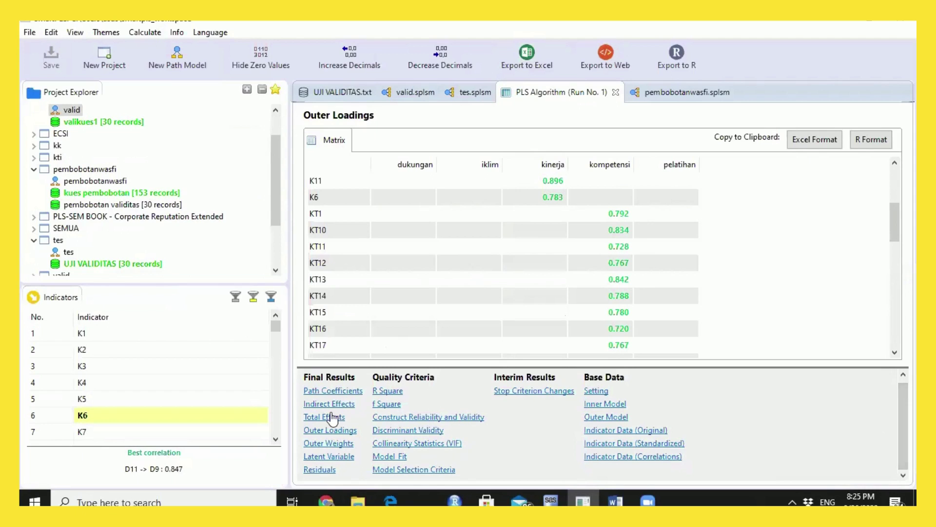
Step: Switch to Analisis Smart PLS.pdf in Chrome and highlight the page 4 sentence about 42 indicators with loading factors above 0,7
mouse_move(390, 501)
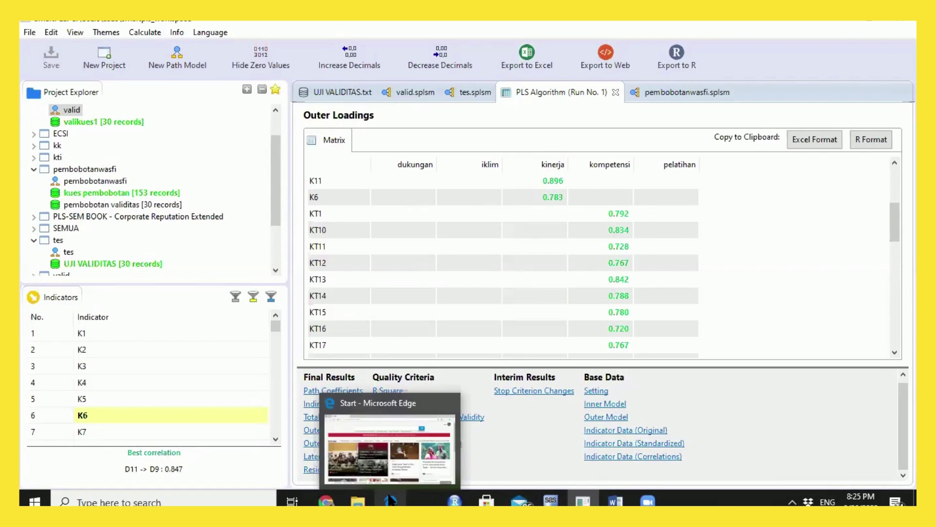
mouse_move(325, 500)
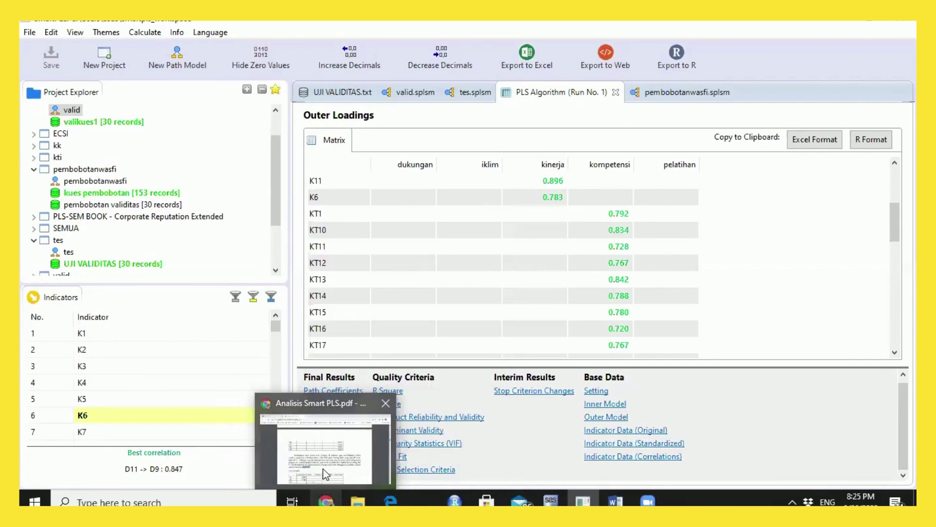
left_click(326, 471)
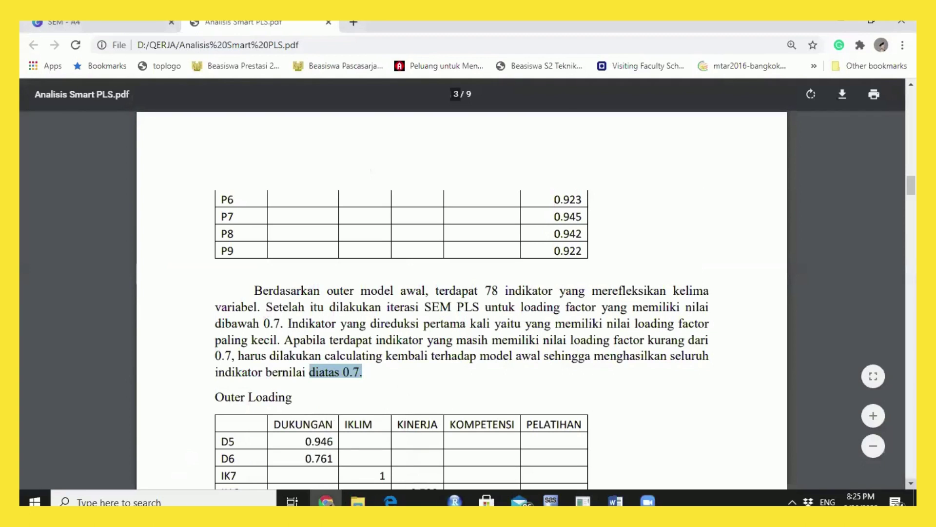
scroll(462, 300, "down", 10)
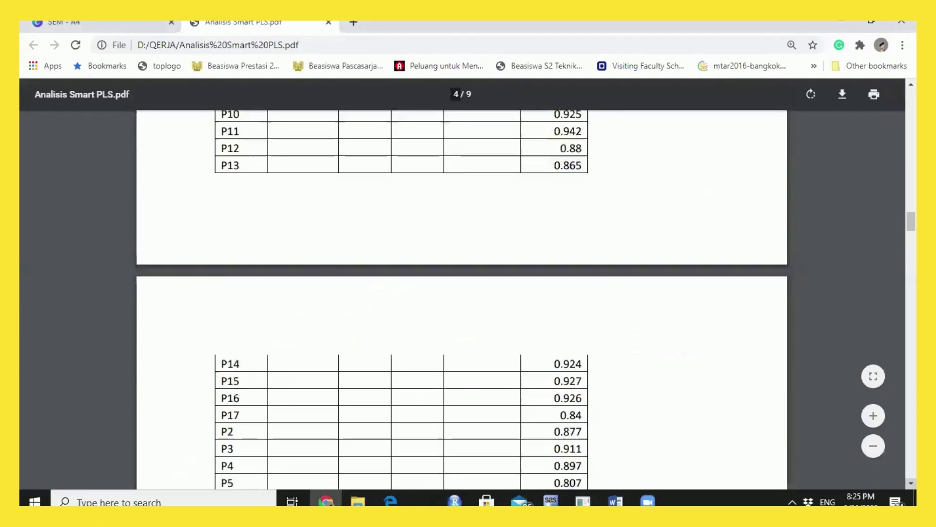
scroll(462, 300, "down", 8)
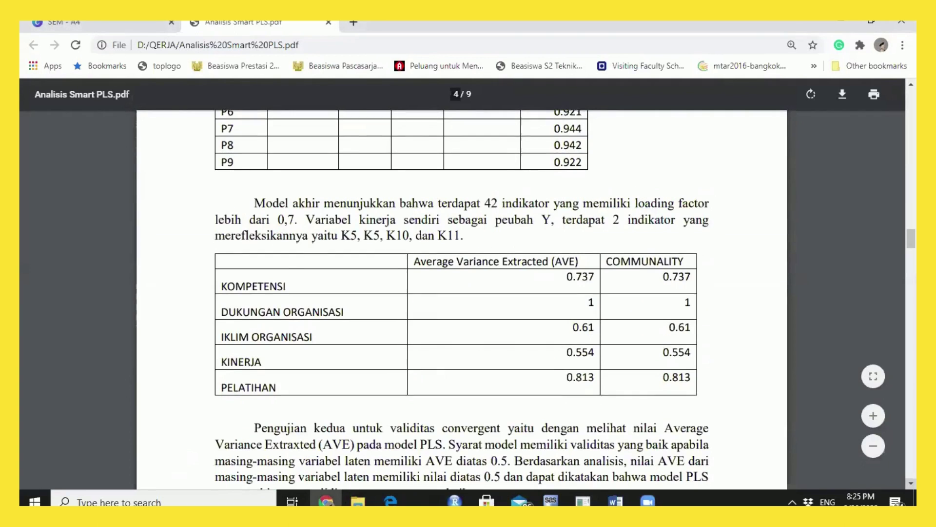
scroll(462, 298, "down", 1)
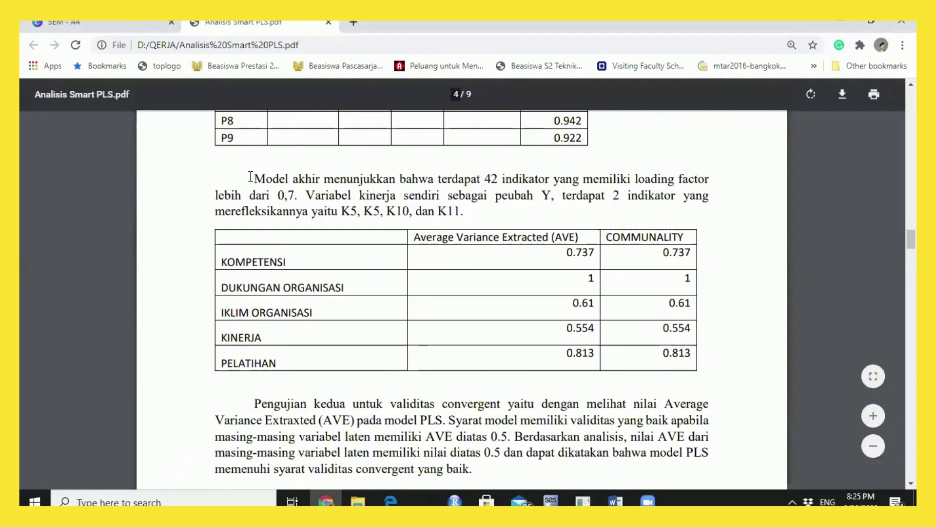
left_click_drag(250, 176, 285, 195)
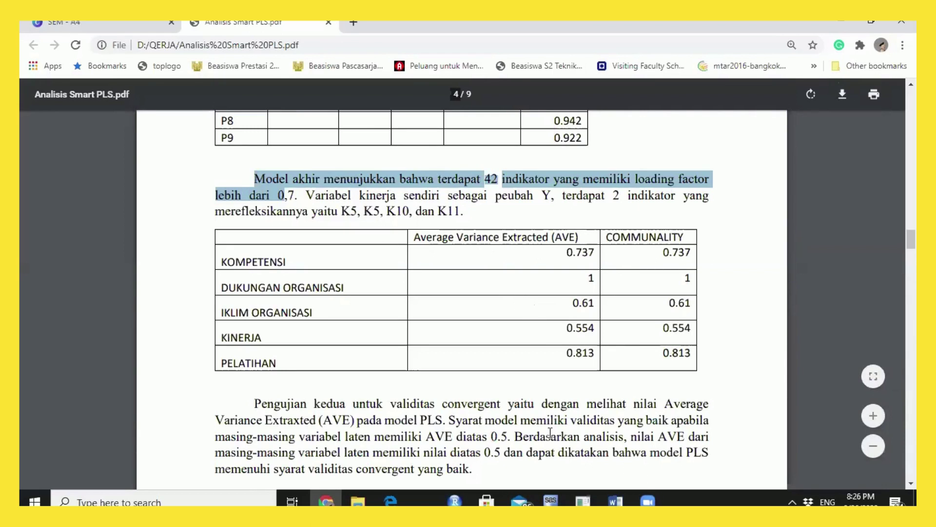
scroll(550, 432, "down", 1)
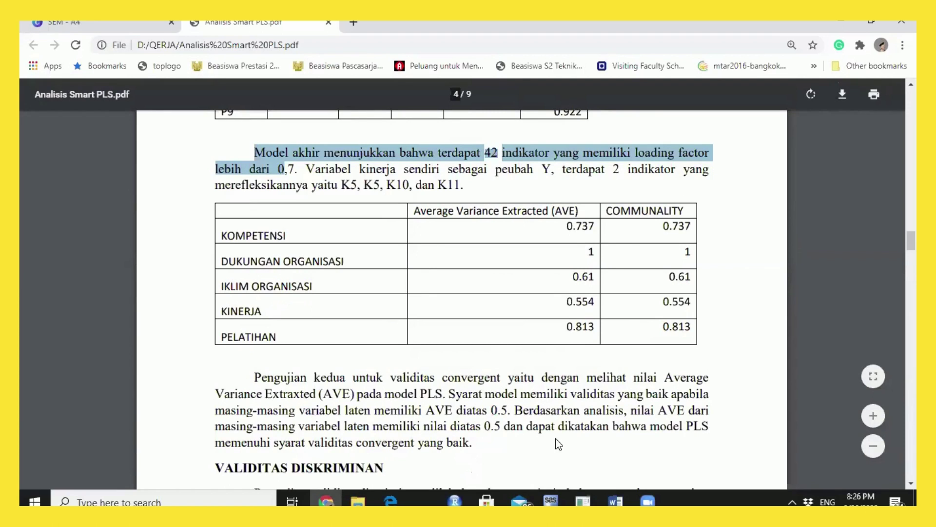
Step: Return to SmartPLS, delete indicator KT1 from the pembobotanwasfi model and try to run the PLS Algorithm on it
left_click(583, 501)
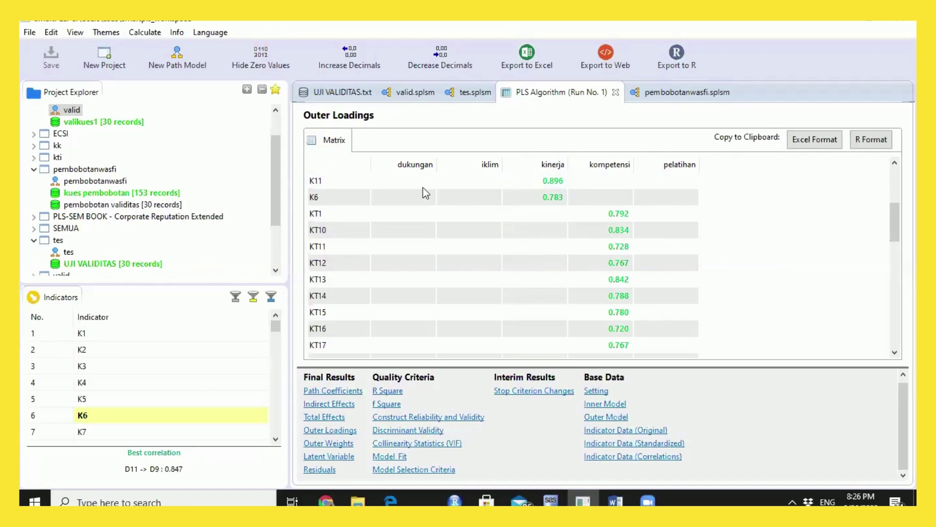
left_click(468, 280)
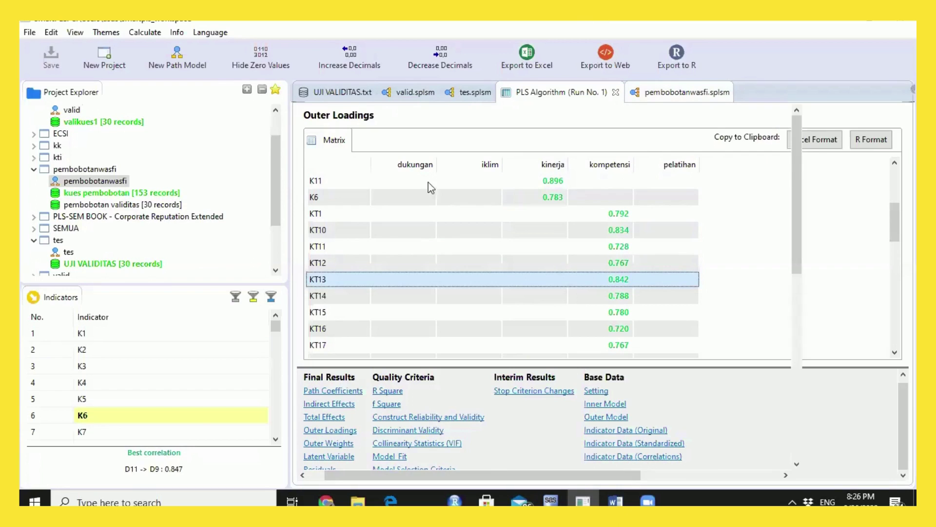
left_click(687, 92)
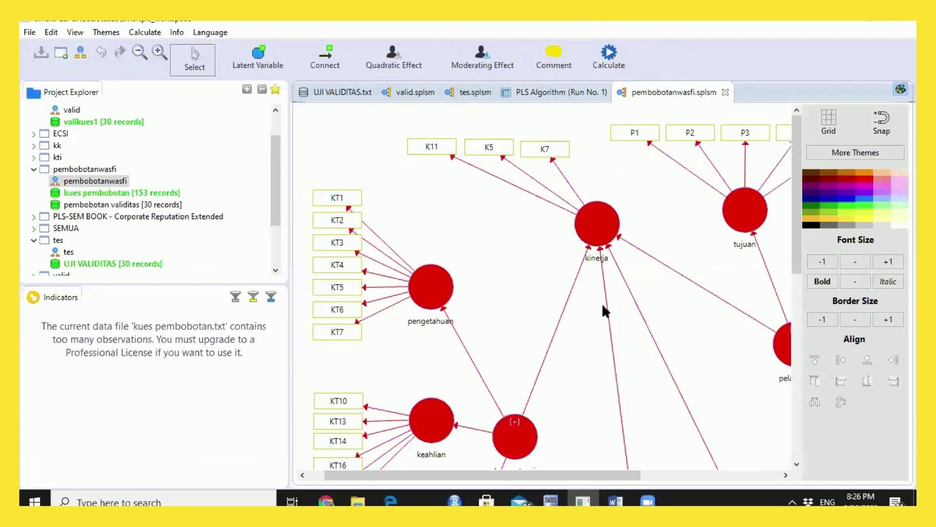
left_click(355, 200)
key("Delete")
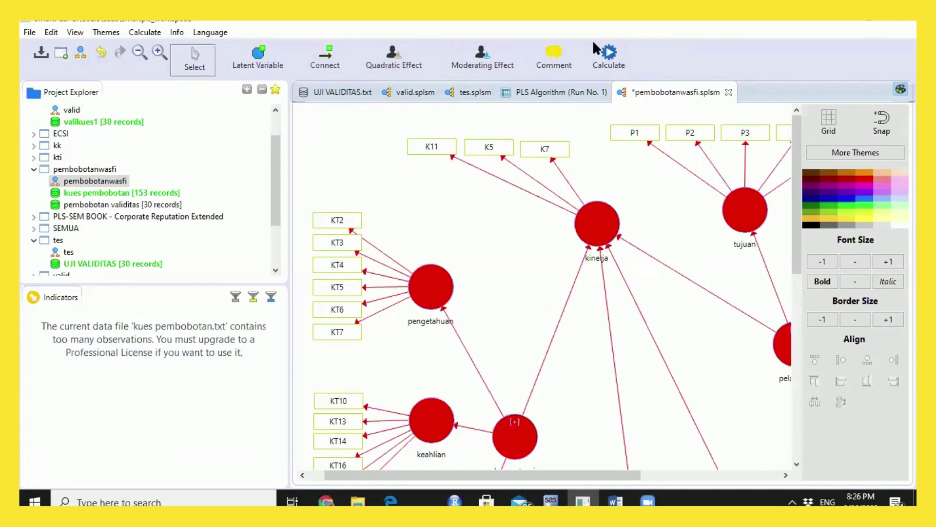
left_click(608, 53)
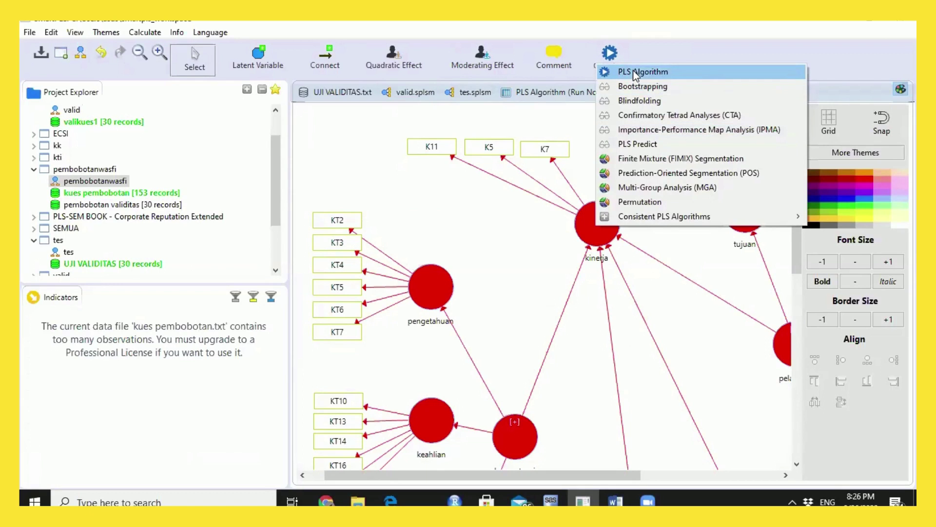
left_click(635, 74)
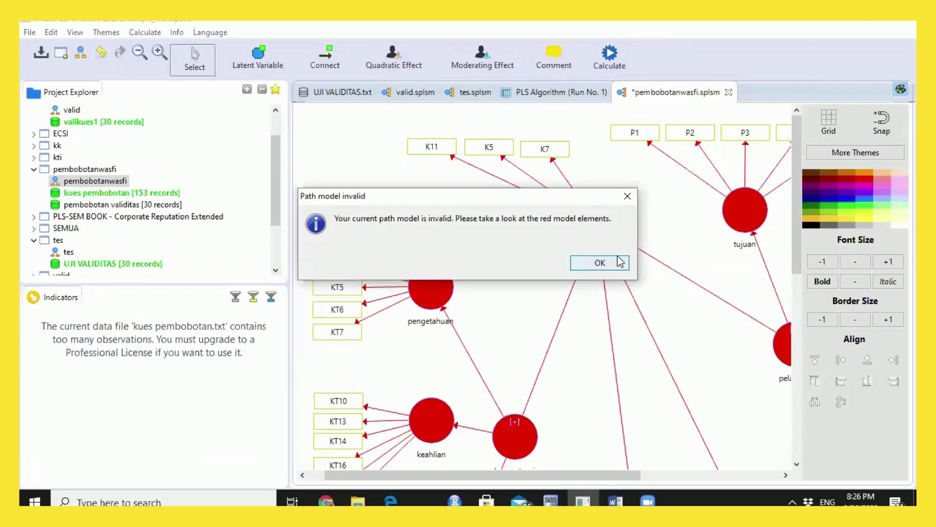
left_click(620, 261)
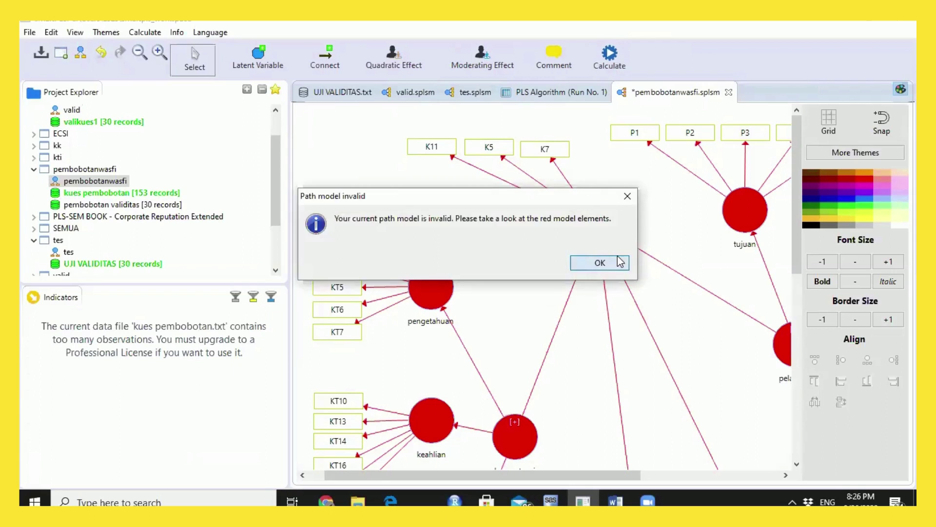
Step: Close the pembobotanwasfi model without saving its changes and show the valid model
left_click(727, 93)
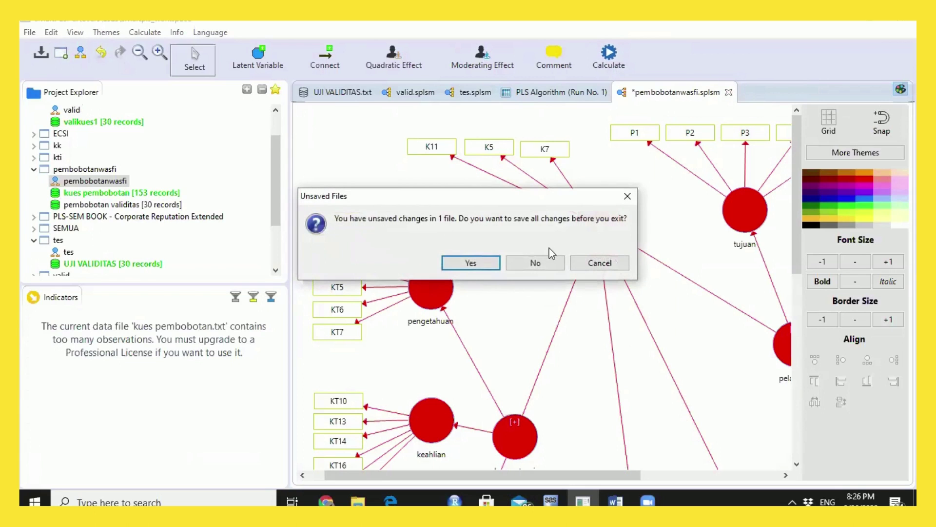
left_click(549, 264)
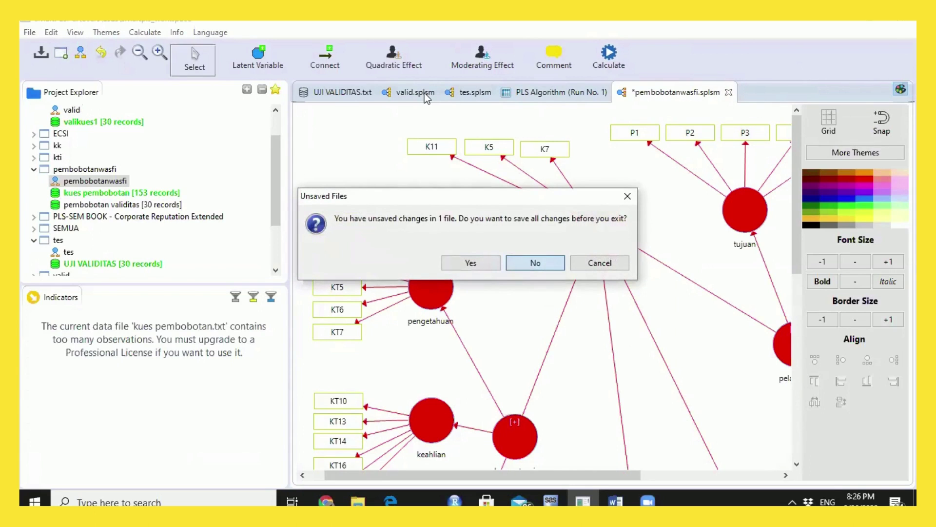
left_click(424, 93)
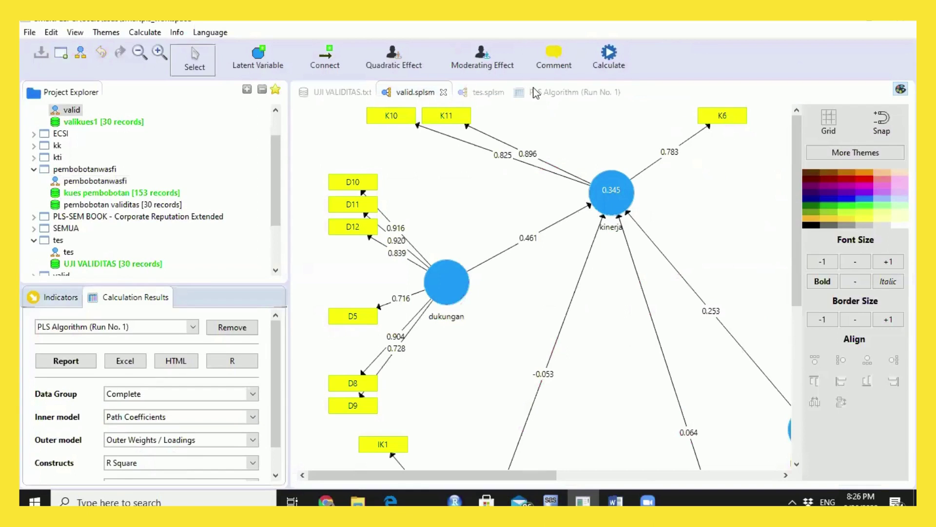
Step: Delete indicator K11 from the kinerja construct and rerun the PLS Algorithm on the valid model
left_click(457, 118)
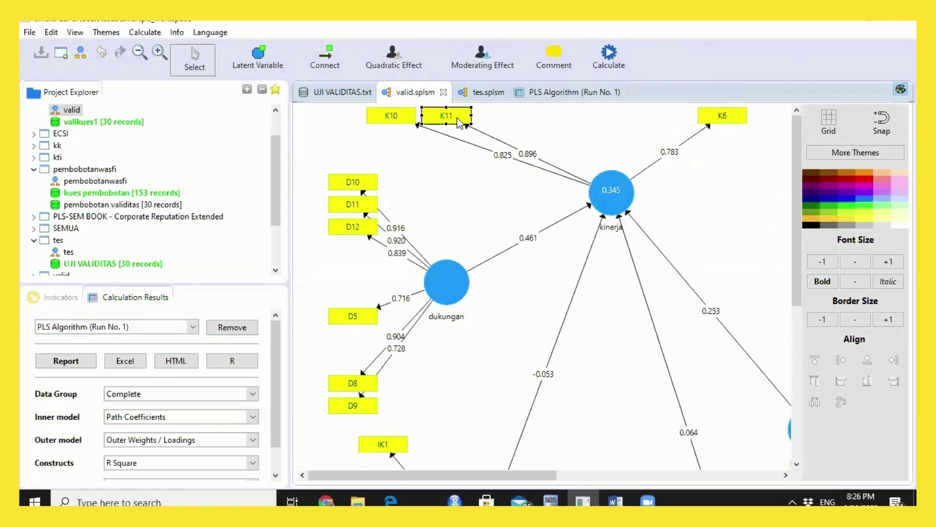
key("Delete")
left_click(613, 59)
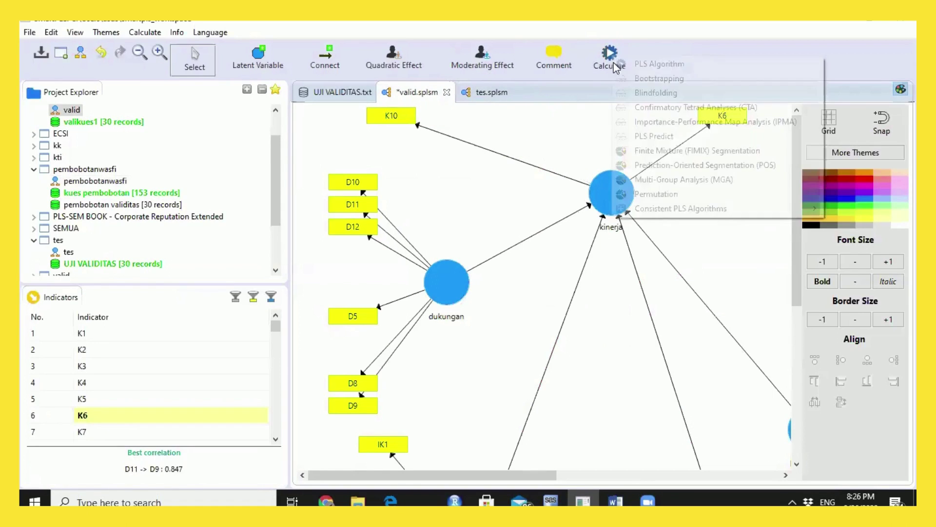
left_click(634, 63)
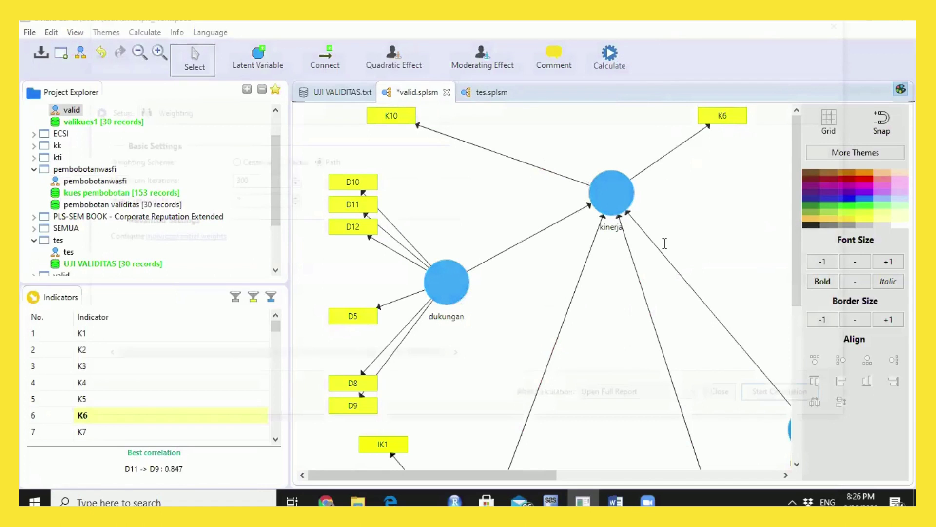
left_click(794, 396)
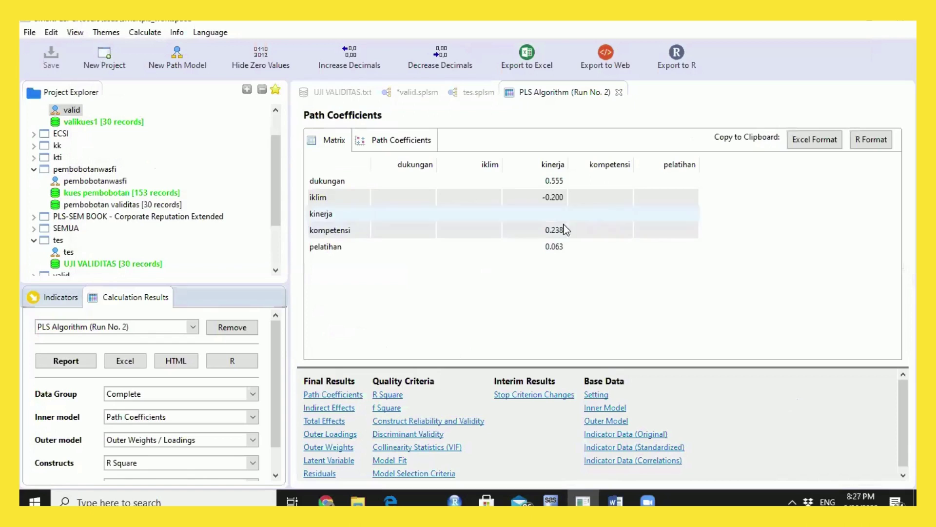
Step: Check the recalculated loadings on the valid model diagram and the Path Coefficients matrix of the new run
left_click(432, 95)
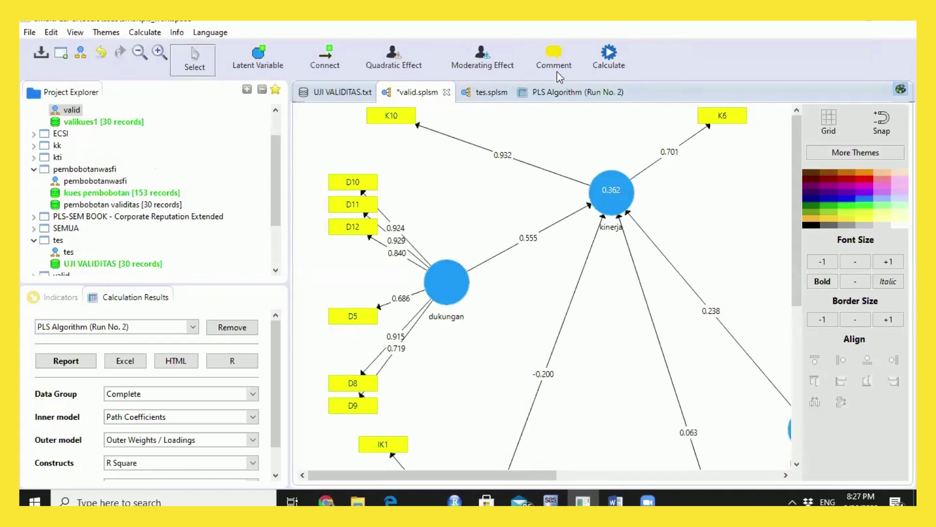
left_click(547, 92)
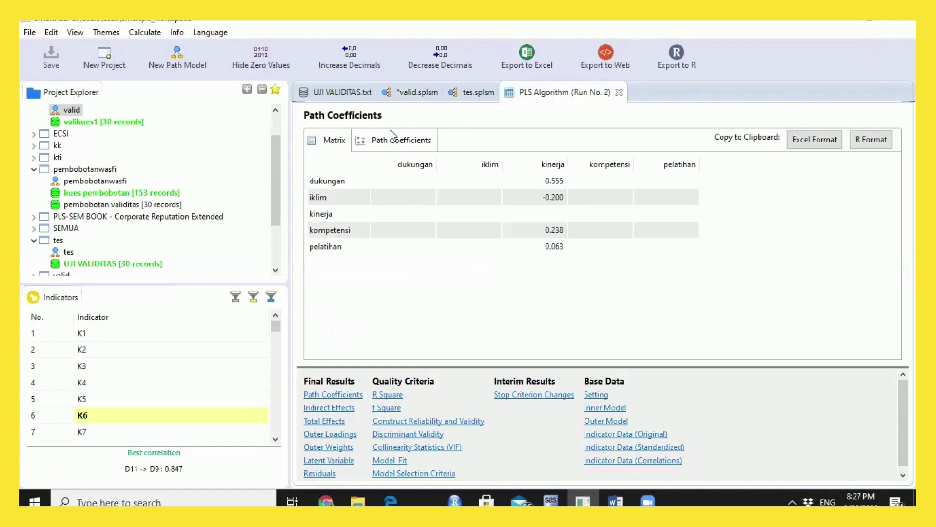
left_click(393, 92)
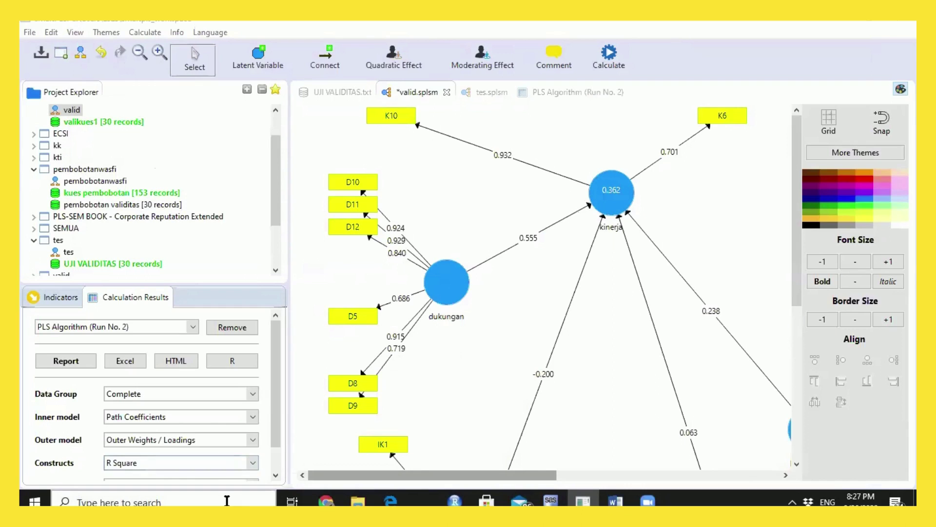
Step: Switch back to Analisis Smart PLS.pdf in Chrome and review the AVE and communality table and the Validitas Diskriminan section
left_click(333, 501)
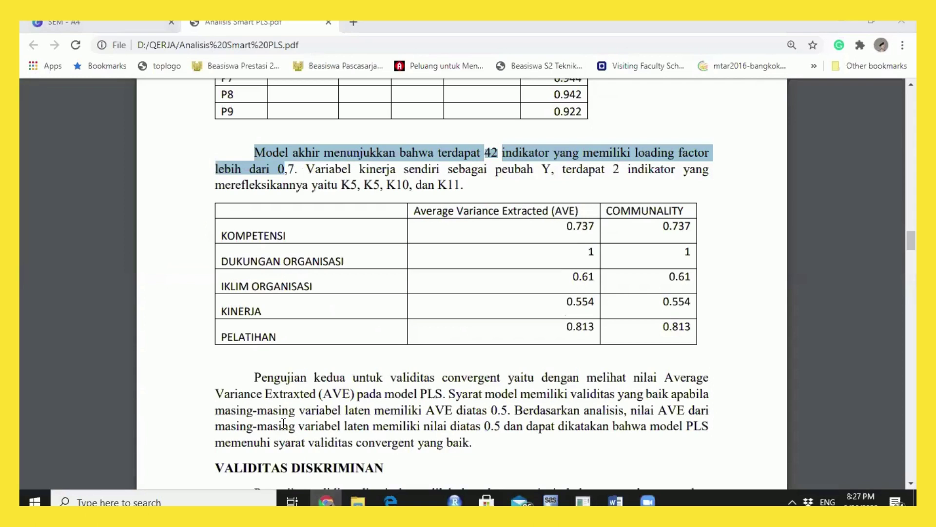
left_click(363, 350)
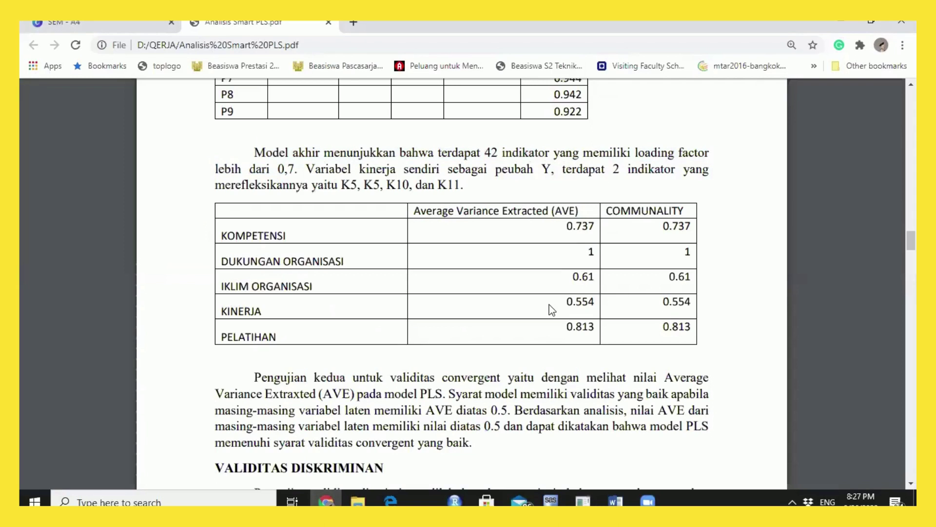
scroll(549, 305, "down", 2)
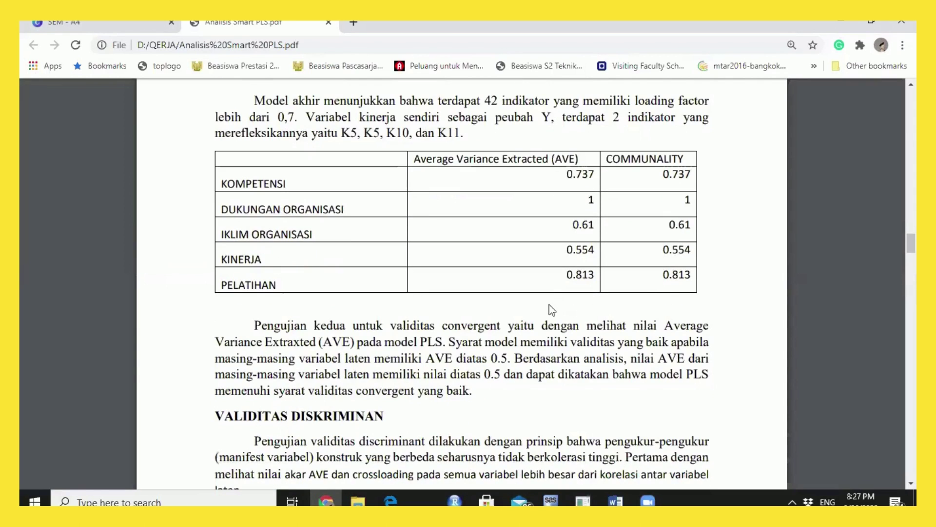
scroll(549, 305, "down", 5)
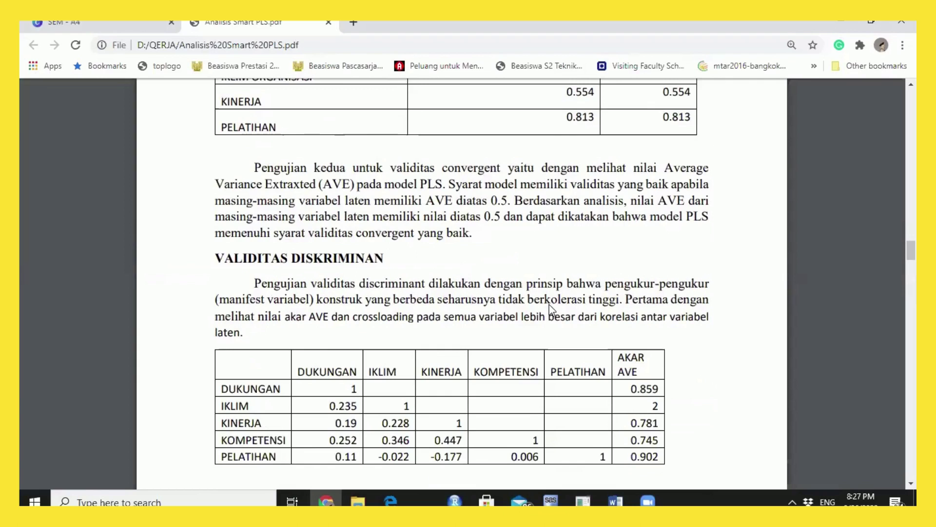
scroll(551, 308, "down", 2)
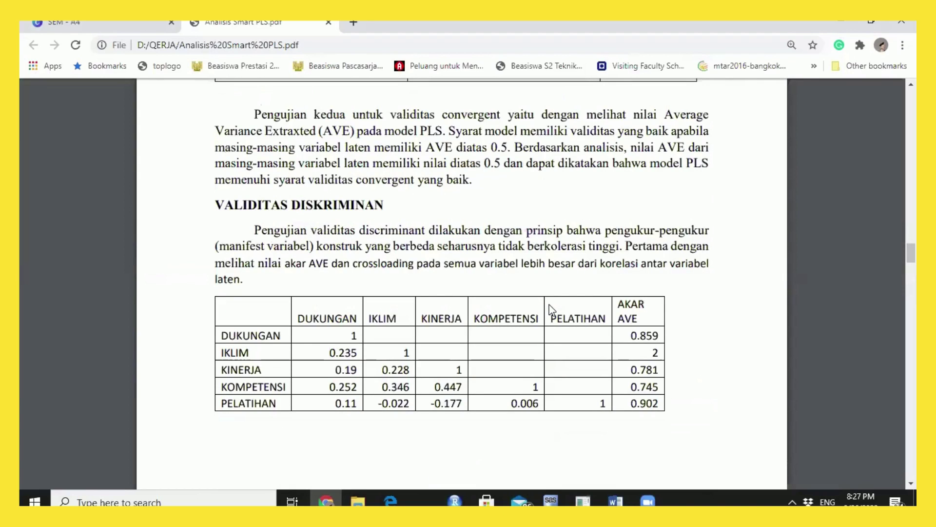
Step: Switch to SmartPLS and go through the path coefficients, indirect effects, total effects, outer weights and latent variable results of PLS Algorithm (Run No. 2)
scroll(549, 304, "down", 2)
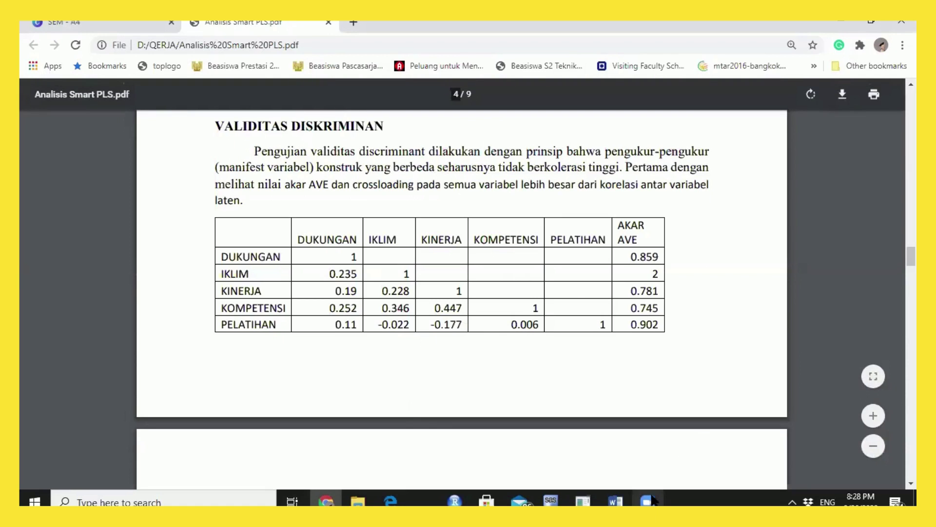
mouse_move(587, 500)
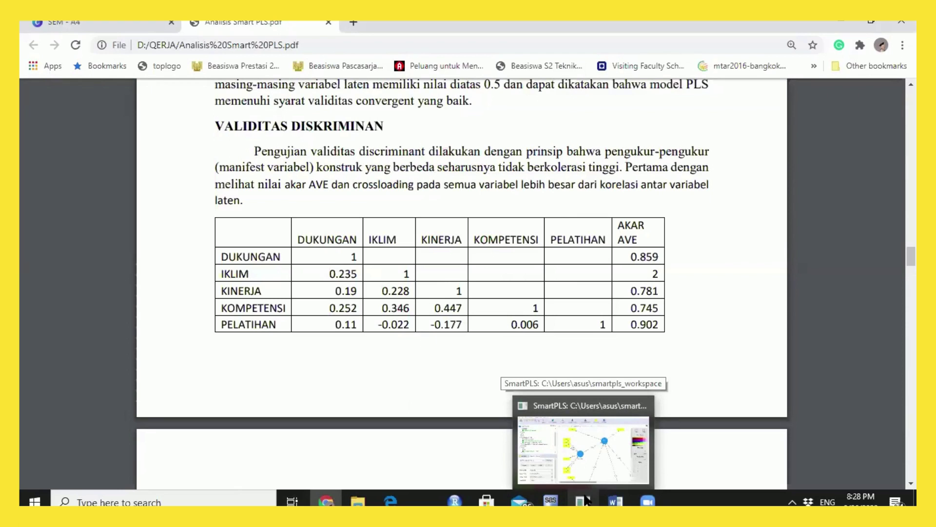
left_click(556, 468)
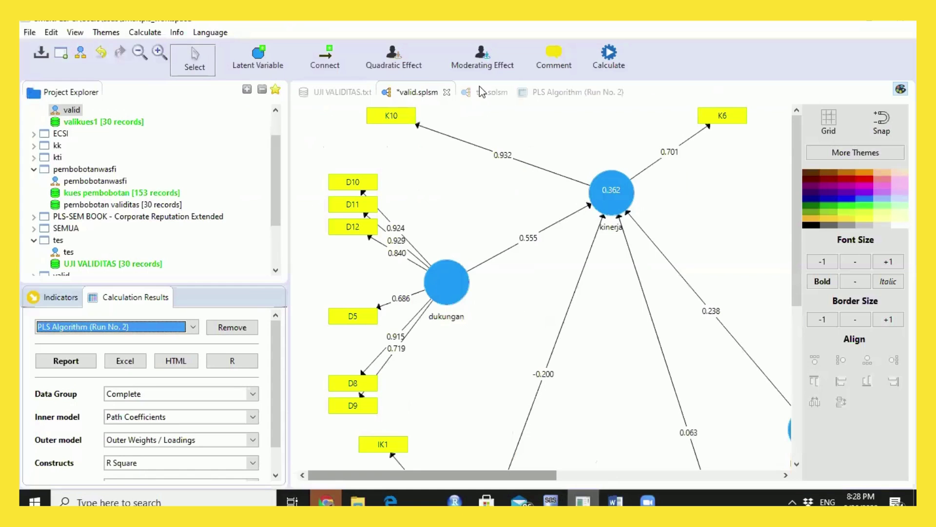
left_click(575, 88)
left_click(335, 397)
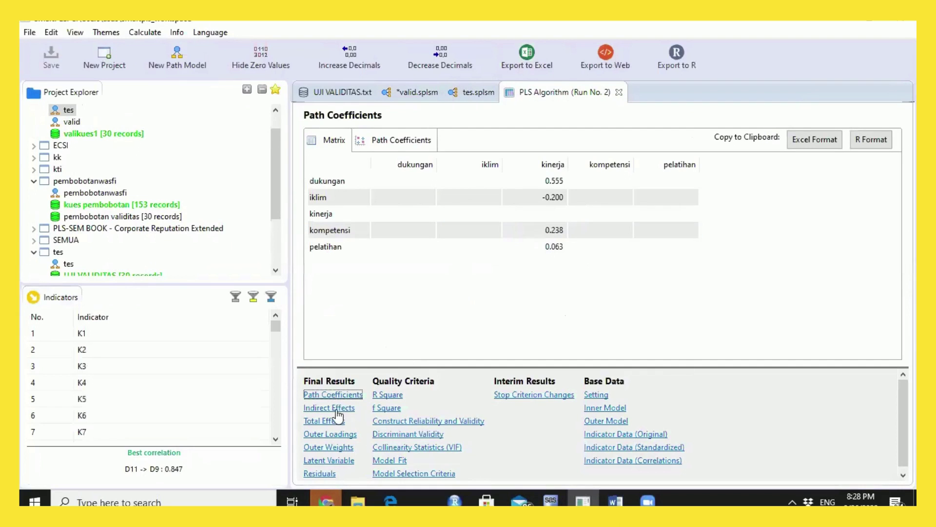
left_click(336, 409)
left_click(337, 422)
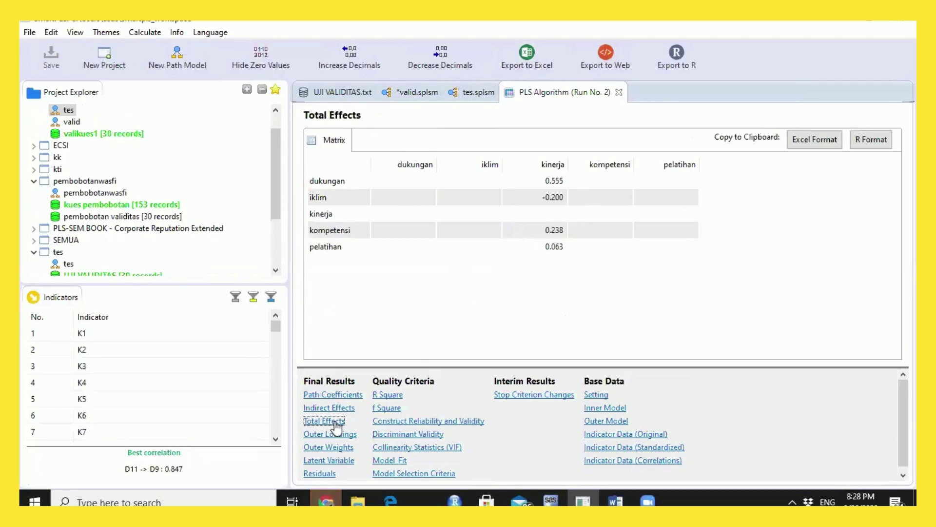
left_click(337, 447)
left_click(337, 464)
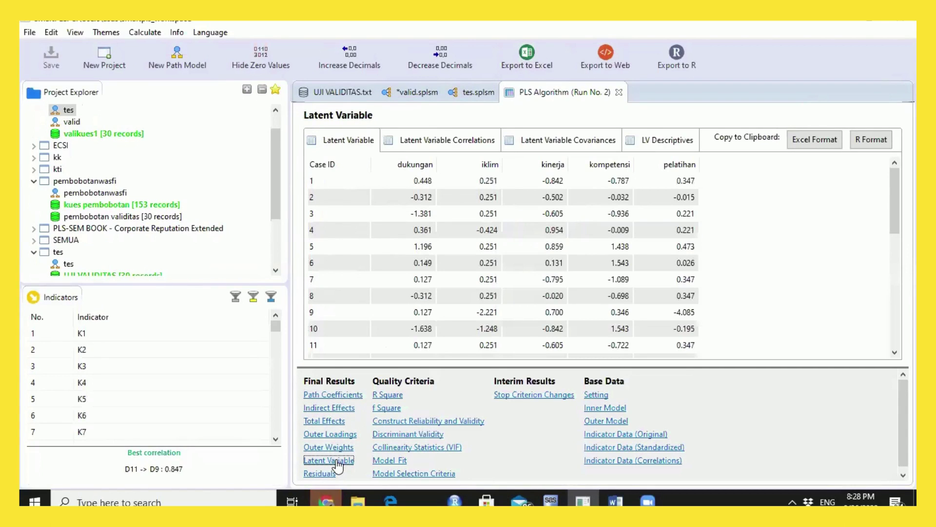
Step: View the outer model residual scores, correlations and descriptives, plus the inner model residual scores, of the same run
left_click(323, 473)
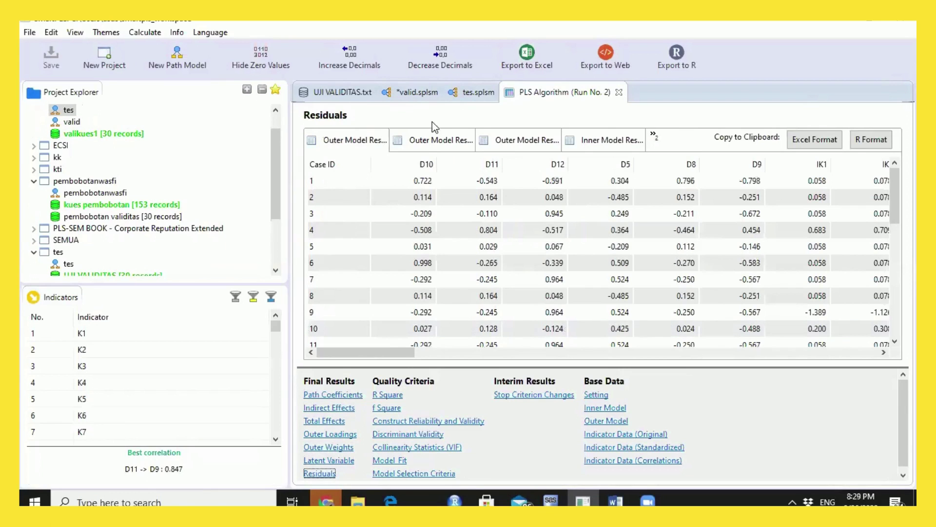
left_click(435, 140)
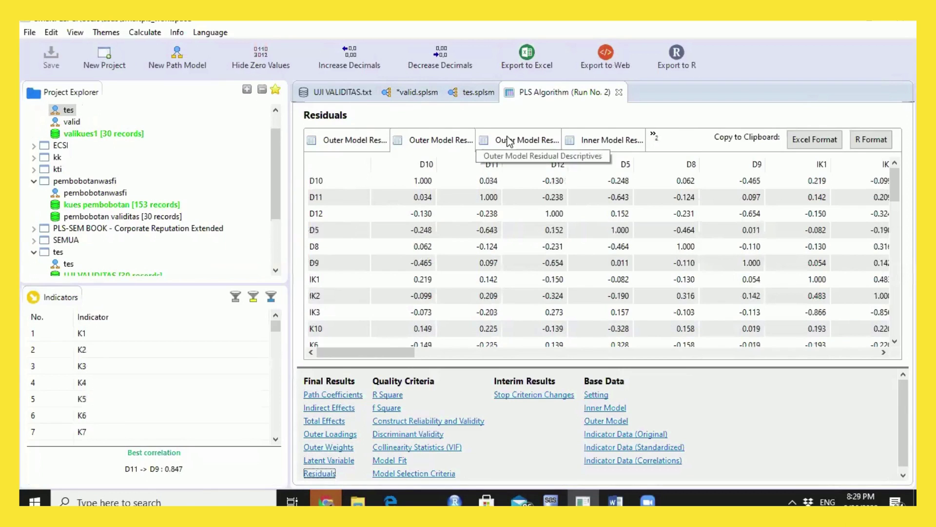
left_click(510, 140)
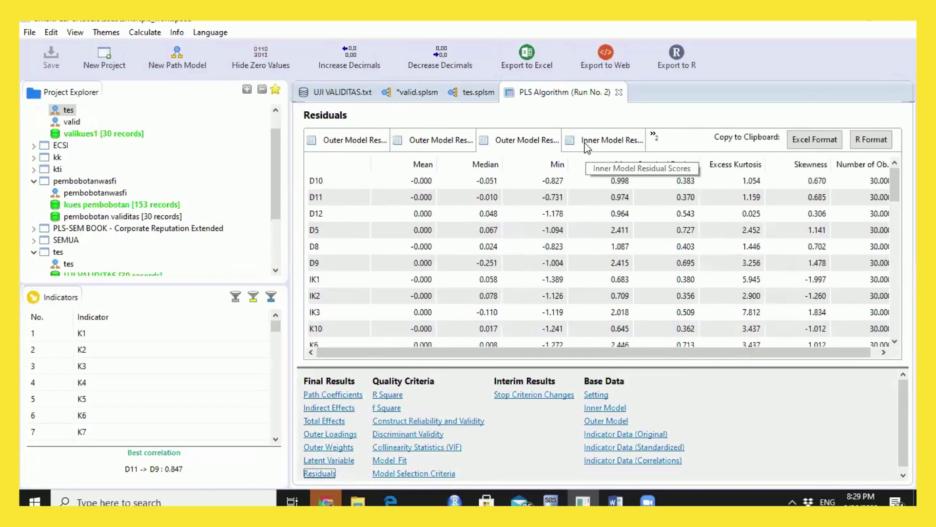
left_click(585, 142)
Step: Review the Construct Reliability and Validity matrix and display the Average Variance Extracted (AVE) chart
left_click(453, 422)
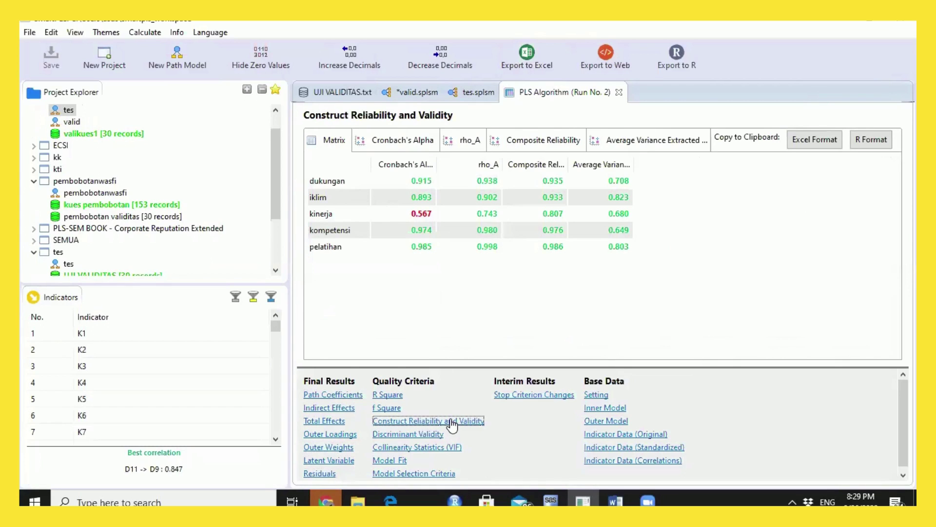
left_click(372, 144)
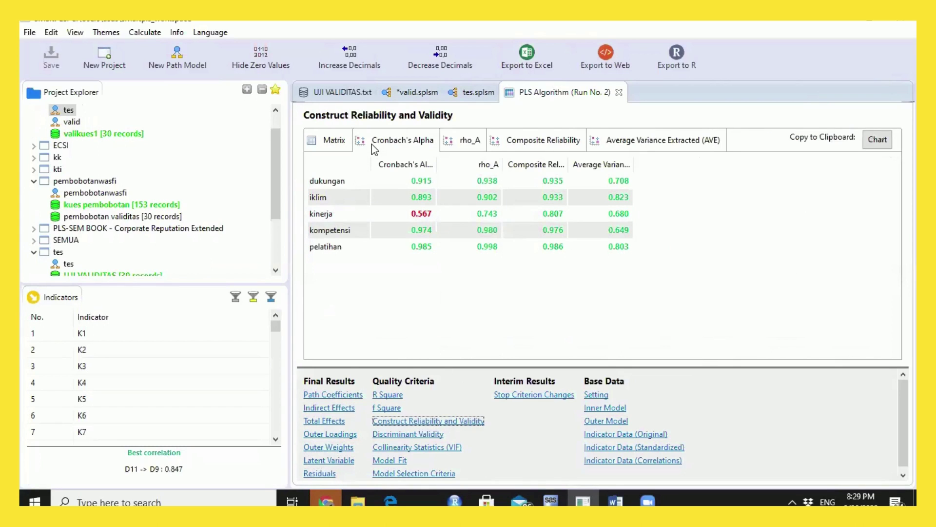
left_click(329, 145)
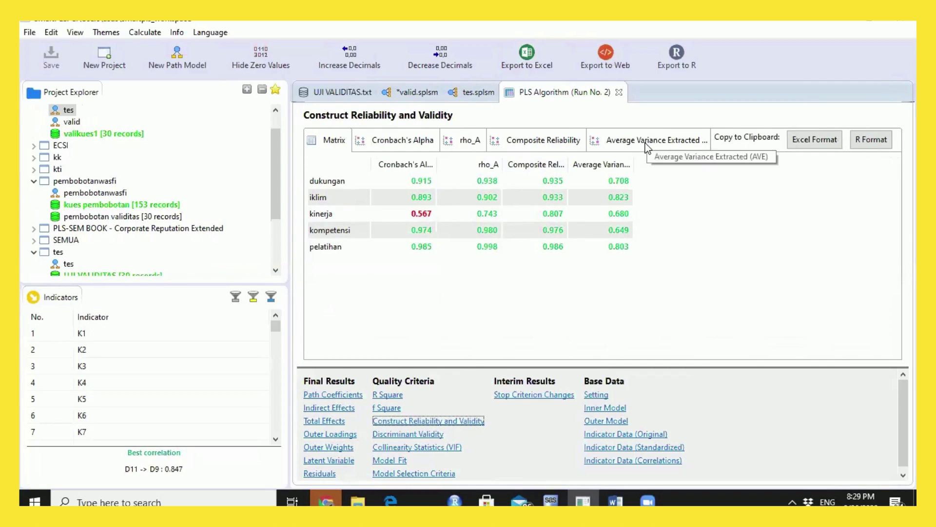
left_click(647, 145)
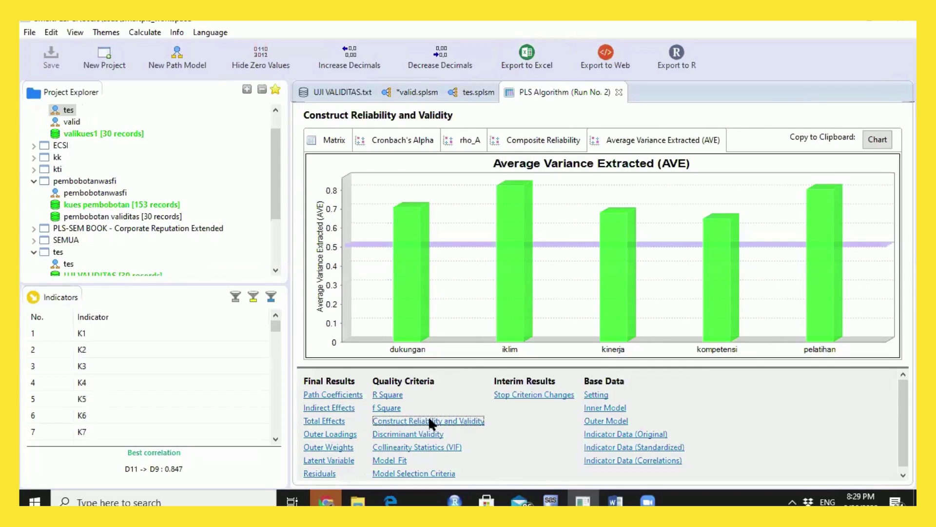
Step: Switch to Analisis Smart PLS.pdf in Chrome and circle the Akar AVE column of the Validitas Diskriminan table
left_click(336, 500)
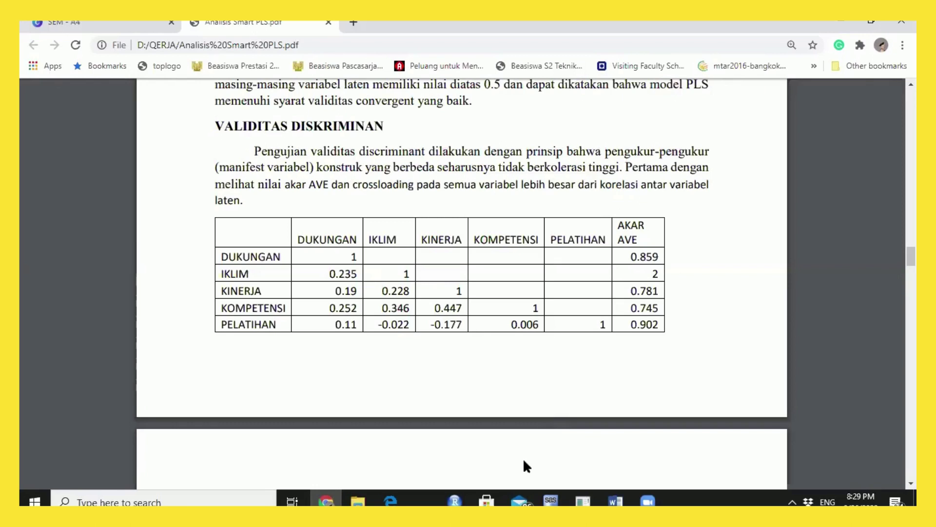
mouse_move(640, 216)
left_mouse_down()
mouse_move(628, 282)
mouse_move(718, 267)
left_mouse_up()
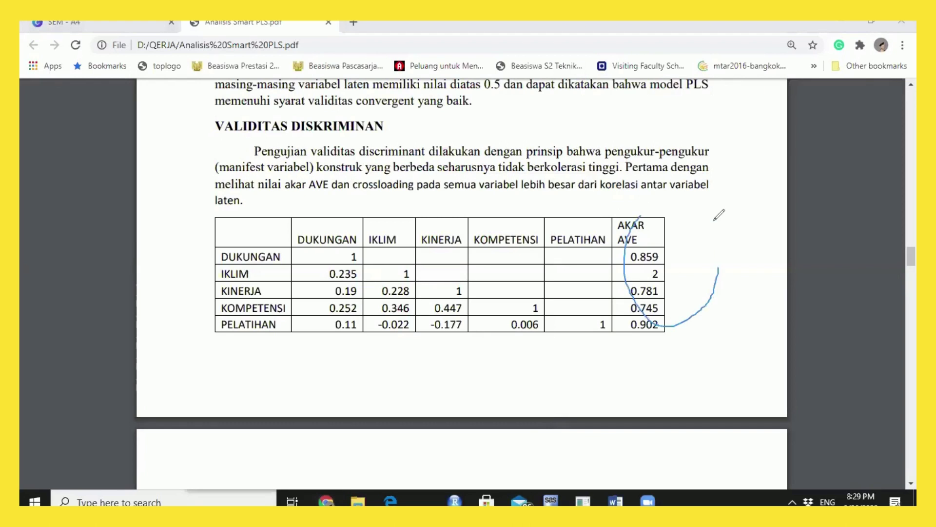
left_click_drag(715, 220, 649, 218)
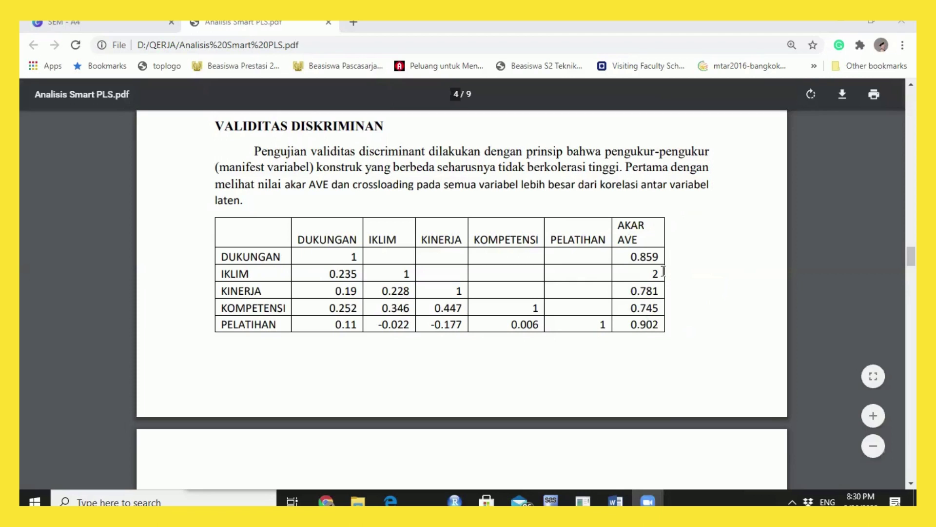
Step: Compare the Akar AVE values of Dukungan and Kinerja with the latent variable correlations in the discriminant validity table
double_click(630, 257)
left_click(672, 296)
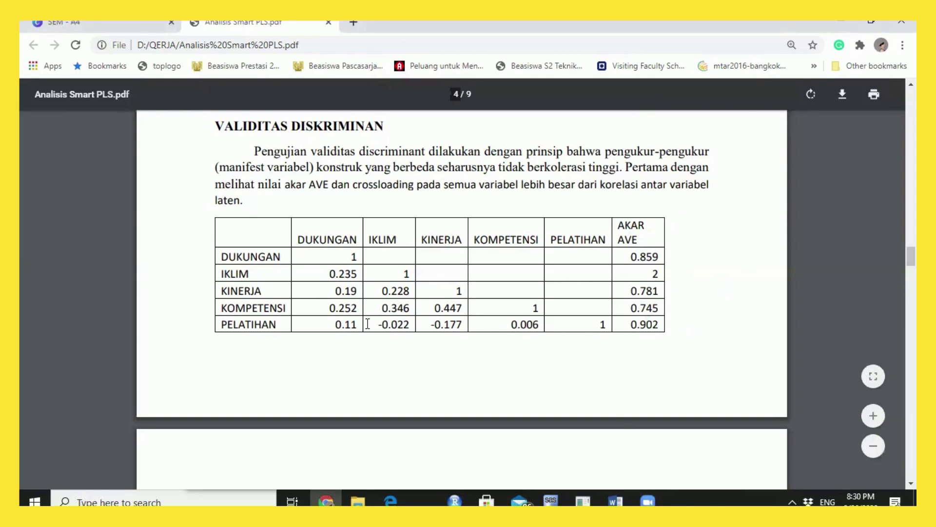
double_click(650, 250)
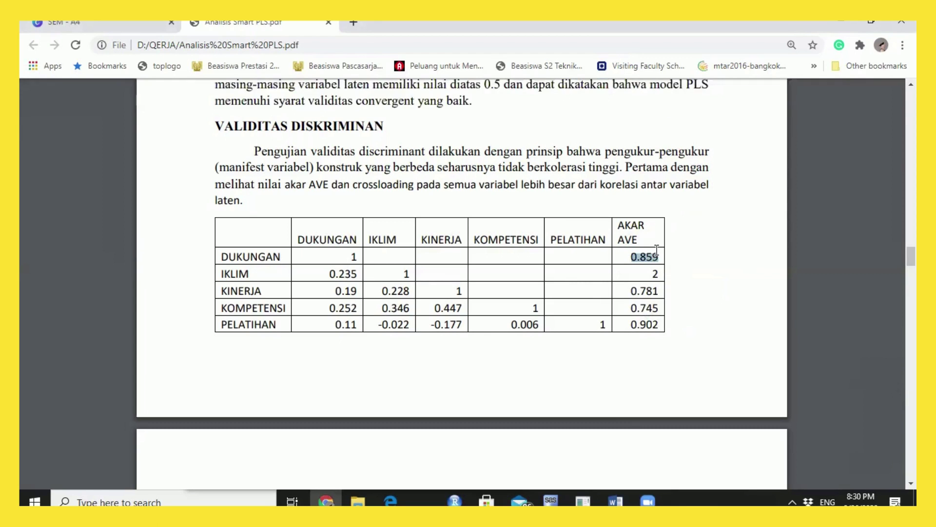
double_click(656, 287)
left_click_drag(336, 290, 385, 291)
mouse_move(582, 498)
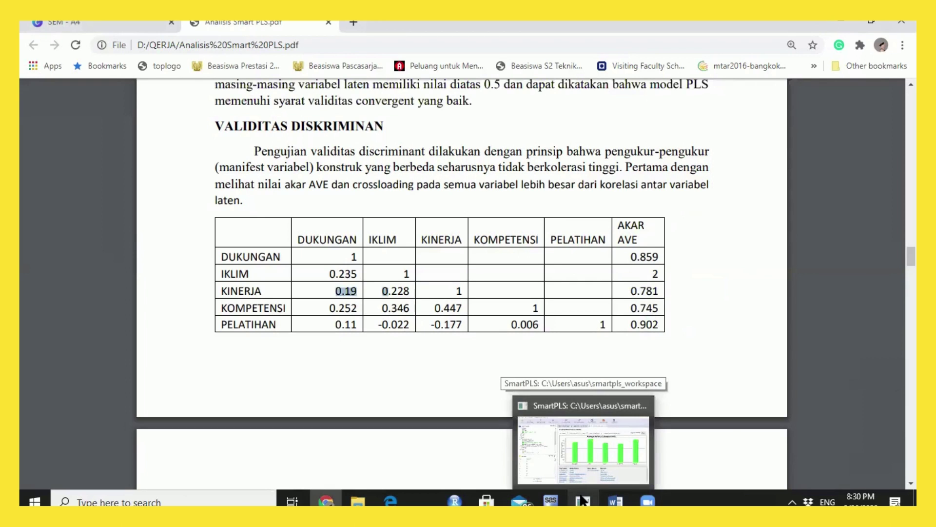
left_click(582, 497)
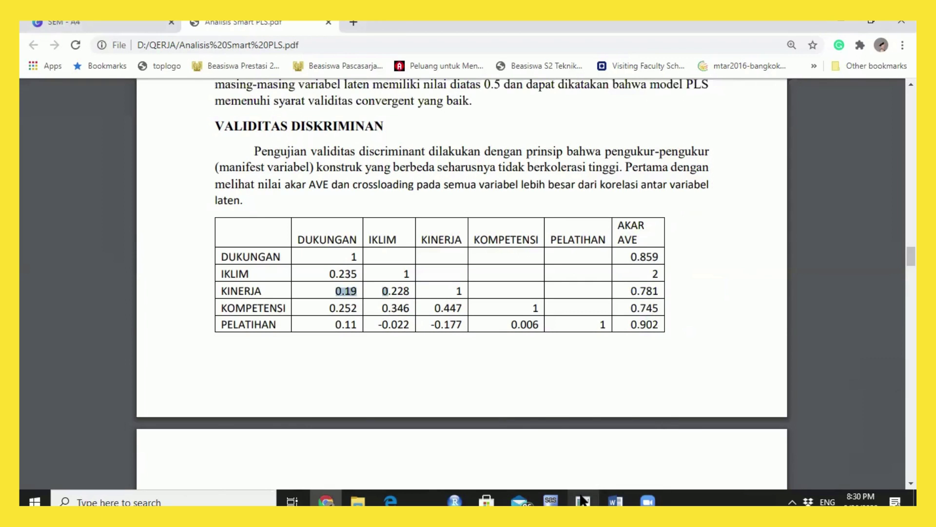
Step: Find the explanation above the cross loading table and highlight the sentence part stating the cross loading criterion
scroll(582, 498, "down", 2)
scroll(582, 497, "down", 5)
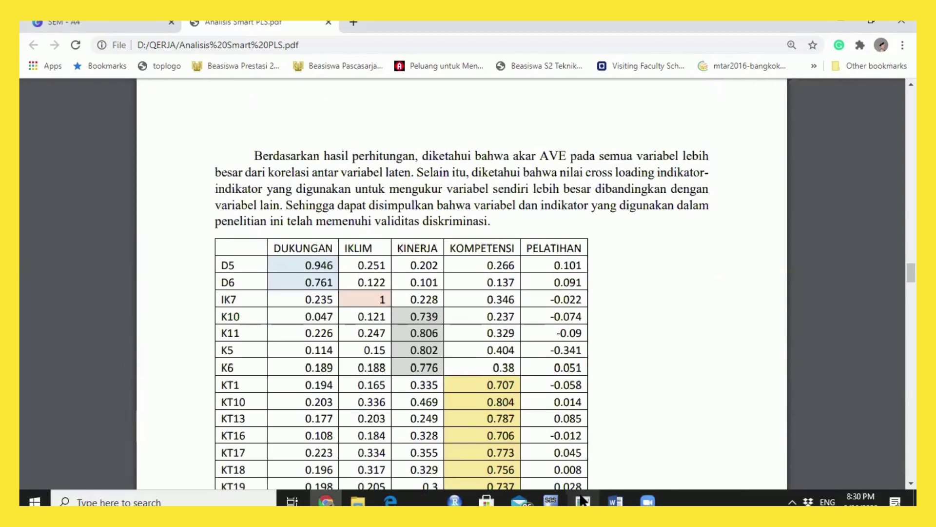
scroll(581, 498, "down", 1)
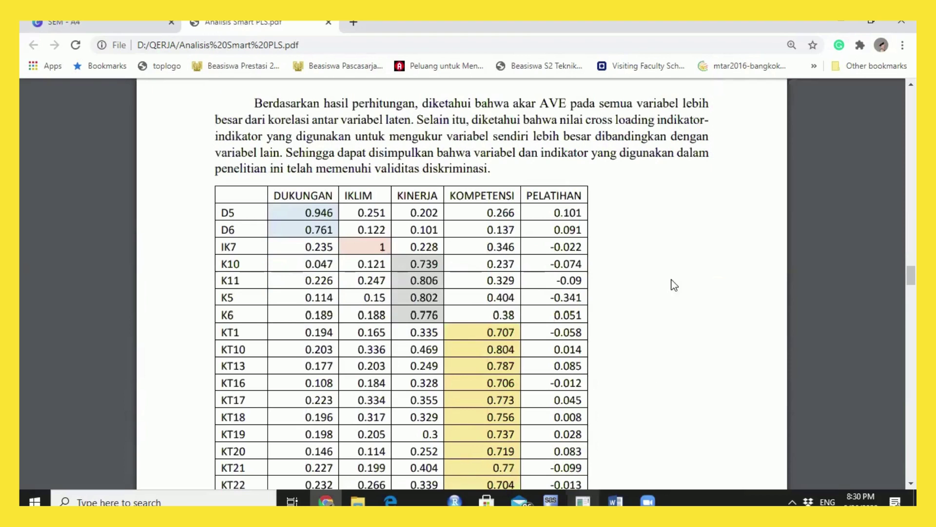
left_click_drag(593, 122, 620, 139)
left_click_drag(537, 138, 271, 157)
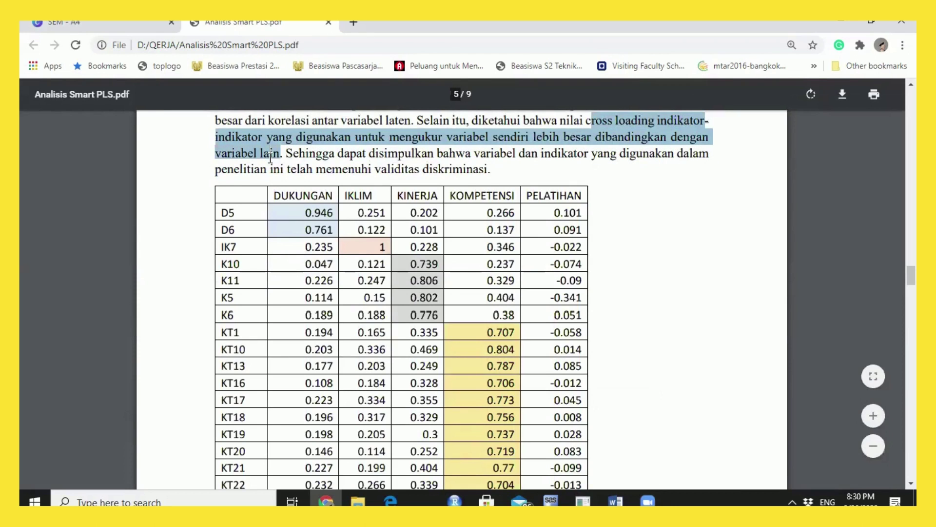
left_click_drag(270, 157, 271, 157)
Step: Examine the cross loadings of indicators D5 and IK7 against the construct each one measures
left_click(299, 214)
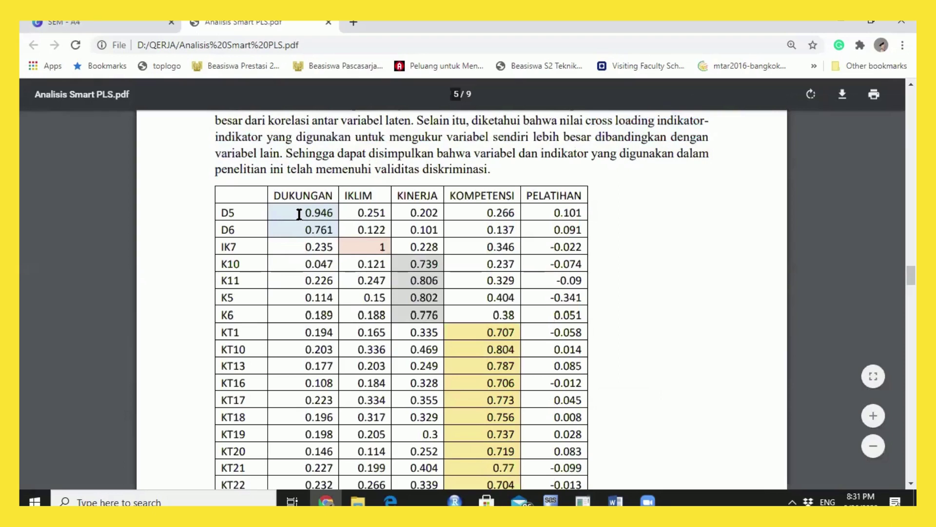
double_click(299, 214)
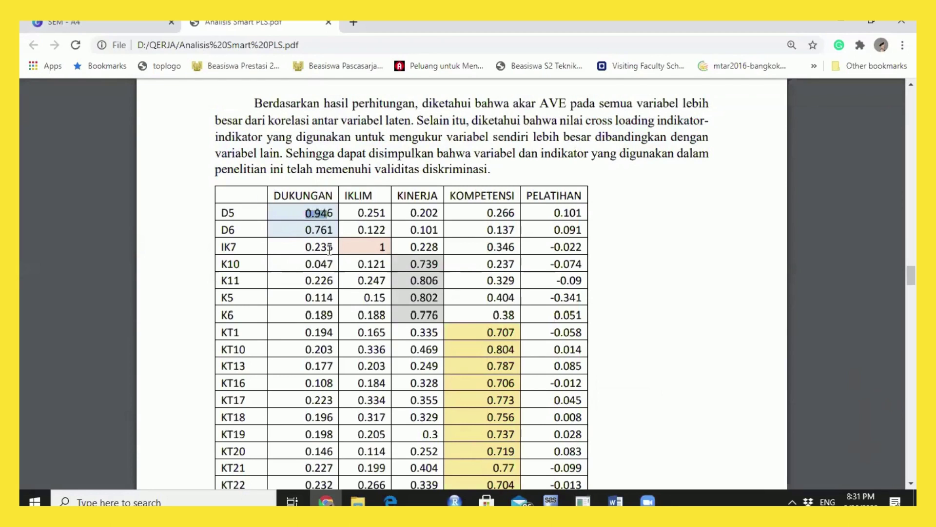
left_click(227, 248)
double_click(228, 248)
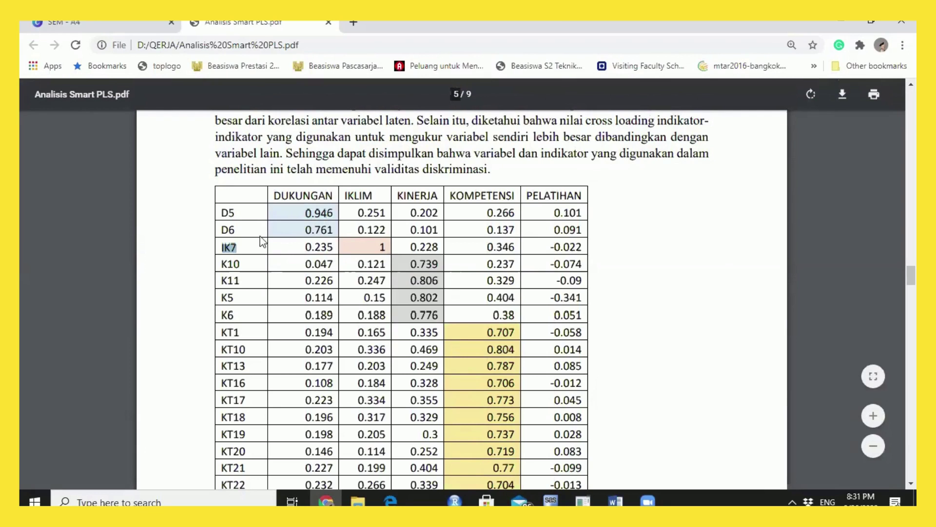
left_click(217, 263)
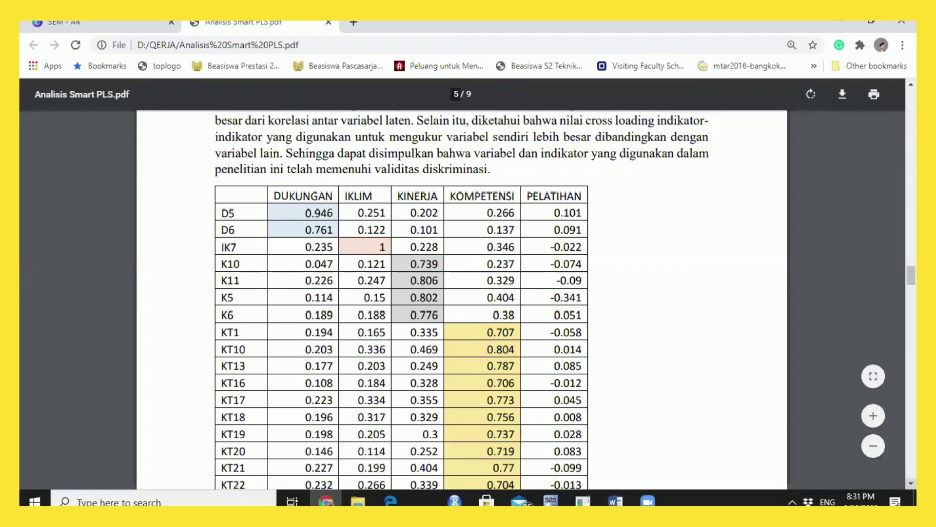
Step: Review the rest of the cross loading table, from the kinerja and kompetensi indicators to the pelatihan indicators
scroll(449, 274, "down", 3)
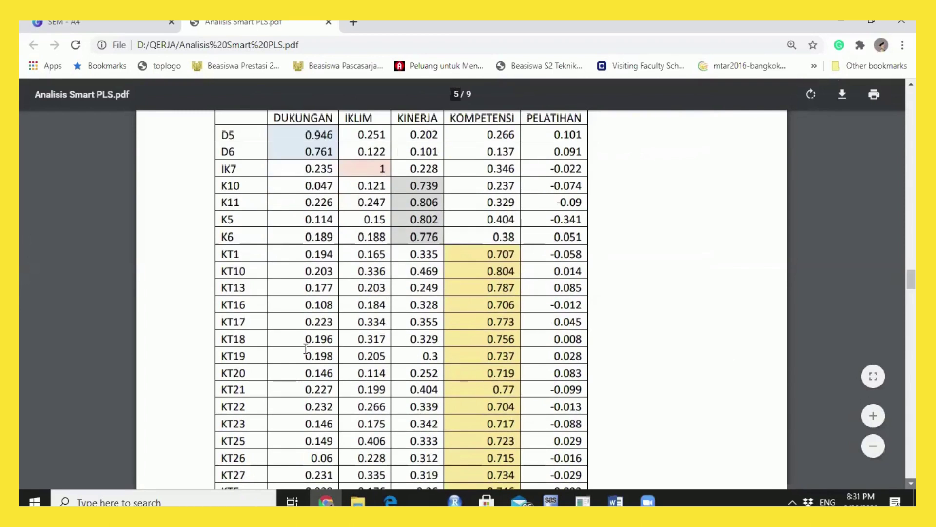
scroll(342, 267, "down", 1)
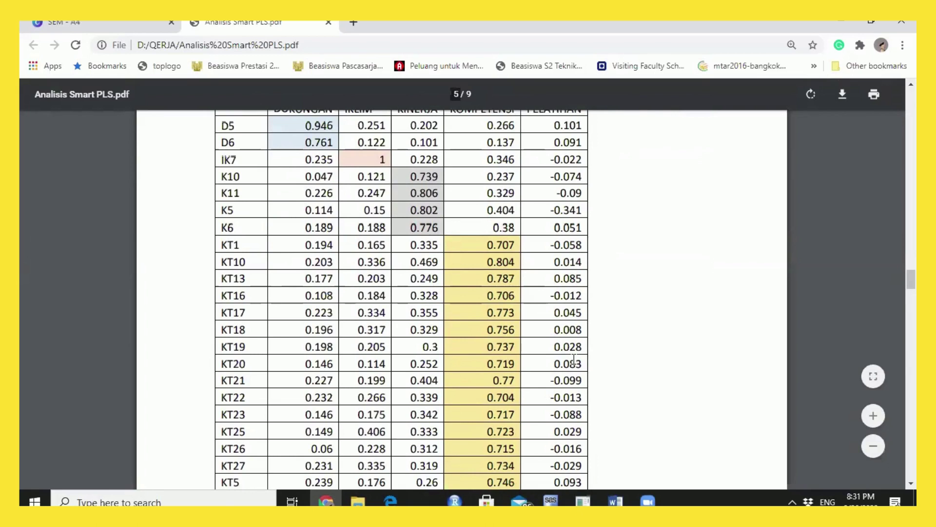
scroll(574, 359, "up", 5)
scroll(574, 360, "up", 1)
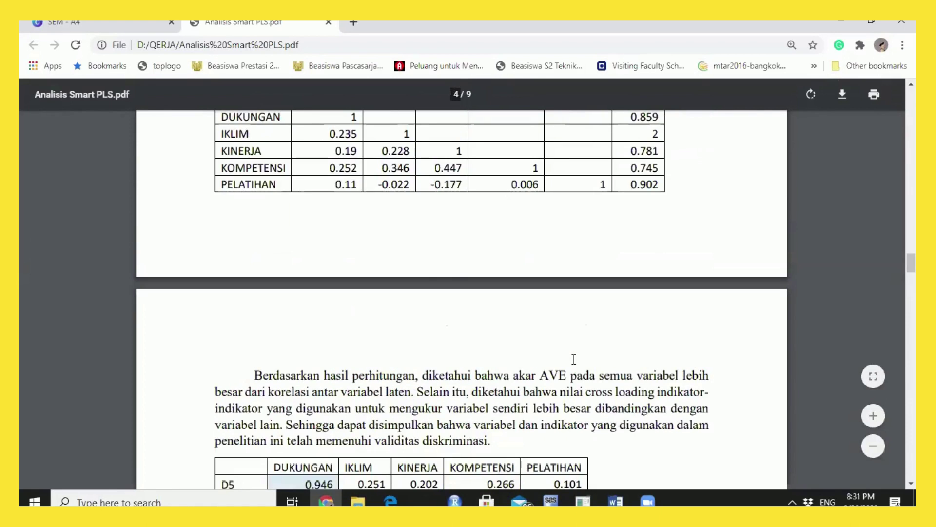
scroll(574, 360, "down", 6)
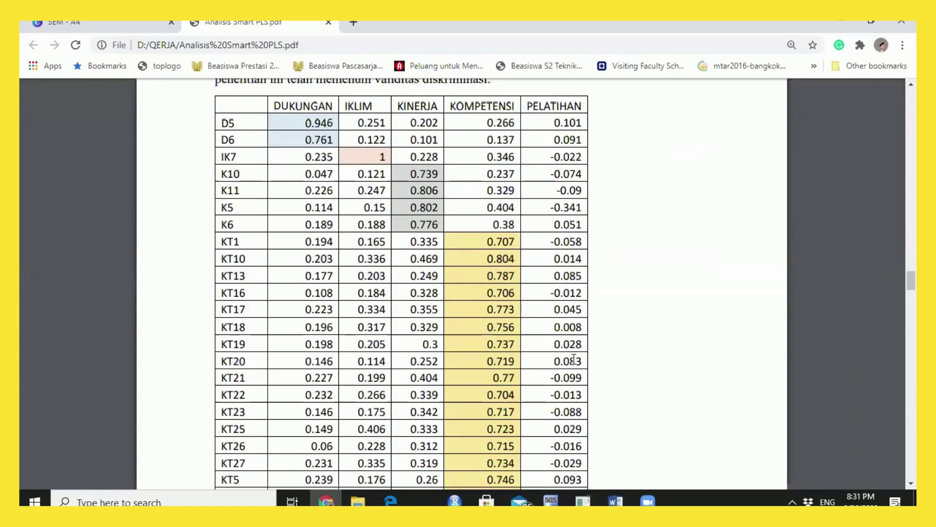
scroll(574, 359, "down", 5)
scroll(574, 359, "down", 6)
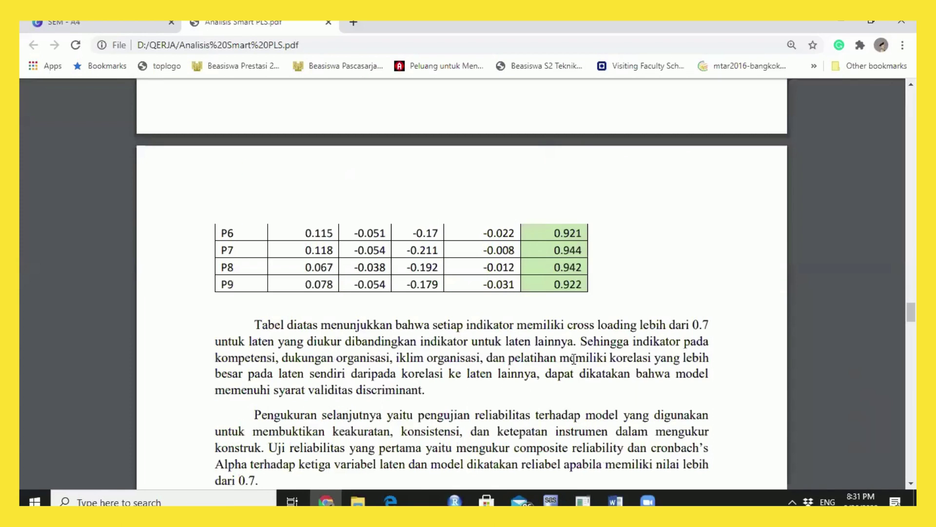
Step: Read the reliability criterion and Tabel Reliabilitas in the PDF, and return to the run's results in SmartPLS
scroll(574, 360, "down", 2)
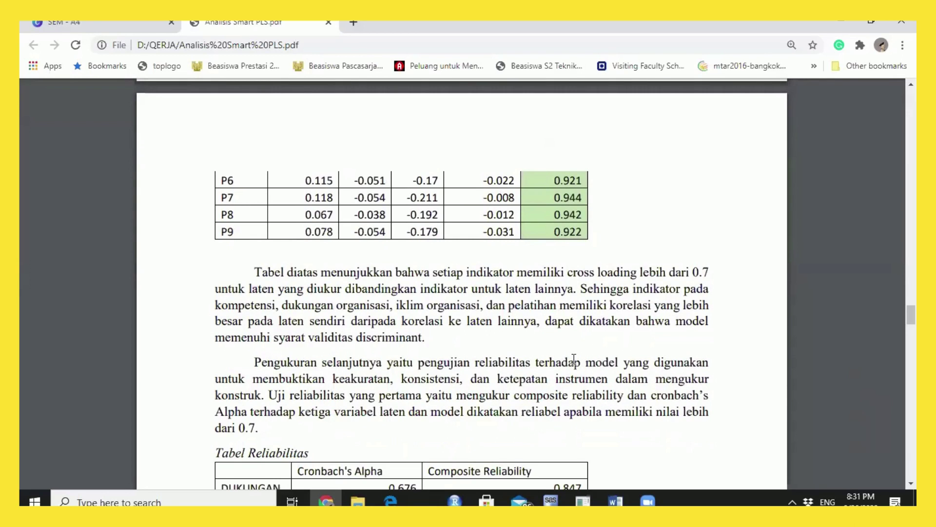
scroll(574, 359, "down", 3)
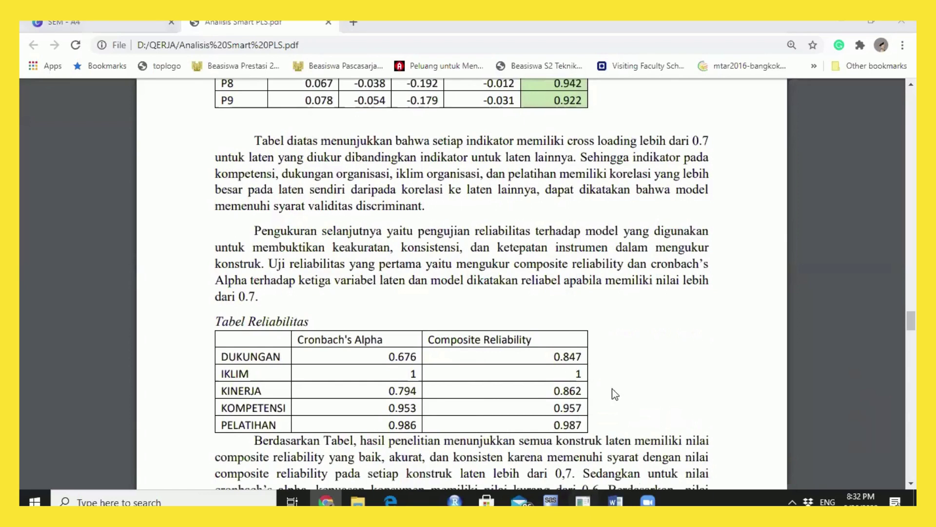
key("alt+Tab")
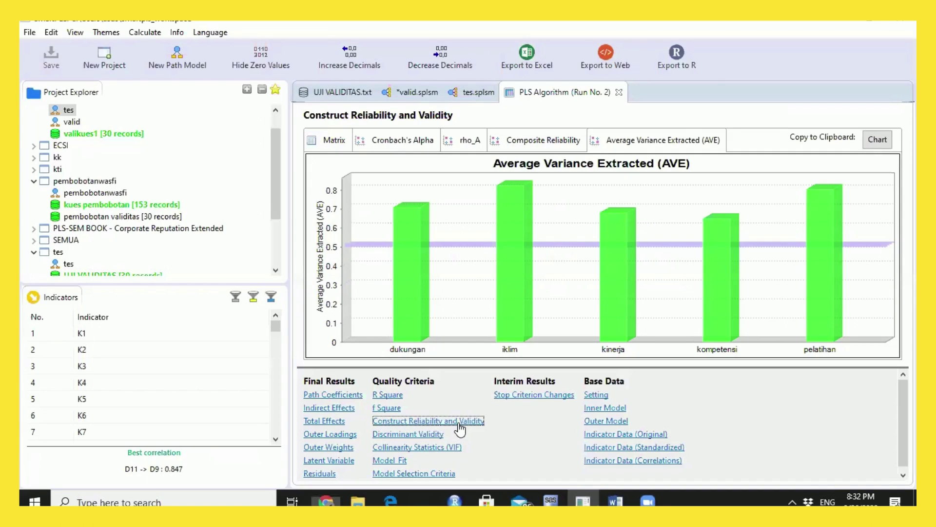
Step: Review the composite reliability and Cronbach's Alpha charts, and compare the constructs in the Construct Reliability and Validity matrix
left_click(496, 148)
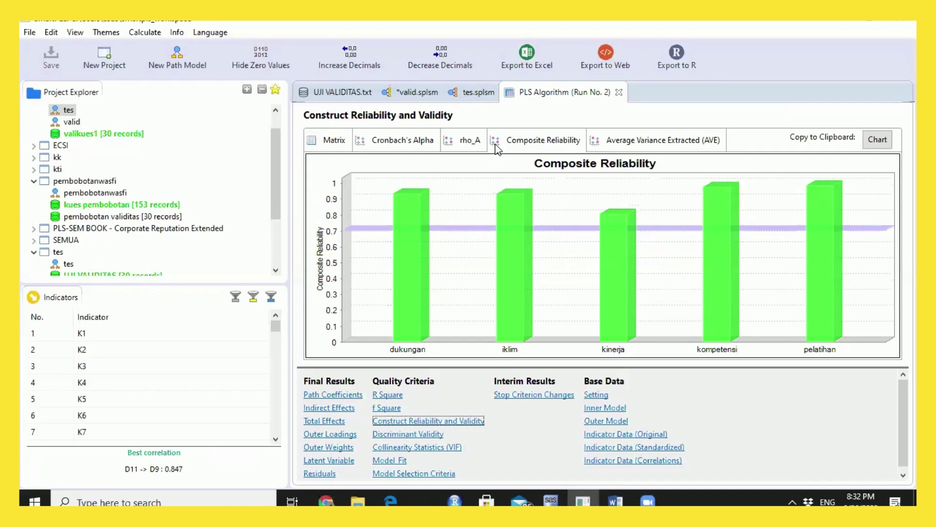
left_click(408, 147)
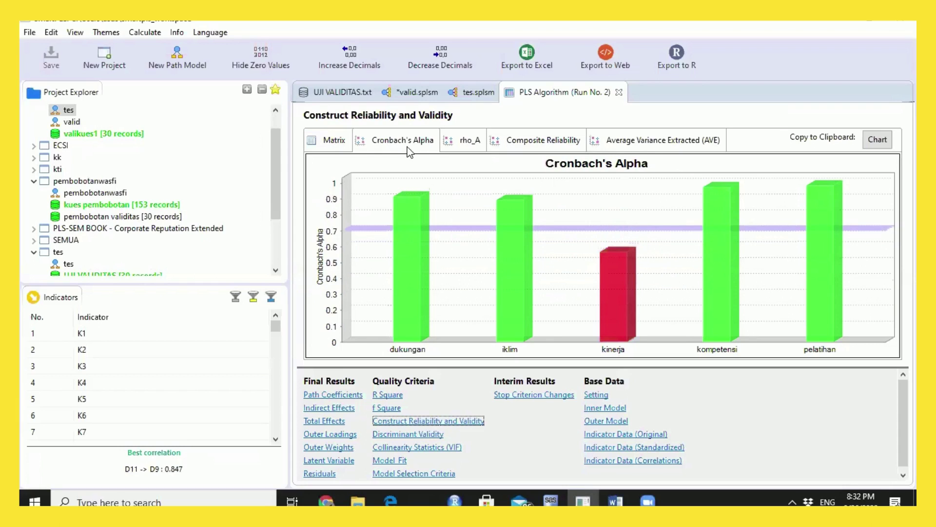
left_click(345, 145)
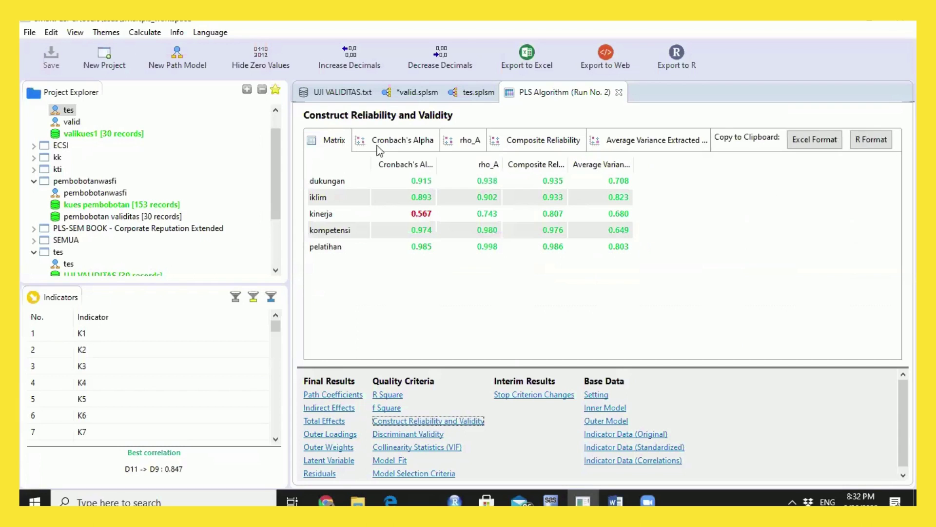
left_click(381, 145)
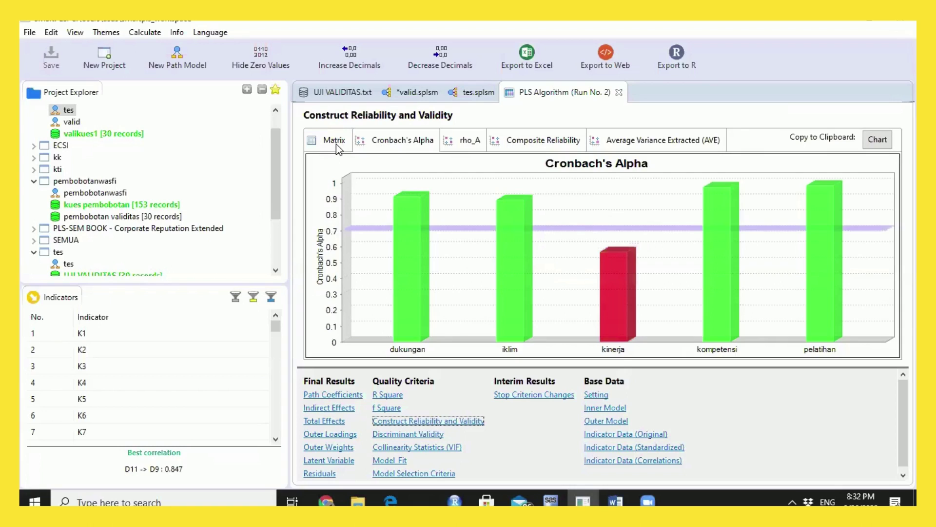
left_click(336, 145)
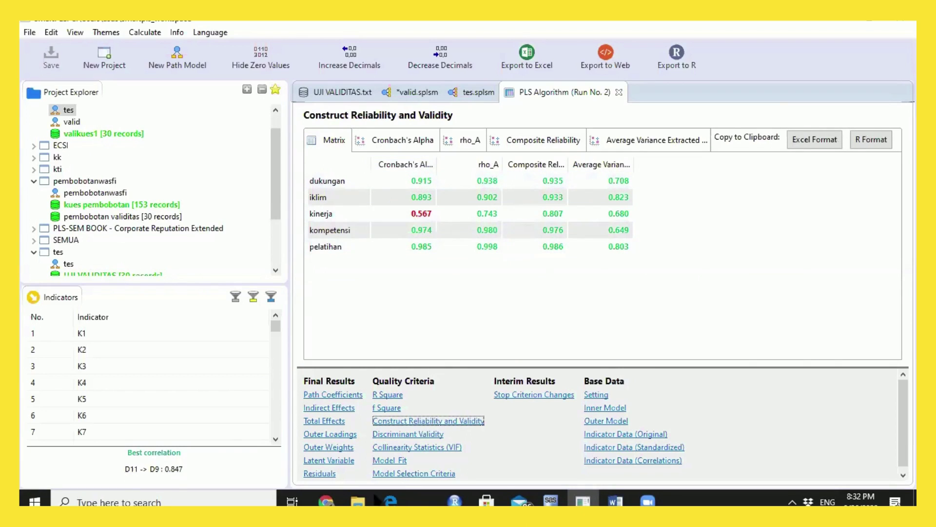
Step: Switch to the Analisis Smart PLS.pdf, highlight the values in Tabel Reliabilitas and read the interpretation below the table
mouse_move(389, 500)
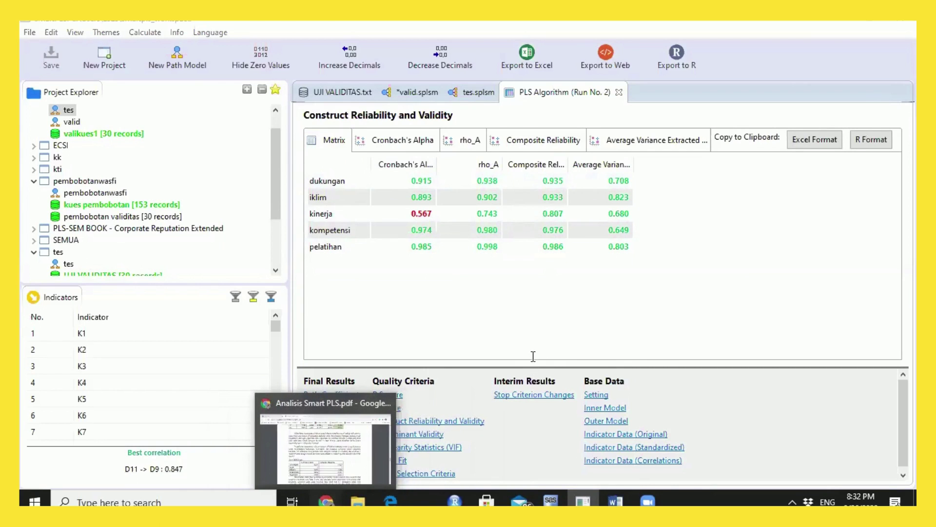
key("alt+Tab")
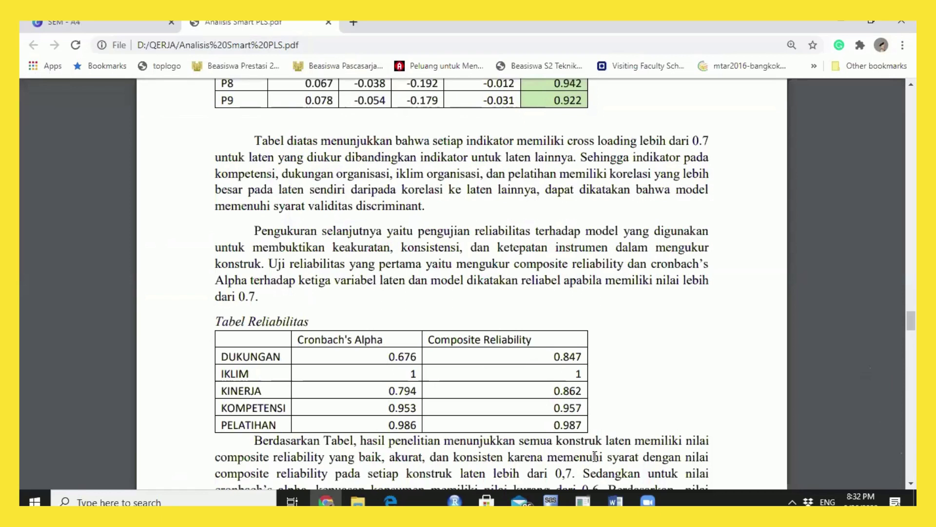
scroll(595, 456, "down", 3)
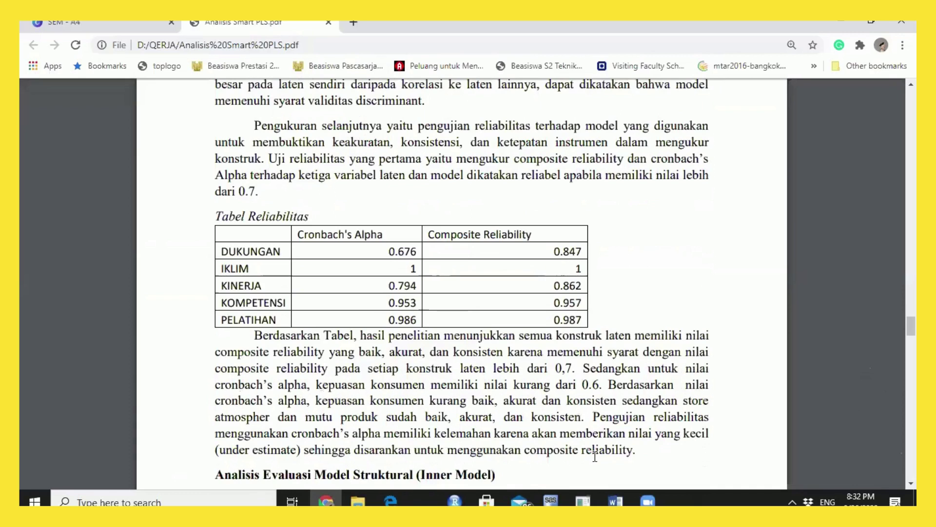
scroll(595, 456, "down", 1)
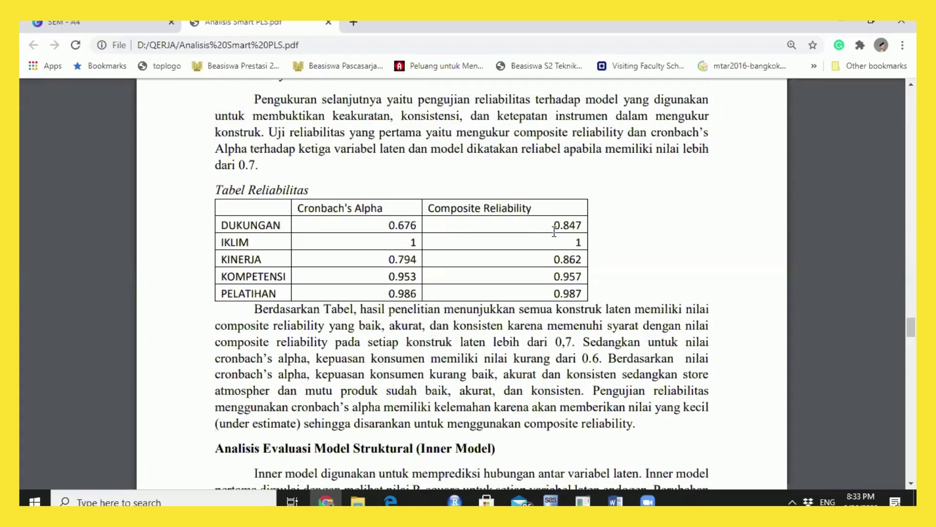
left_click_drag(561, 245, 373, 225)
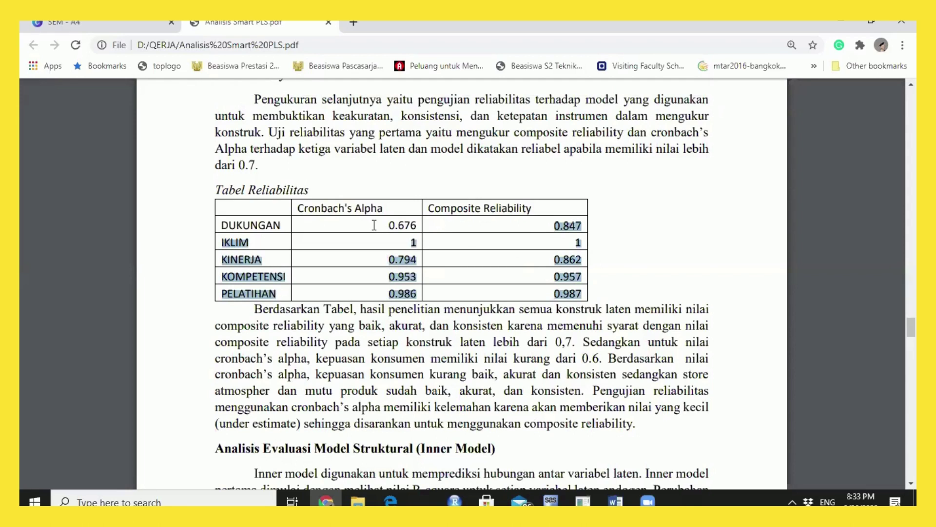
left_click(374, 225)
left_click_drag(374, 225, 393, 299)
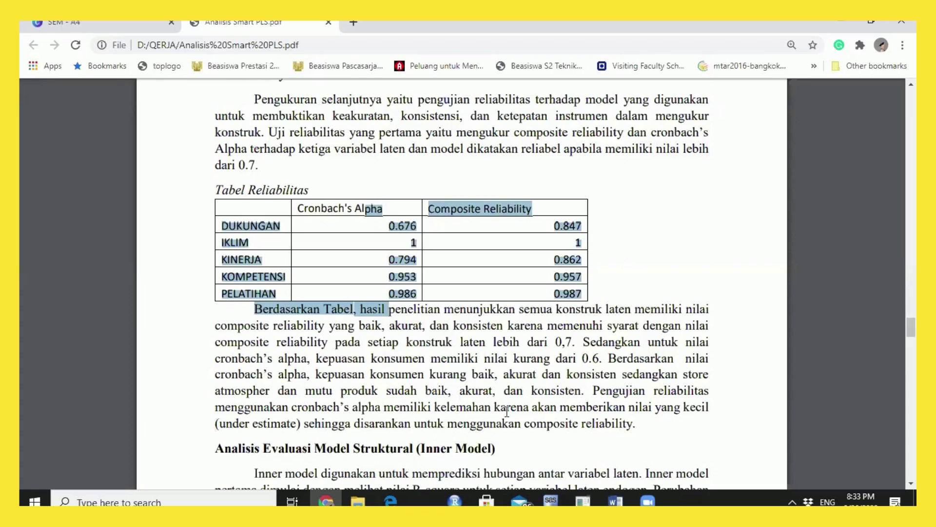
double_click(548, 390)
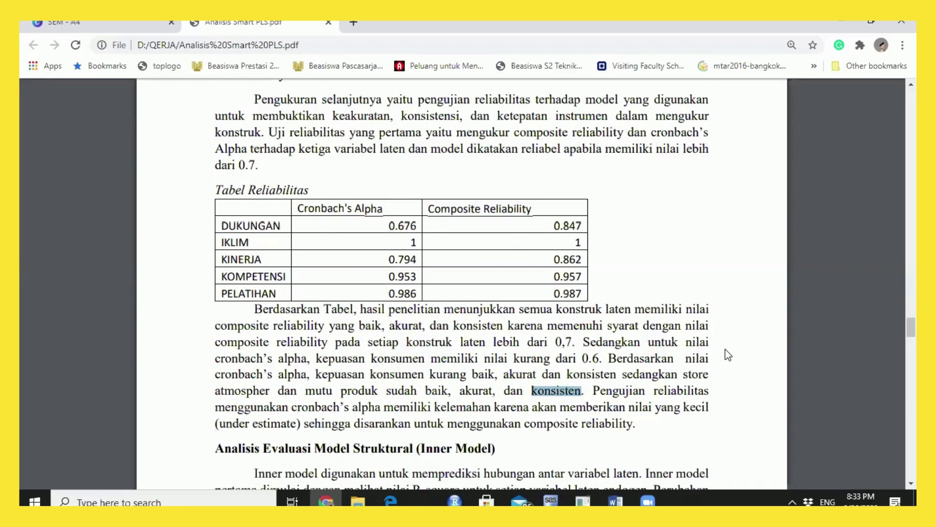
Step: Find the inner model's Nilai R-square section in the PDF, and view the R Square matrix of the run in SmartPLS
scroll(725, 349, "down", 3)
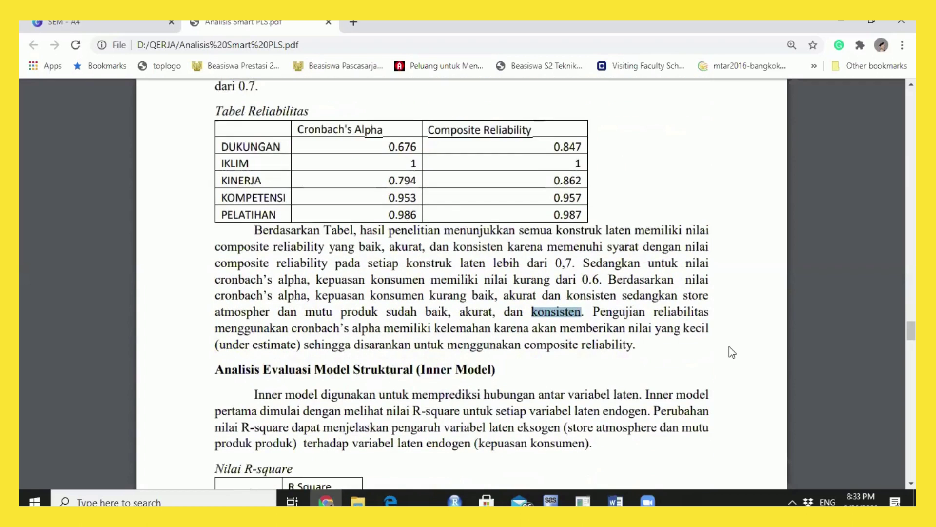
scroll(730, 347, "down", 8)
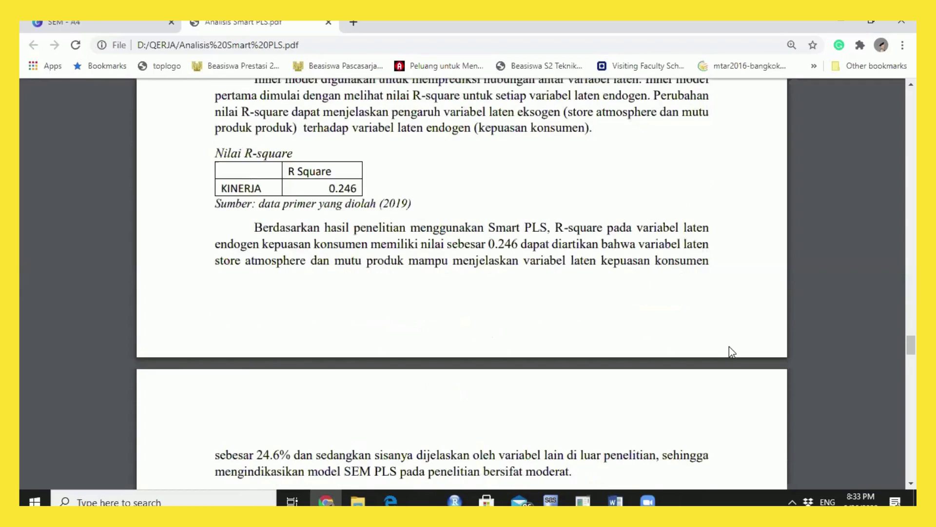
scroll(432, 248, "up", 2)
scroll(432, 248, "up", 1)
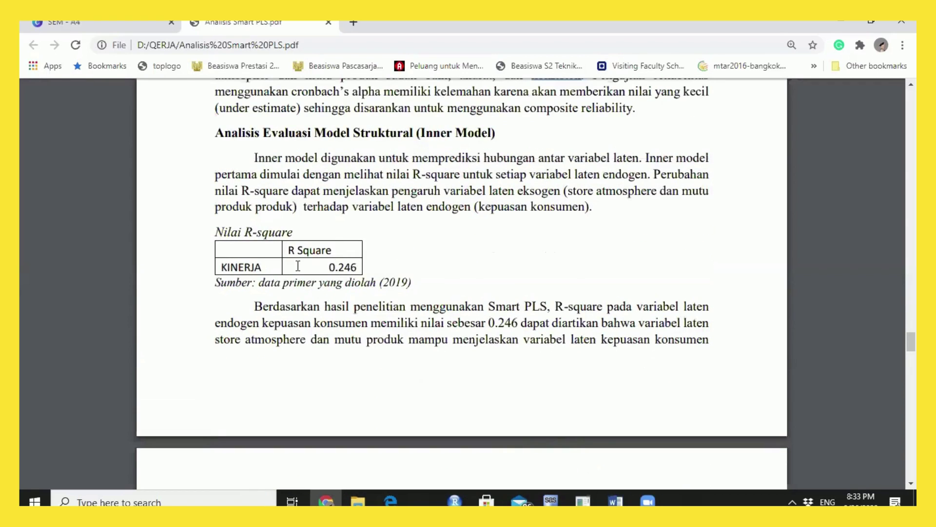
left_click(583, 500)
left_click(395, 394)
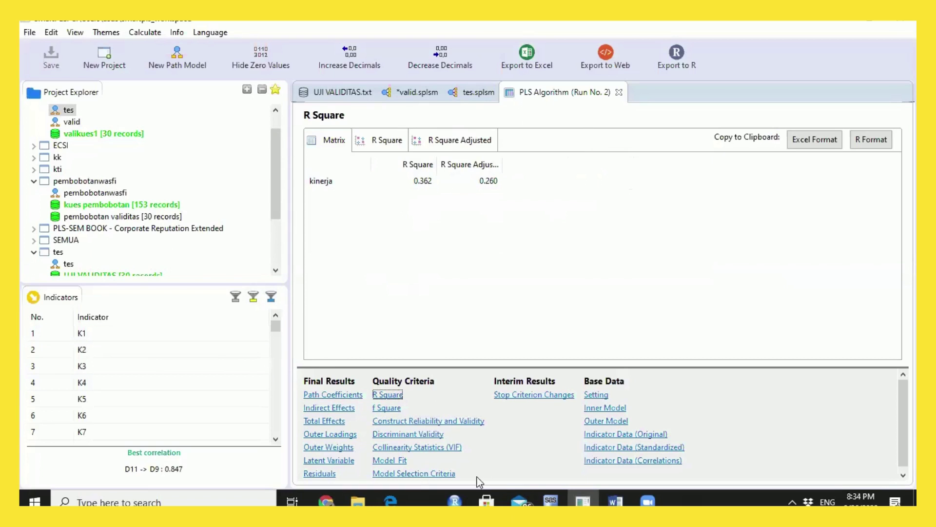
Step: Return to the PDF and read the R-square interpretation on to the path model diagram on the following page
left_click(618, 501)
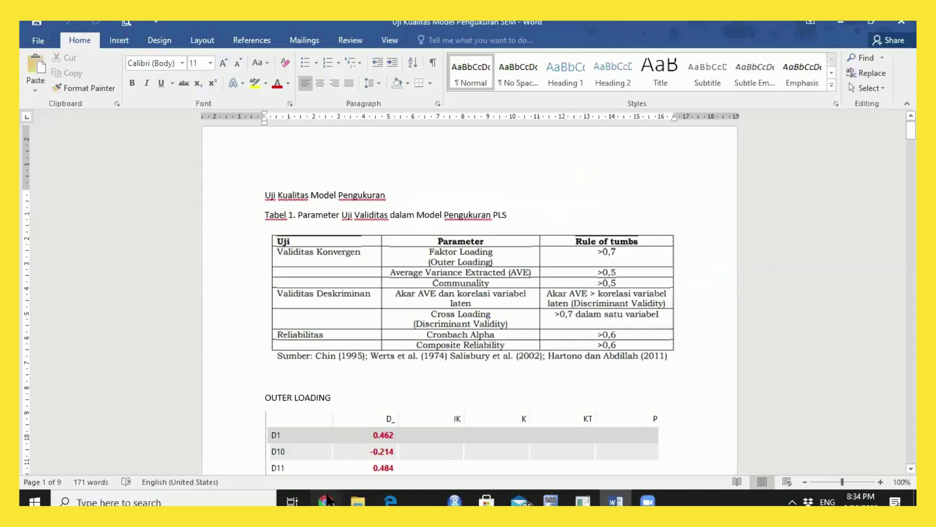
key("alt+Tab")
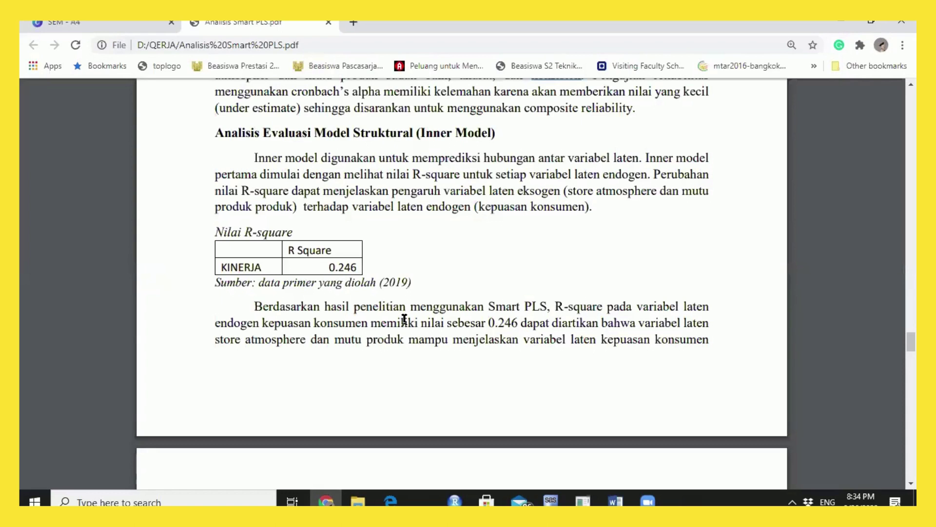
scroll(405, 320, "down", 2)
scroll(405, 320, "down", 1)
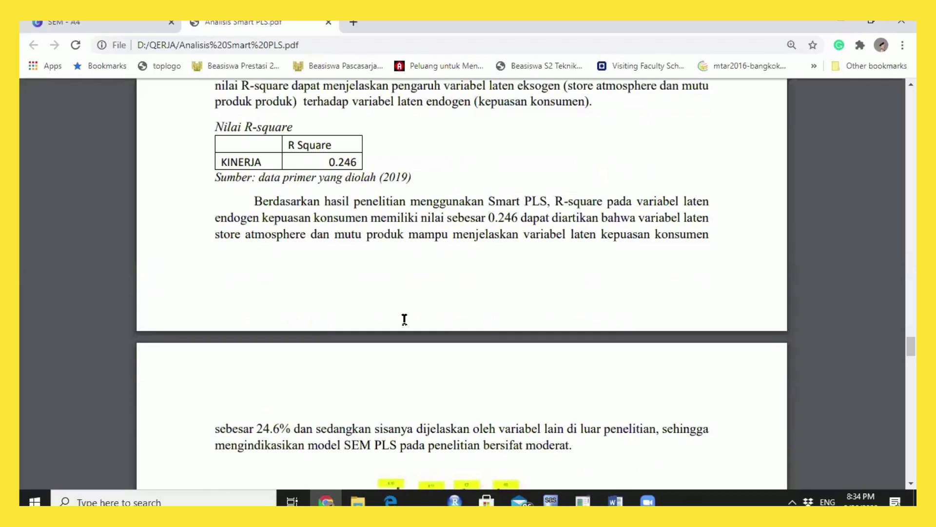
scroll(404, 319, "down", 2)
scroll(405, 319, "down", 1)
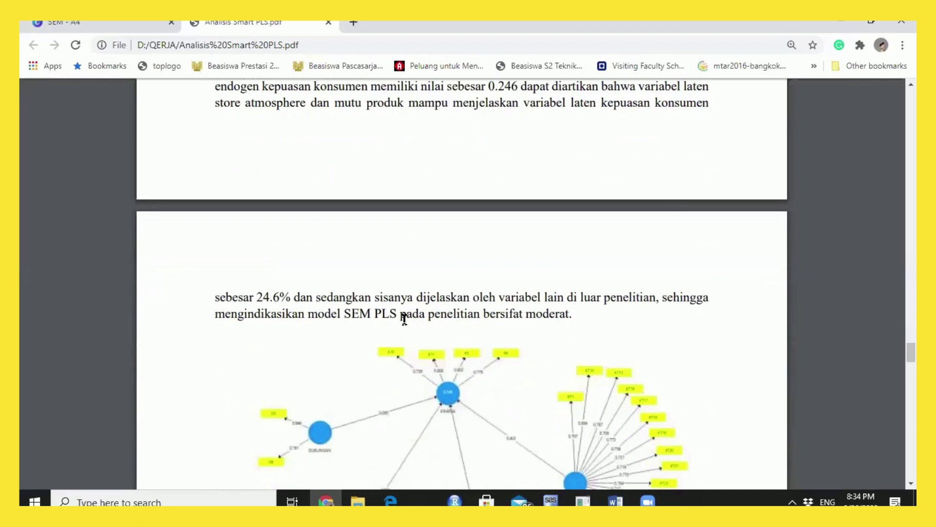